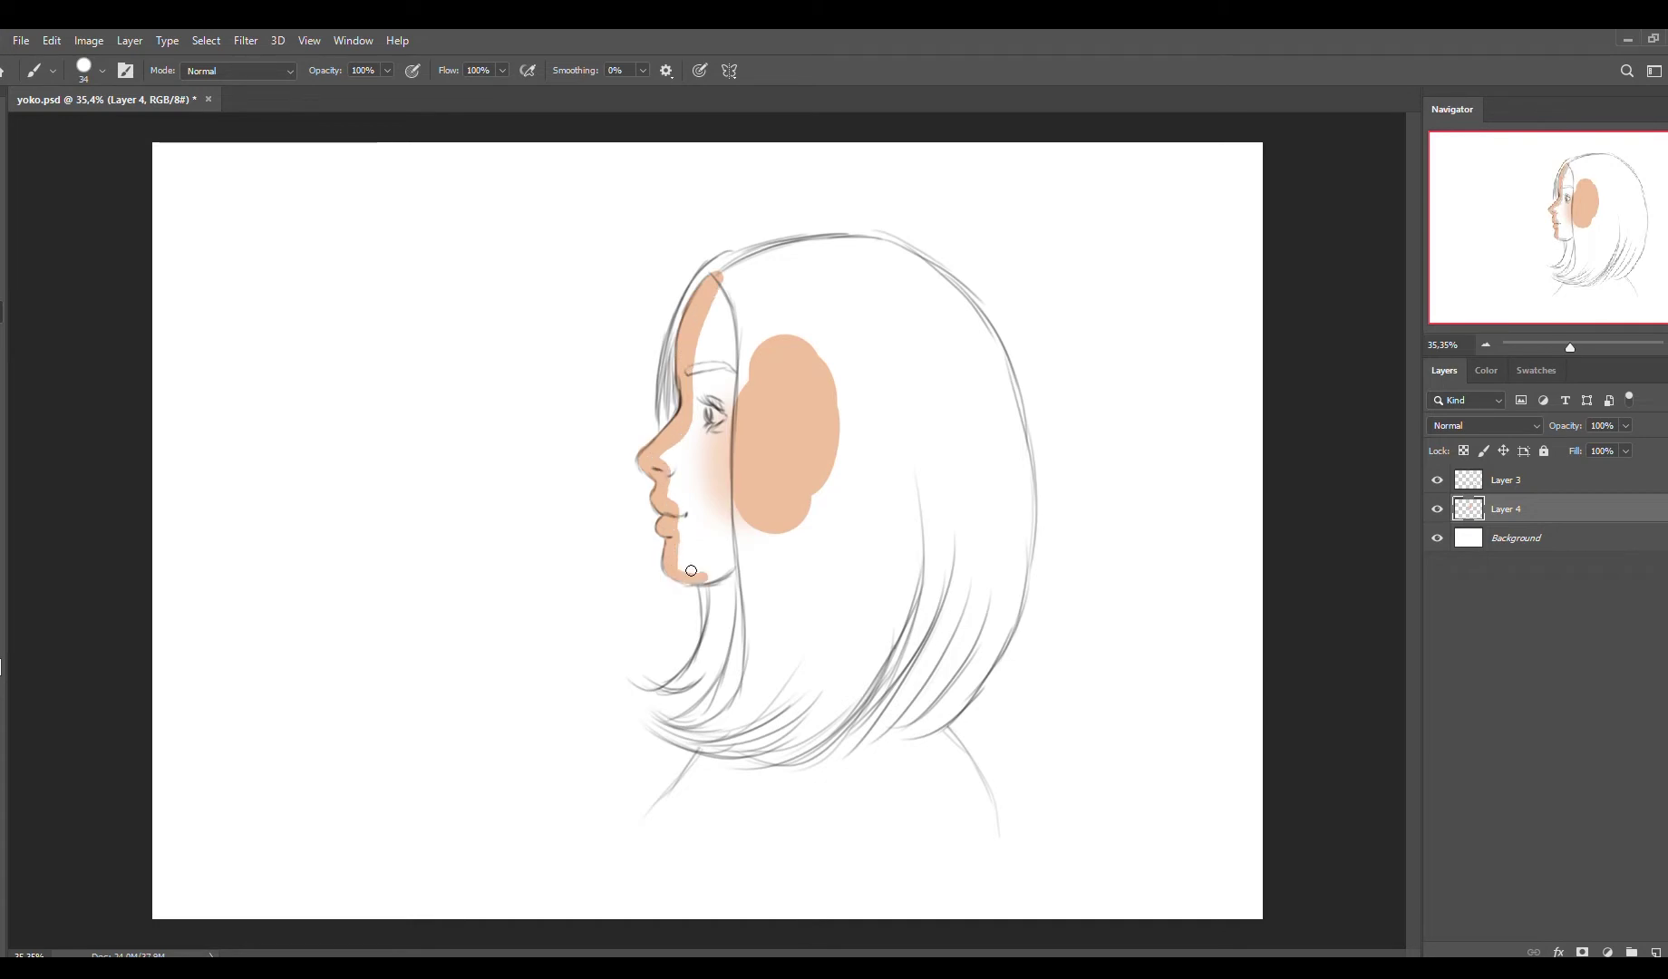
- Fill the face and shoulders on Layer 4 with the skin tone, using a brush of about 105 px
key(bracketright)
key(bracketright)
key(bracketright)
key(bracketright)
key(bracketright)
key(bracketright)
key(bracketright)
drag(697, 317, 716, 544)
mouse_move(653, 820)
mouse_down()
mouse_move(772, 748)
mouse_move(998, 849)
mouse_up()
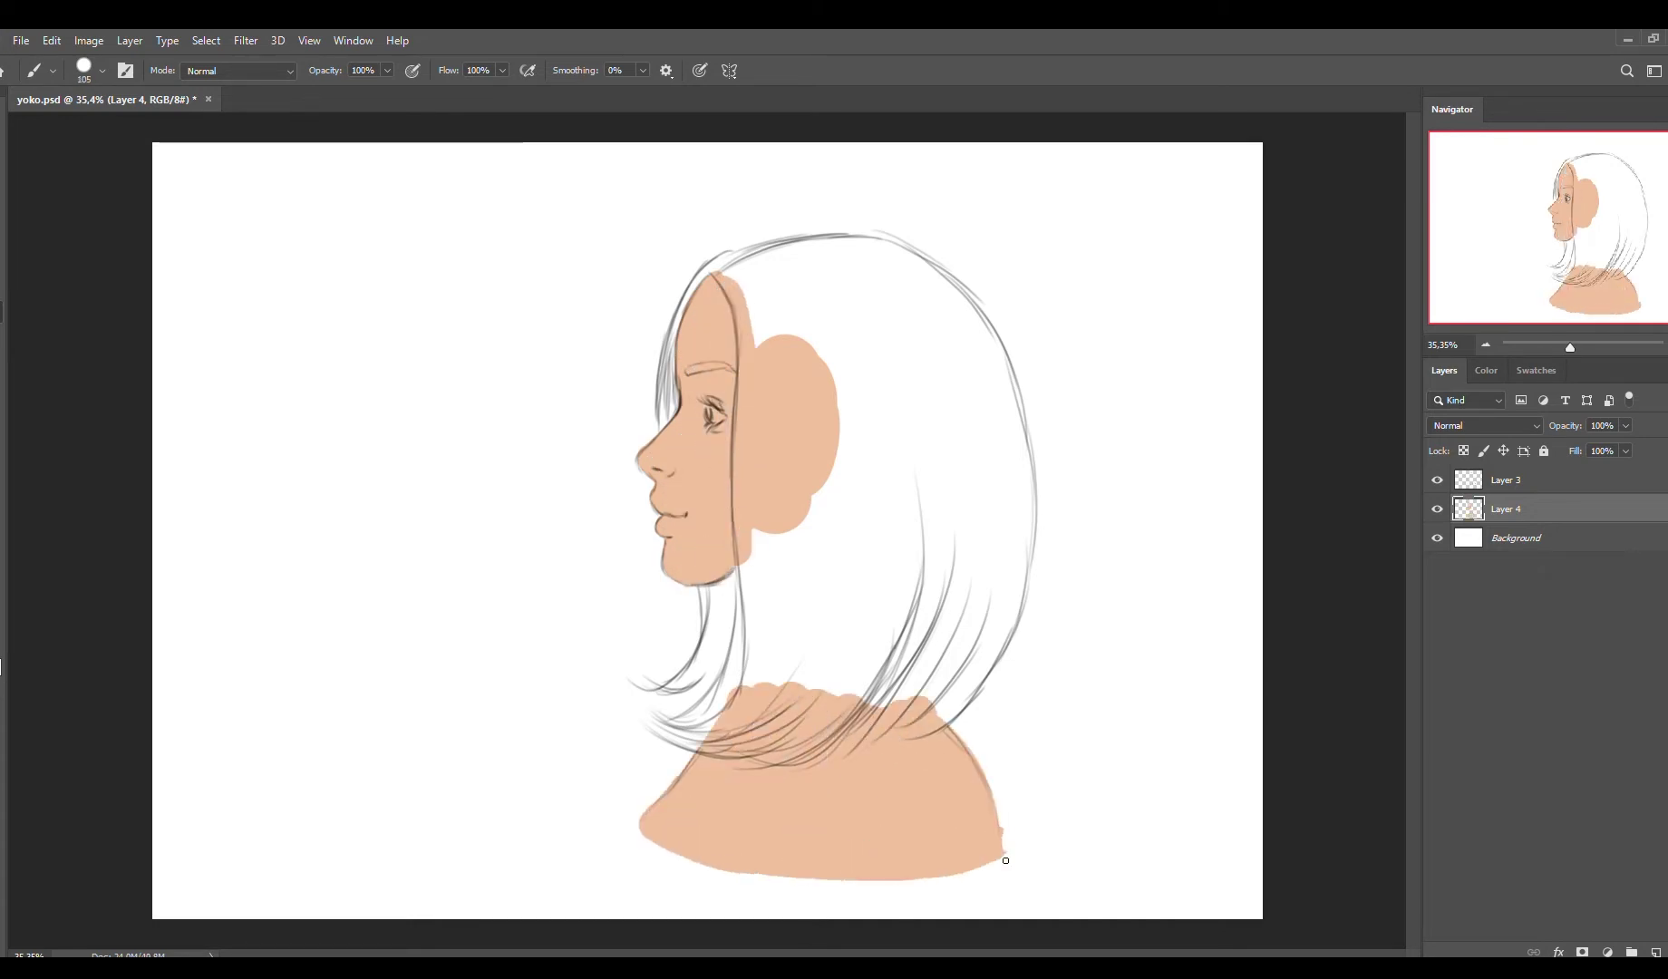
- Add a new layer for the hair in its own group above the skin and choose a dark brown swatch
click(1656, 952)
click(1535, 369)
click(1609, 587)
click(1443, 370)
- Try blocking in the hair beside the face with a small brush of about 29 px, and clear the strokes
key(bracketleft)
key(bracketleft)
key(bracketleft)
key(bracketleft)
key(bracketleft)
key(bracketleft)
key(bracketleft)
key(bracketleft)
mouse_move(815, 318)
mouse_down()
mouse_move(761, 544)
mouse_move(894, 440)
mouse_move(693, 678)
mouse_move(975, 387)
mouse_up()
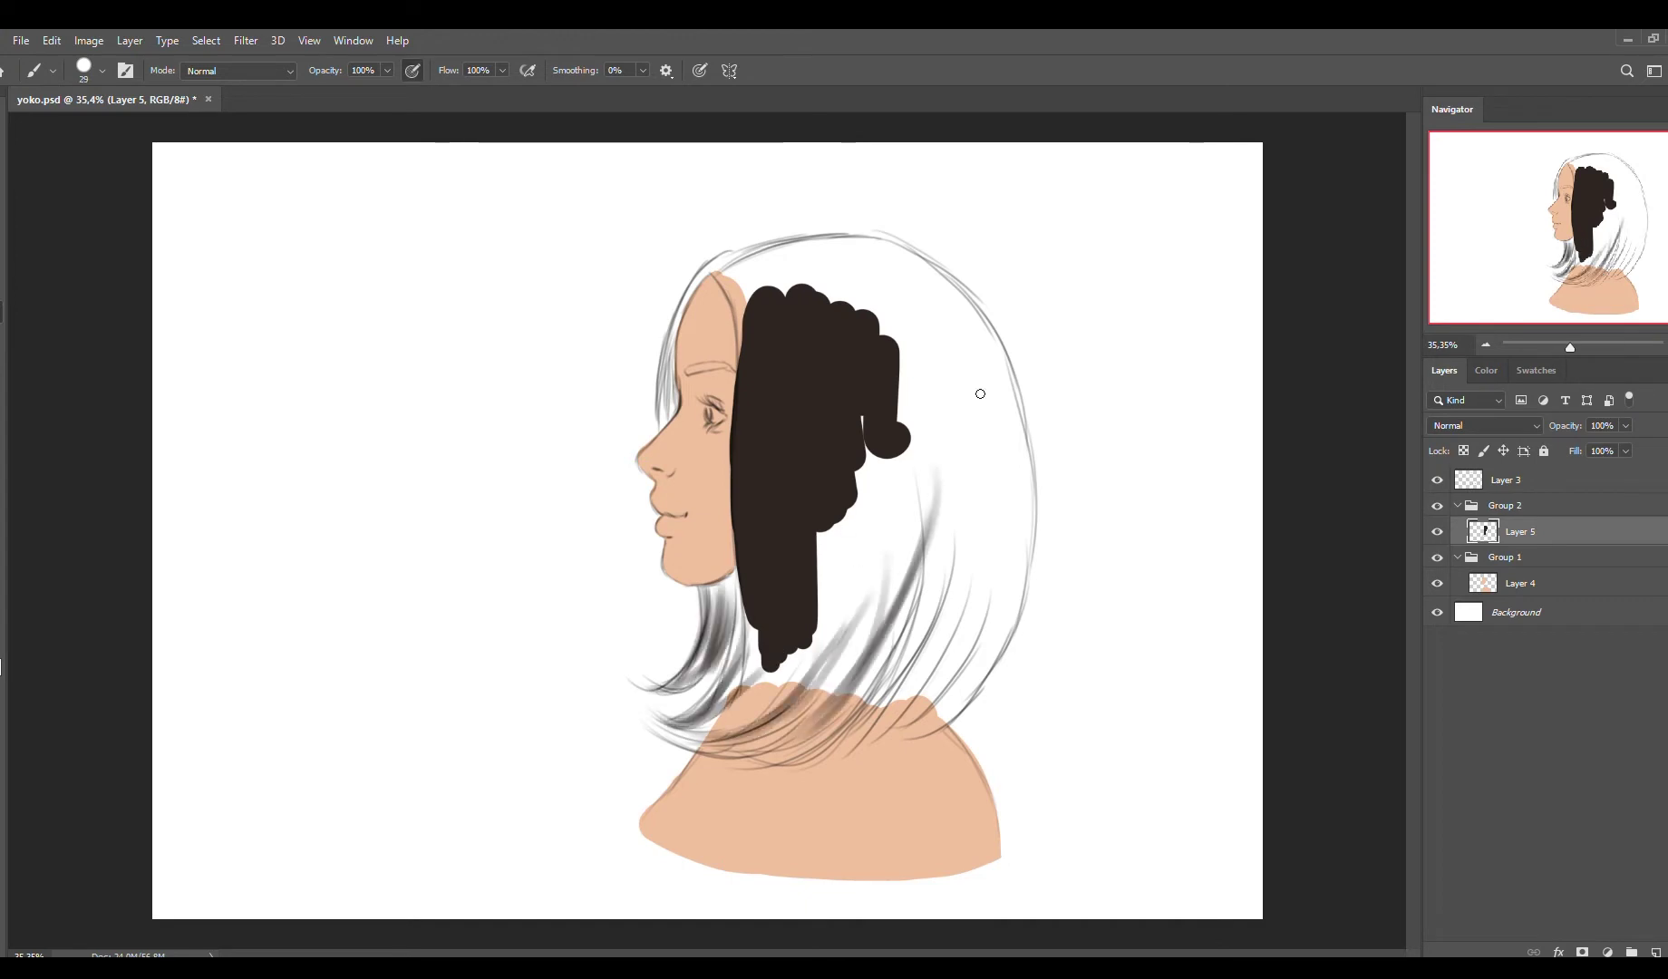
key(Delete)
- Try blocking in the hair with a different swatch and a larger brush, and clear the layer
click(1535, 370)
click(1617, 480)
click(1443, 370)
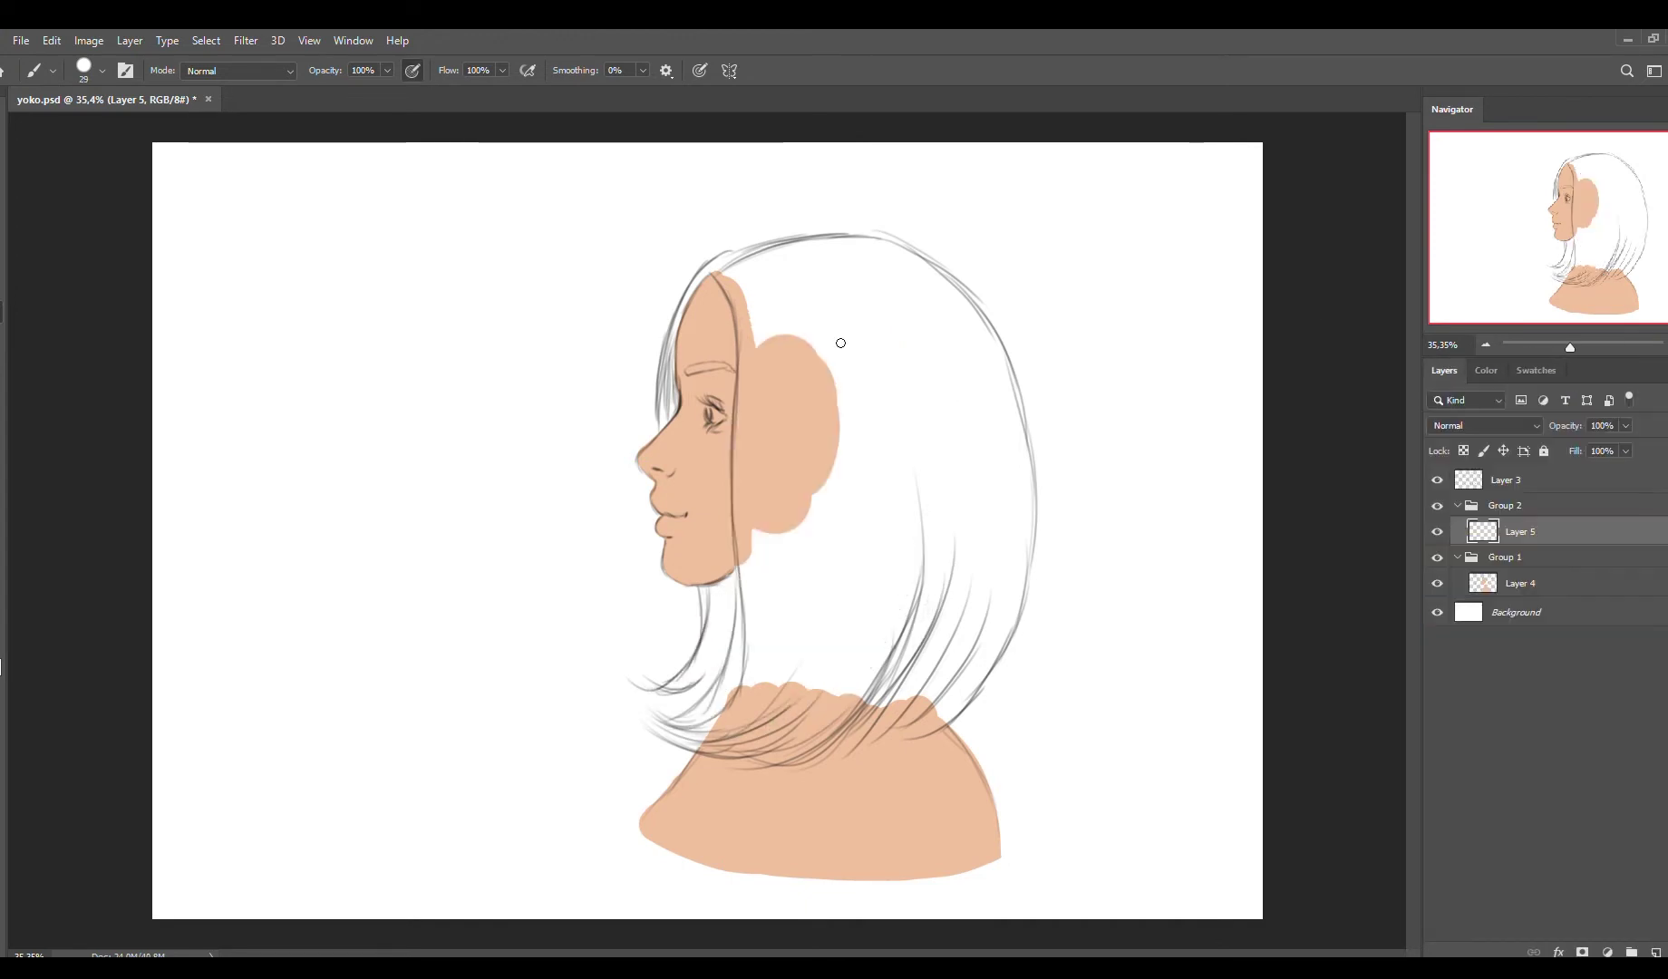
key(bracketright)
key(bracketright)
key(bracketright)
key(bracketright)
key(bracketright)
key(bracketright)
key(bracketright)
mouse_move(838, 304)
mouse_down()
mouse_move(774, 352)
mouse_move(833, 621)
mouse_move(684, 708)
mouse_move(688, 728)
mouse_move(813, 580)
mouse_move(764, 324)
mouse_move(871, 485)
mouse_move(849, 557)
mouse_move(773, 489)
mouse_move(711, 635)
mouse_up()
key(Delete)
- Choose a dark brown swatch and block in the main mass of hair with a large brush of about 243 px
key(bracketleft)
key(bracketleft)
key(bracketleft)
key(bracketleft)
key(bracketleft)
key(bracketleft)
key(bracketleft)
click(1535, 370)
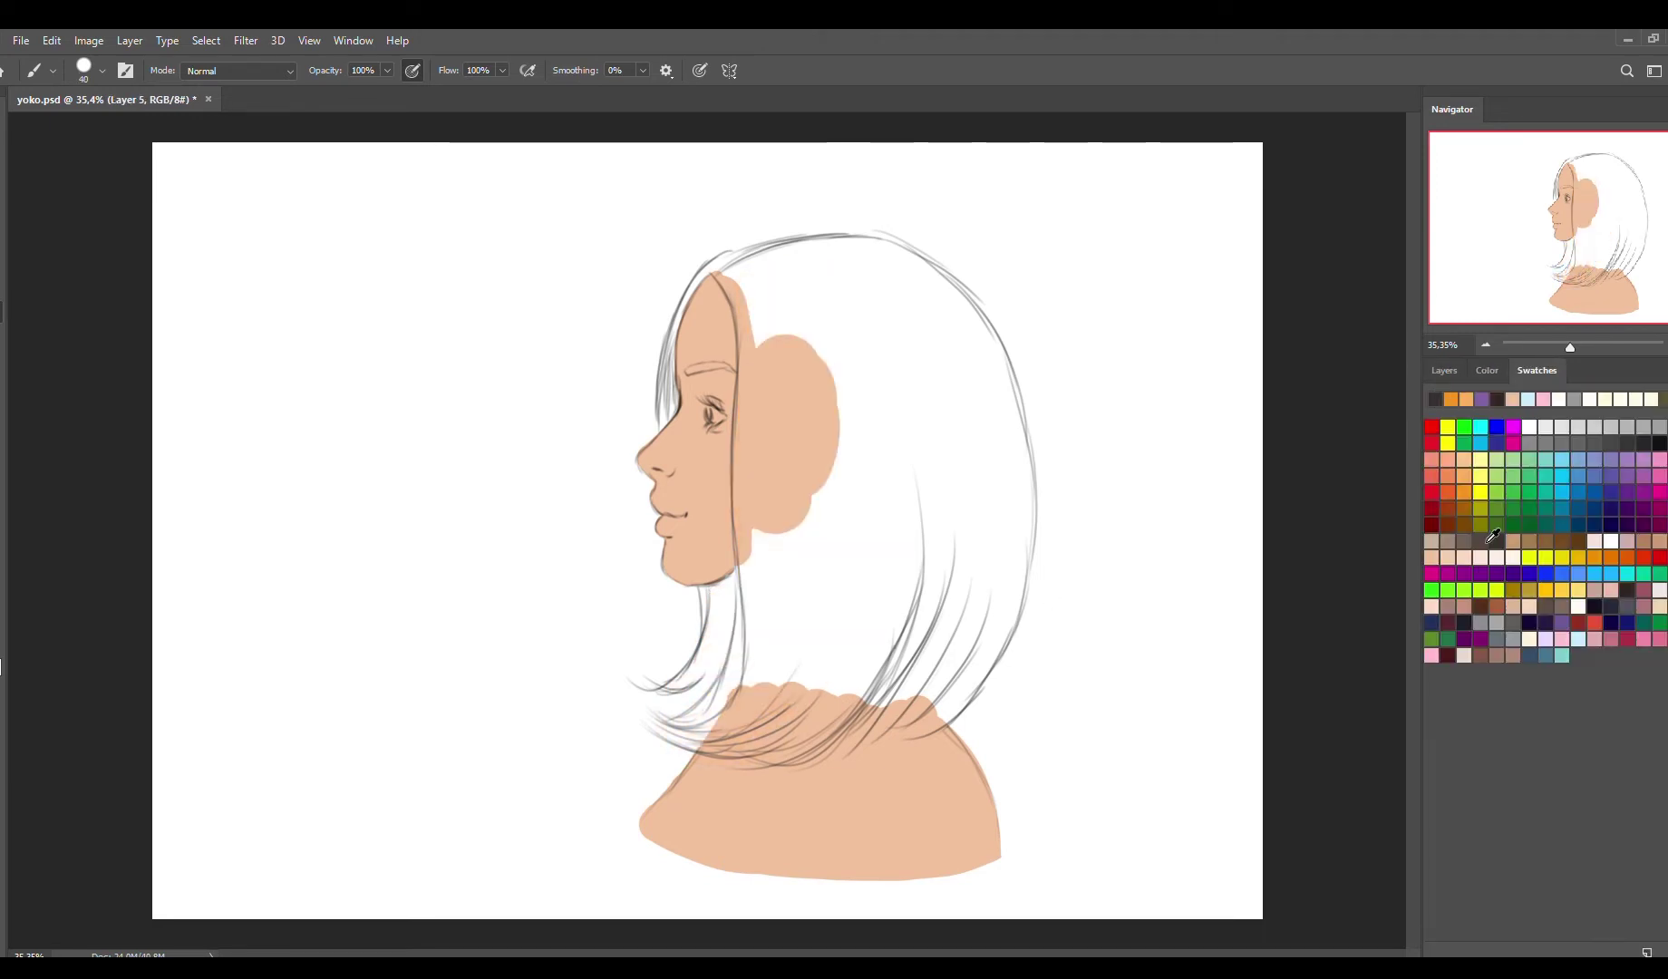
key(bracketright)
key(bracketright)
key(bracketright)
key(bracketright)
key(bracketright)
key(bracketright)
key(bracketright)
key(bracketright)
key(bracketright)
mouse_move(876, 395)
mouse_down()
mouse_move(815, 576)
mouse_move(979, 634)
mouse_move(1033, 373)
mouse_up()
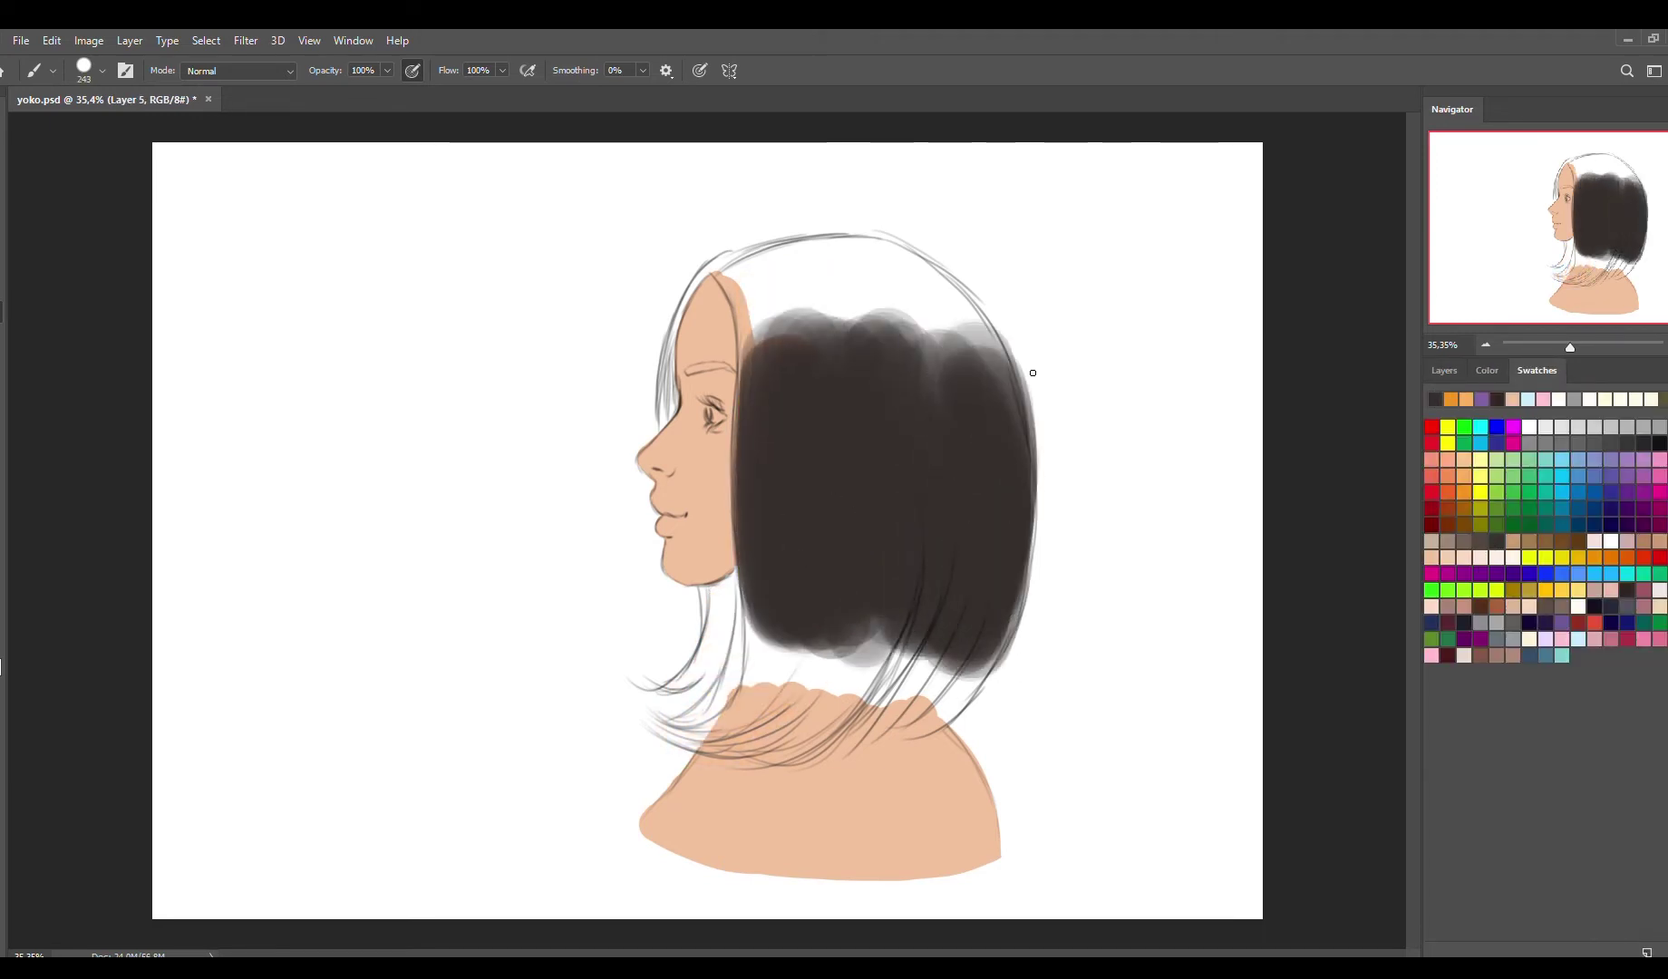
- Fill the rest of the hair out to the crown and the curved ends with smaller brushes, undoing the last stroke
key(bracketleft)
key(bracketleft)
key(bracketleft)
mouse_move(816, 272)
mouse_down()
mouse_move(730, 390)
mouse_move(797, 272)
mouse_move(898, 254)
mouse_move(905, 369)
mouse_move(857, 660)
mouse_move(893, 507)
mouse_move(964, 592)
mouse_move(795, 760)
mouse_move(707, 589)
mouse_move(680, 684)
mouse_move(747, 742)
mouse_move(652, 715)
mouse_move(861, 757)
mouse_move(688, 752)
mouse_up()
key(bracketleft)
key(bracketleft)
key(bracketleft)
key(bracketleft)
key(bracketleft)
key(bracketleft)
key(bracketleft)
key(bracketleft)
key(bracketleft)
key(bracketleft)
key(ctrl+z)
key(F7)
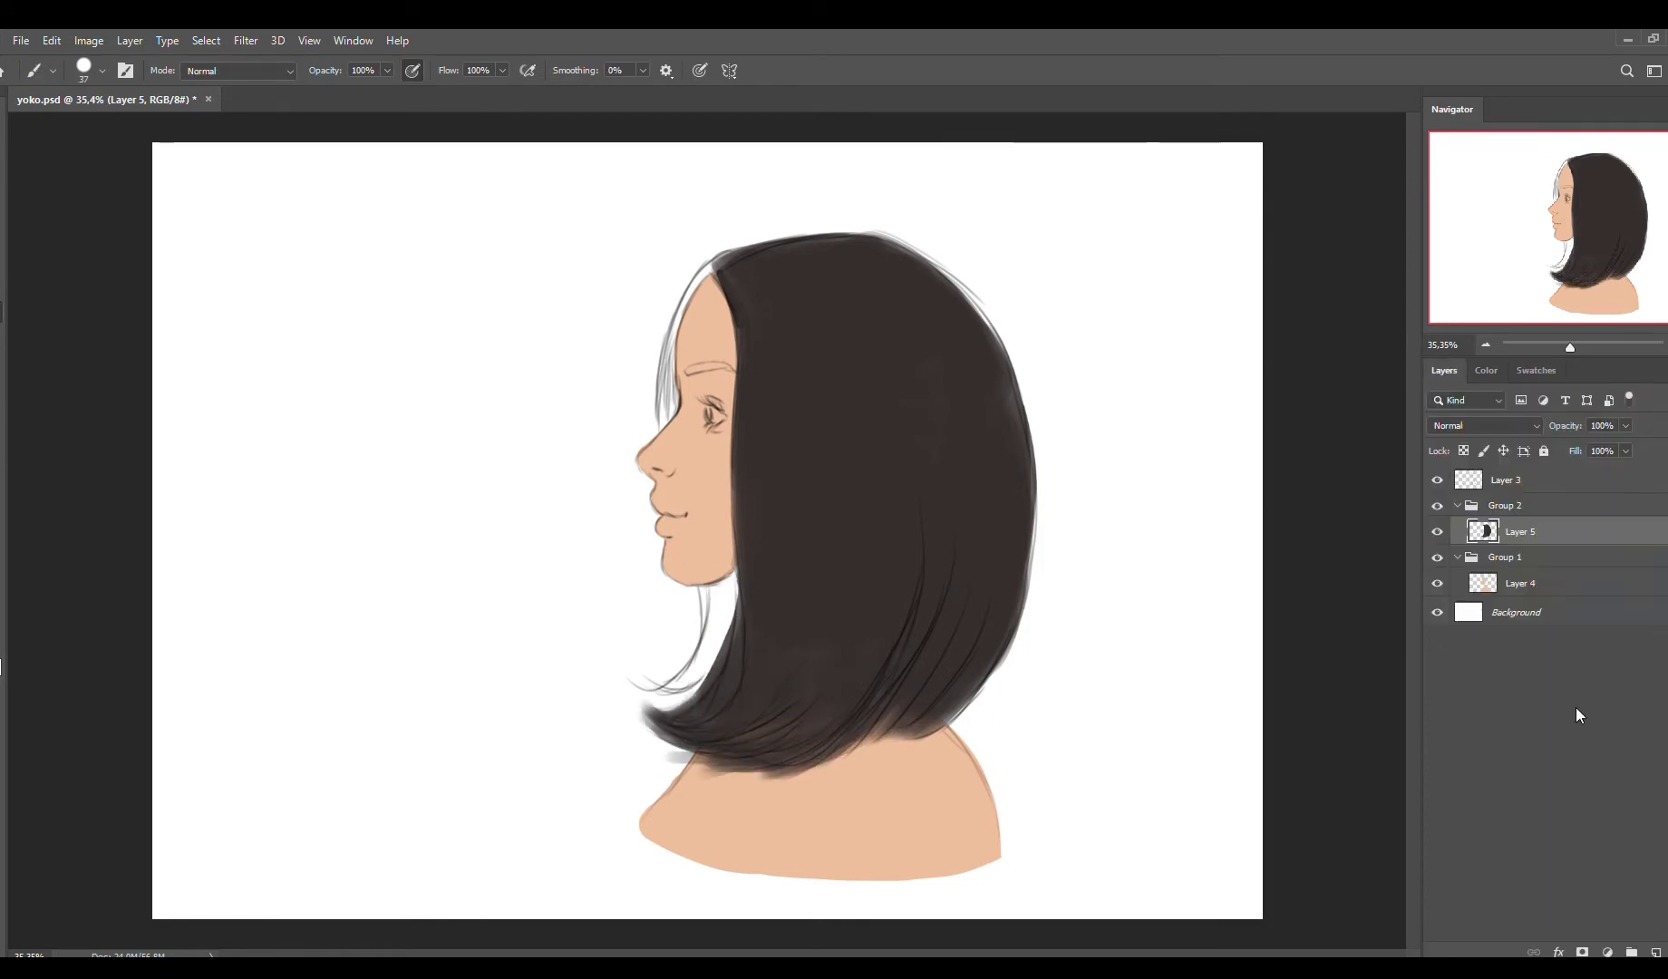
- Add a layer above the Background and paint the dark hair behind the forehead and neck on it
click(1505, 611)
key(bracketright)
key(bracketright)
key(bracketright)
key(bracketright)
key(bracketright)
key(bracketright)
key(bracketright)
key(bracketright)
mouse_move(689, 272)
mouse_down()
mouse_move(726, 599)
mouse_move(688, 671)
mouse_up()
- Add a new layer in Group 2 directly above the base hair layer, Layer 5
key(alt+bracketright)
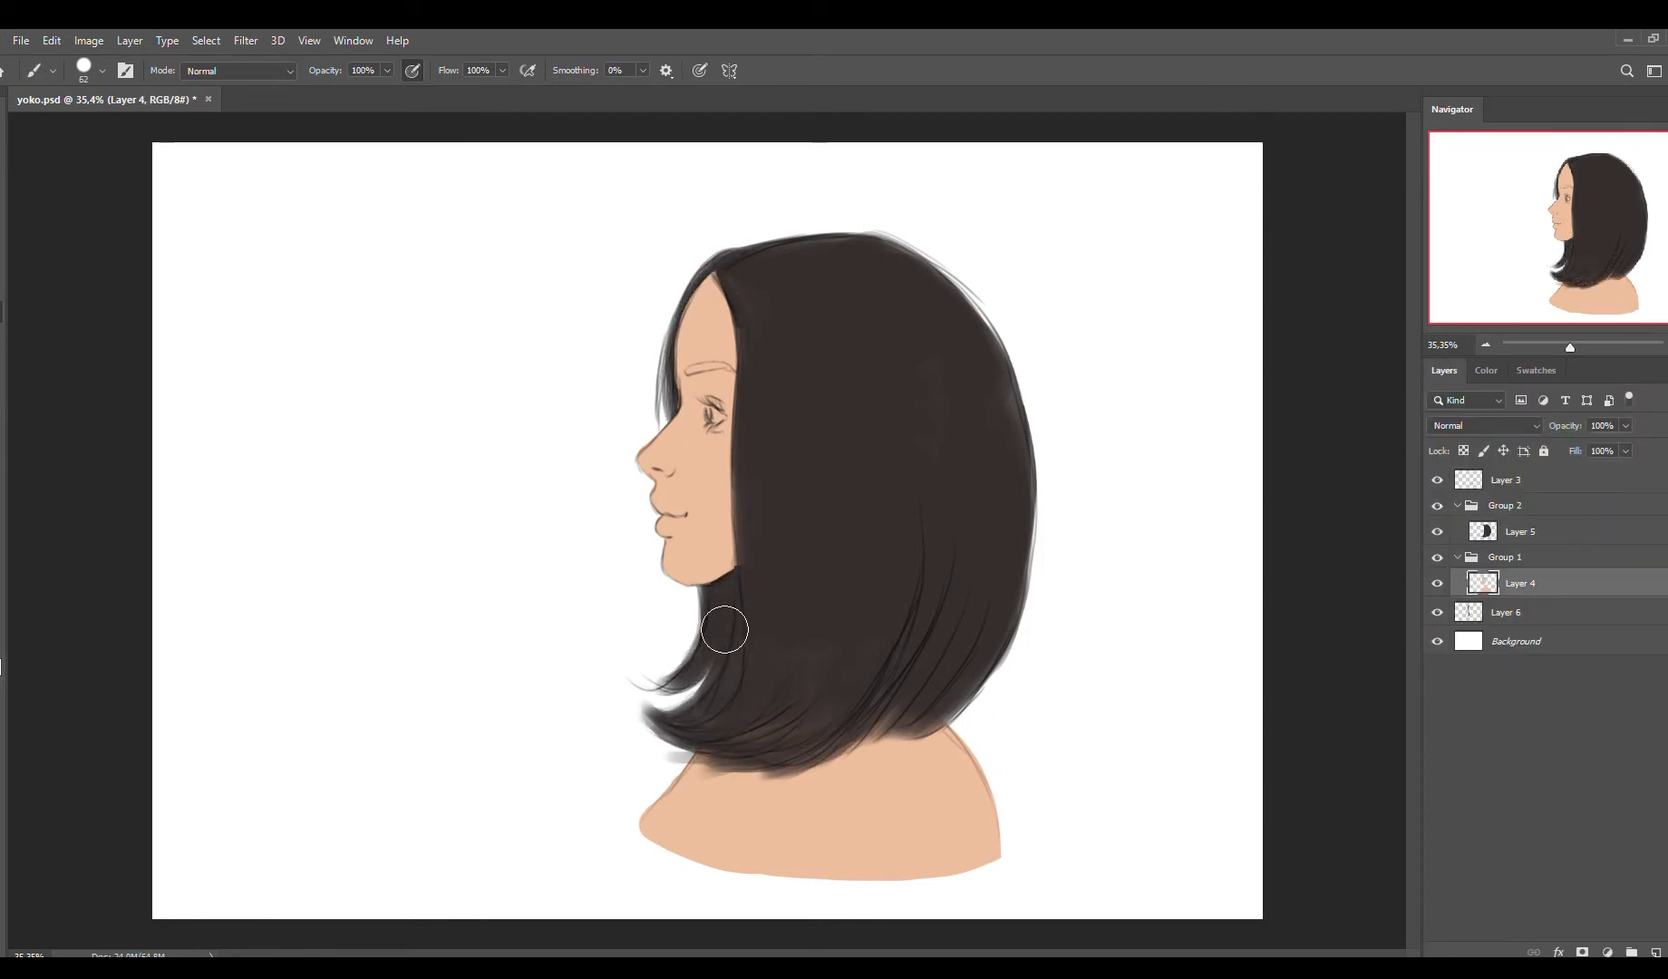
key(bracketleft)
key(bracketleft)
key(bracketleft)
key(bracketleft)
key(bracketleft)
key(alt+bracketright)
key(ctrl+shift+alt+n)
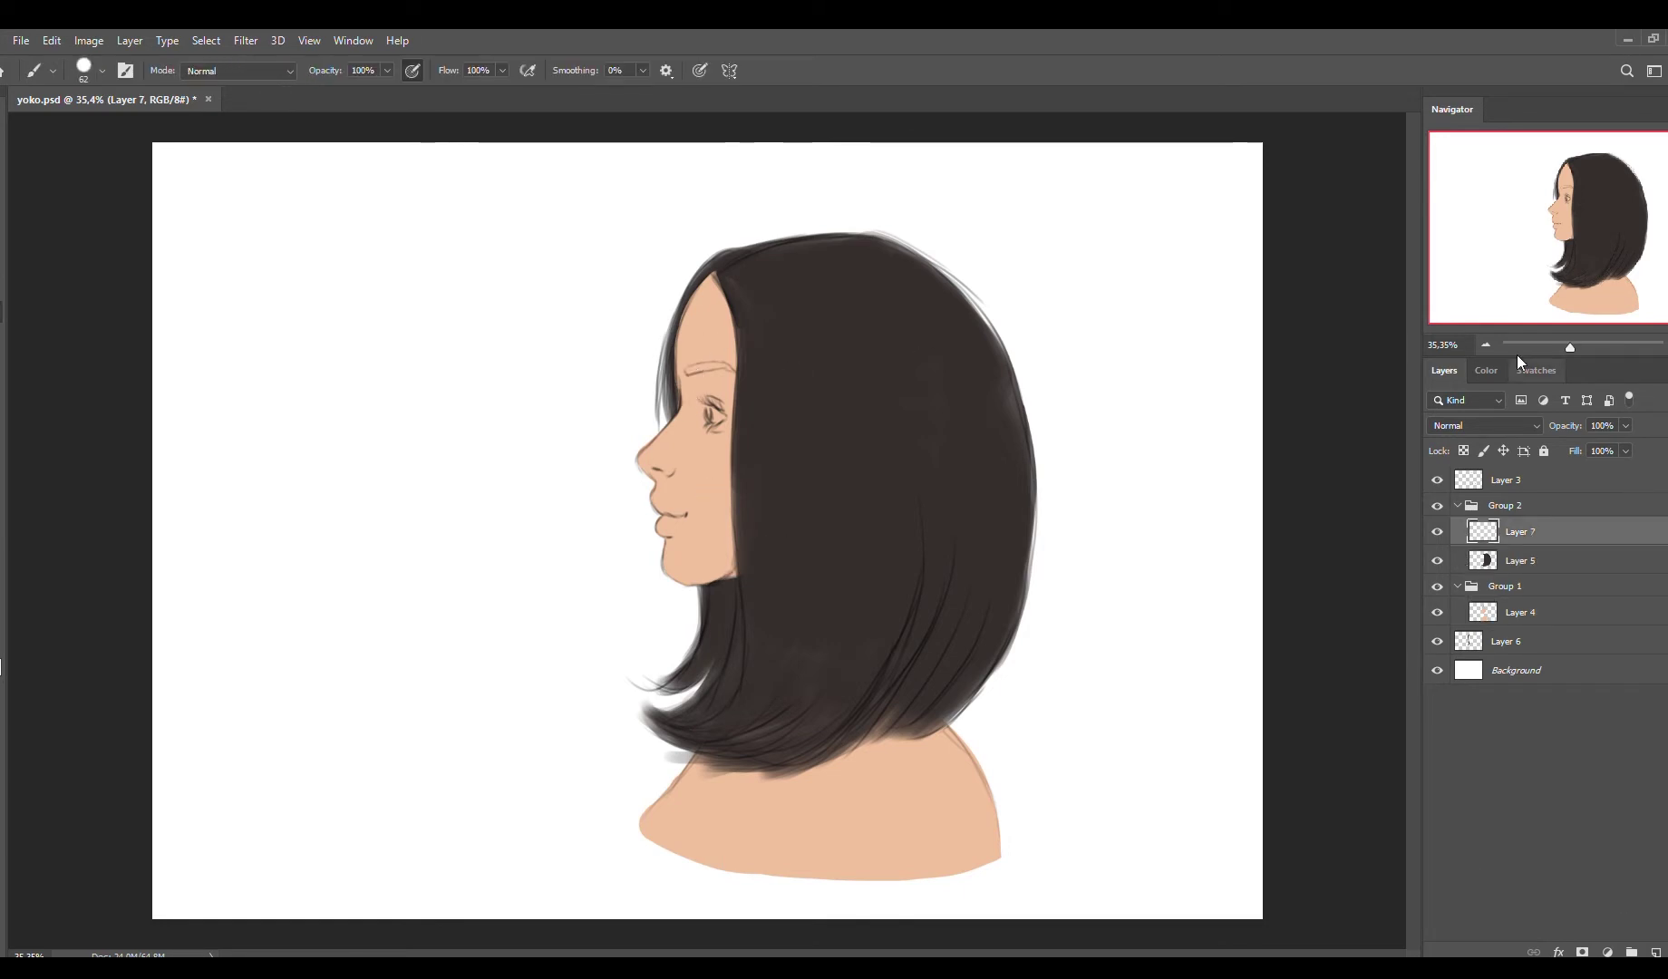
- Paint a slightly lighter brown over the upper part of the hair with a brush of about 143 px
key(F7)
key(bracketright)
key(bracketright)
key(bracketright)
key(bracketright)
key(bracketright)
key(bracketright)
key(bracketright)
key(bracketright)
key(F7)
mouse_move(939, 360)
mouse_down()
mouse_move(884, 318)
mouse_move(918, 240)
mouse_up()
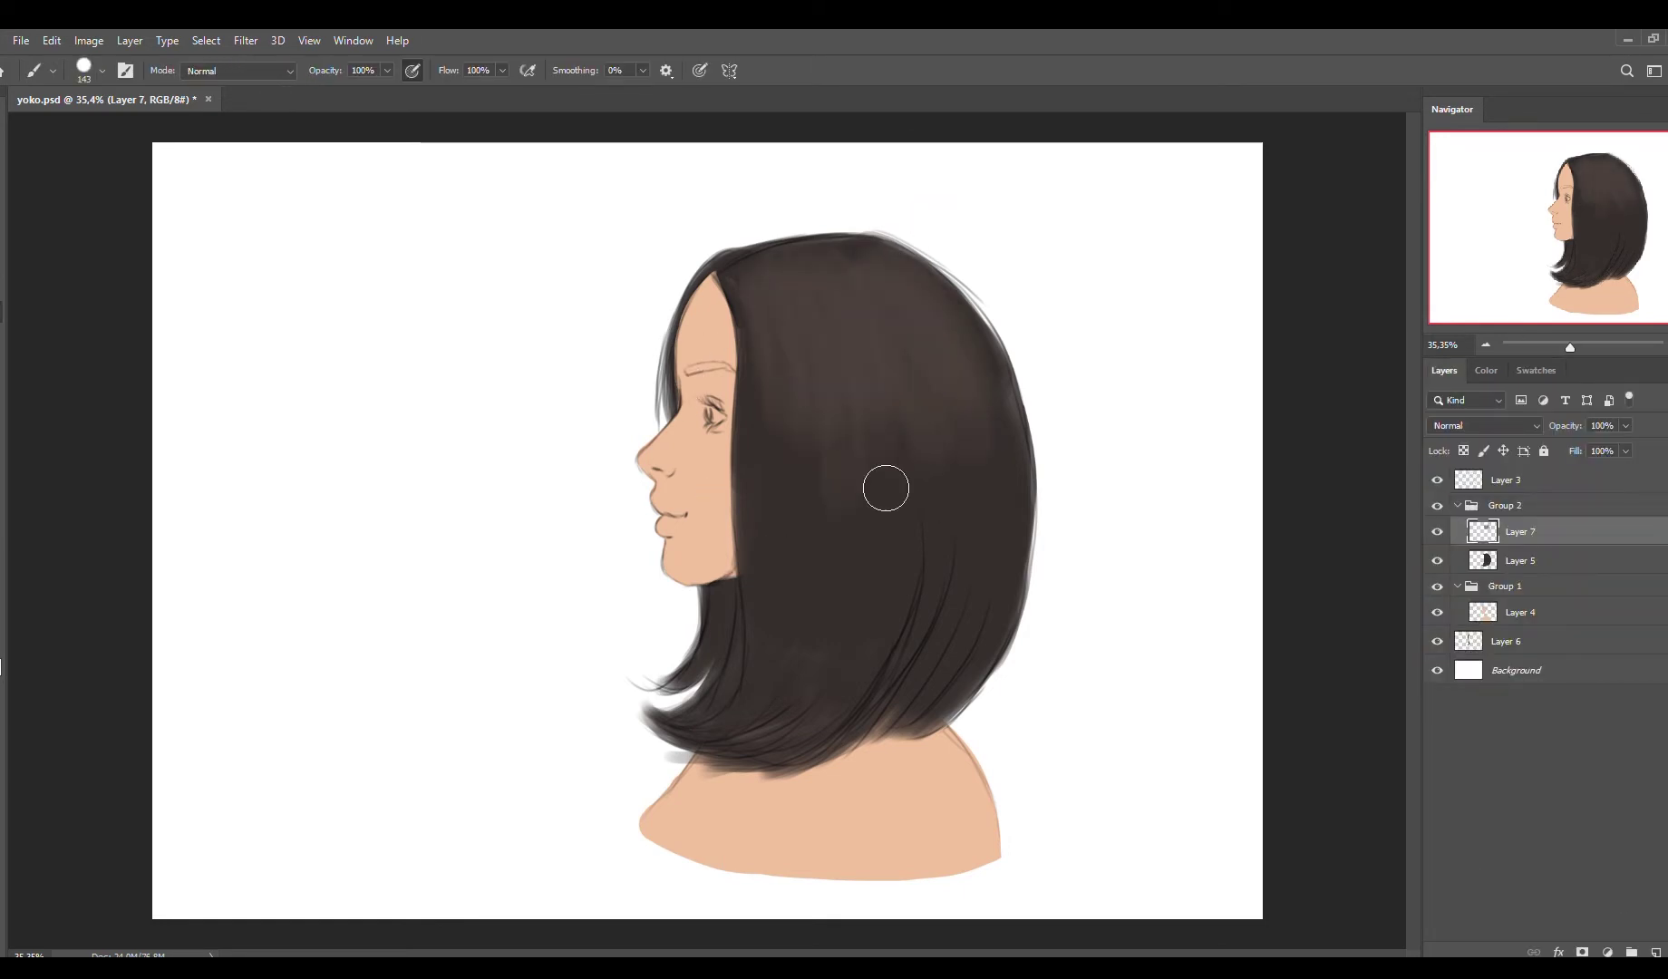
- Extend the lighter brown through the middle and lower hair, reducing the brush to about 28 px for the strands
mouse_move(885, 488)
mouse_down()
mouse_move(809, 669)
mouse_move(986, 569)
mouse_up()
key(bracketleft)
key(bracketleft)
key(bracketleft)
key(bracketleft)
key(bracketleft)
key(bracketleft)
key(bracketleft)
key(bracketleft)
key(bracketleft)
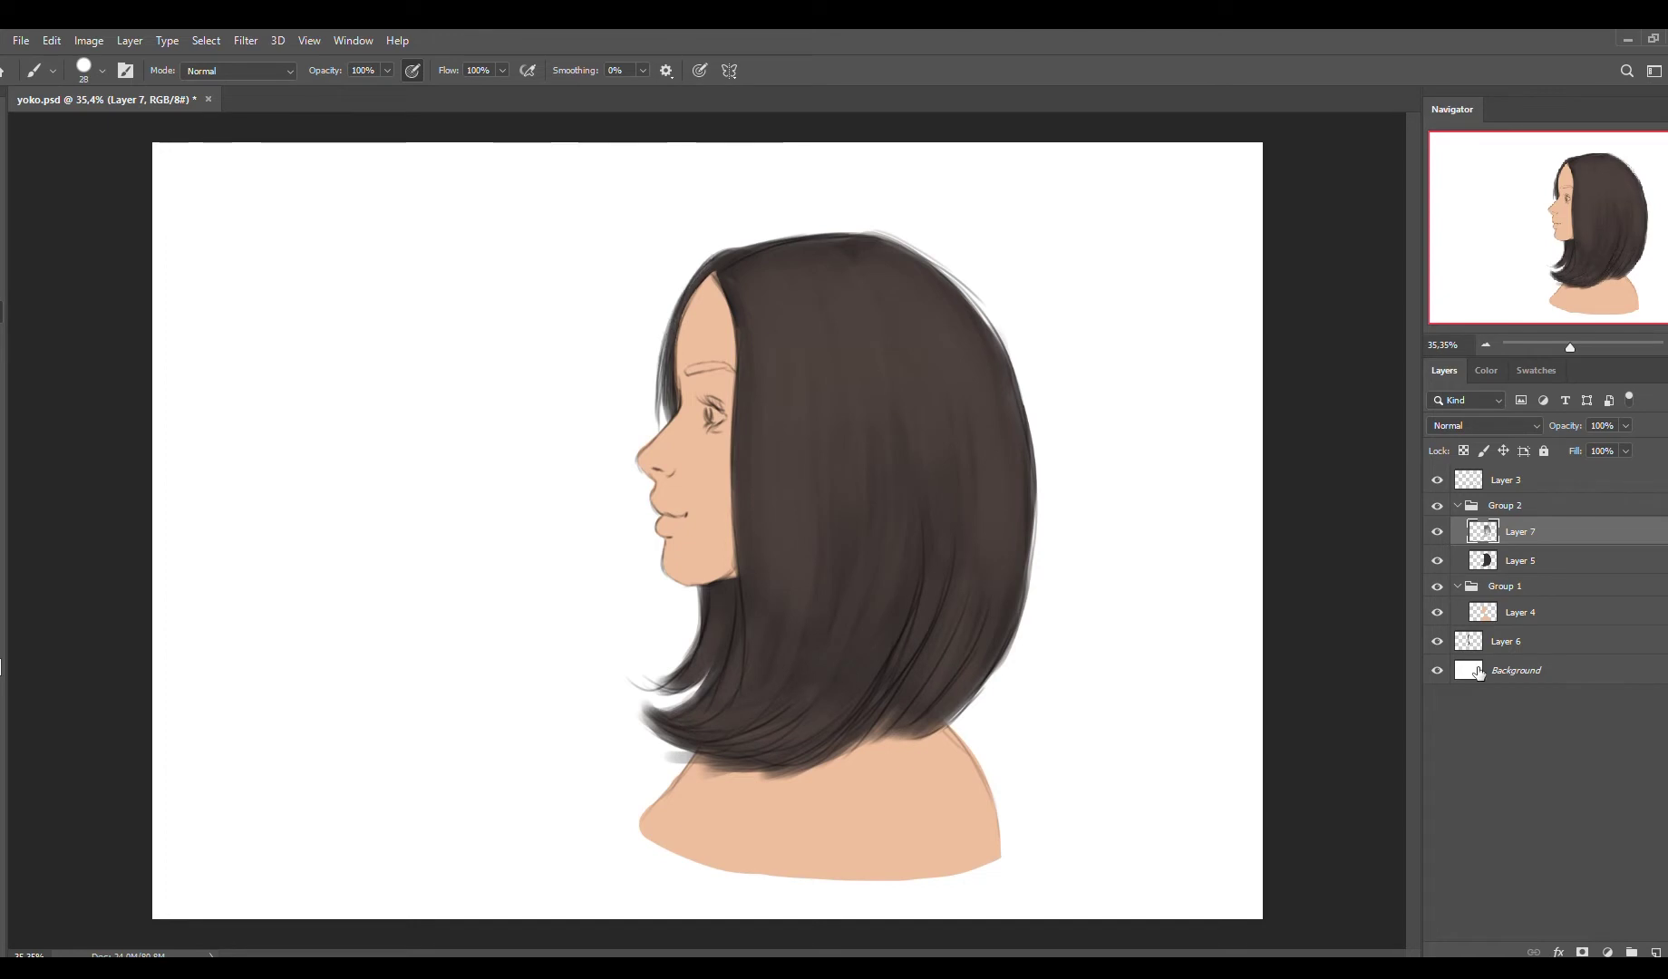
- Fill the Background layer with mid grey and add a new layer above Layer 7 in Group 2
click(1478, 671)
key(alt+BackSpace)
key(alt+bracketright)
key(alt+bracketright)
key(alt+bracketright)
key(alt+bracketright)
key(alt+bracketright)
key(ctrl+shift+alt+n)
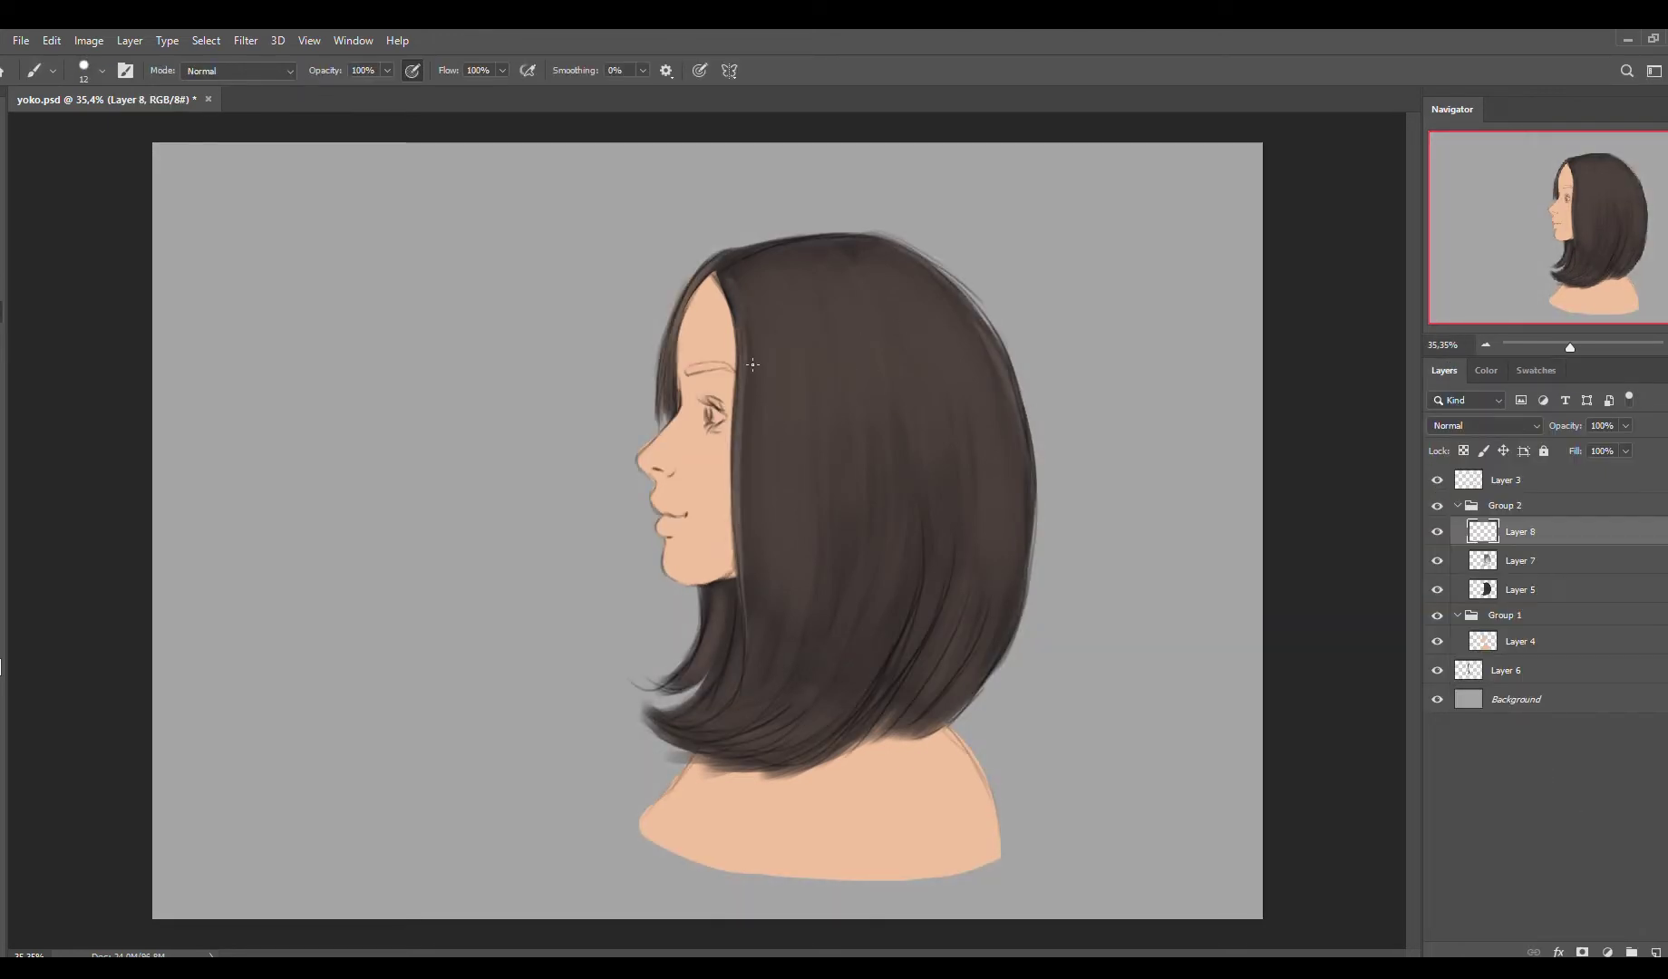
- Paint a lighter warm brown tone over the crown and upper hair with a large brush, undoing the last stroke
key(bracketright)
key(bracketright)
key(bracketright)
key(bracketright)
key(bracketright)
key(bracketright)
key(bracketright)
key(bracketright)
key(bracketright)
key(bracketright)
mouse_move(750, 288)
mouse_down()
mouse_move(920, 295)
mouse_move(812, 297)
mouse_move(964, 362)
mouse_up()
key(ctrl+z)
- Paint a lighter warm brown over the crown and middle of the hair, blending it into strands with a brush of about 20 px
key(bracketleft)
key(bracketleft)
key(bracketleft)
key(bracketleft)
key(bracketleft)
key(bracketleft)
key(bracketleft)
key(bracketleft)
key(bracketleft)
key(bracketleft)
key(bracketleft)
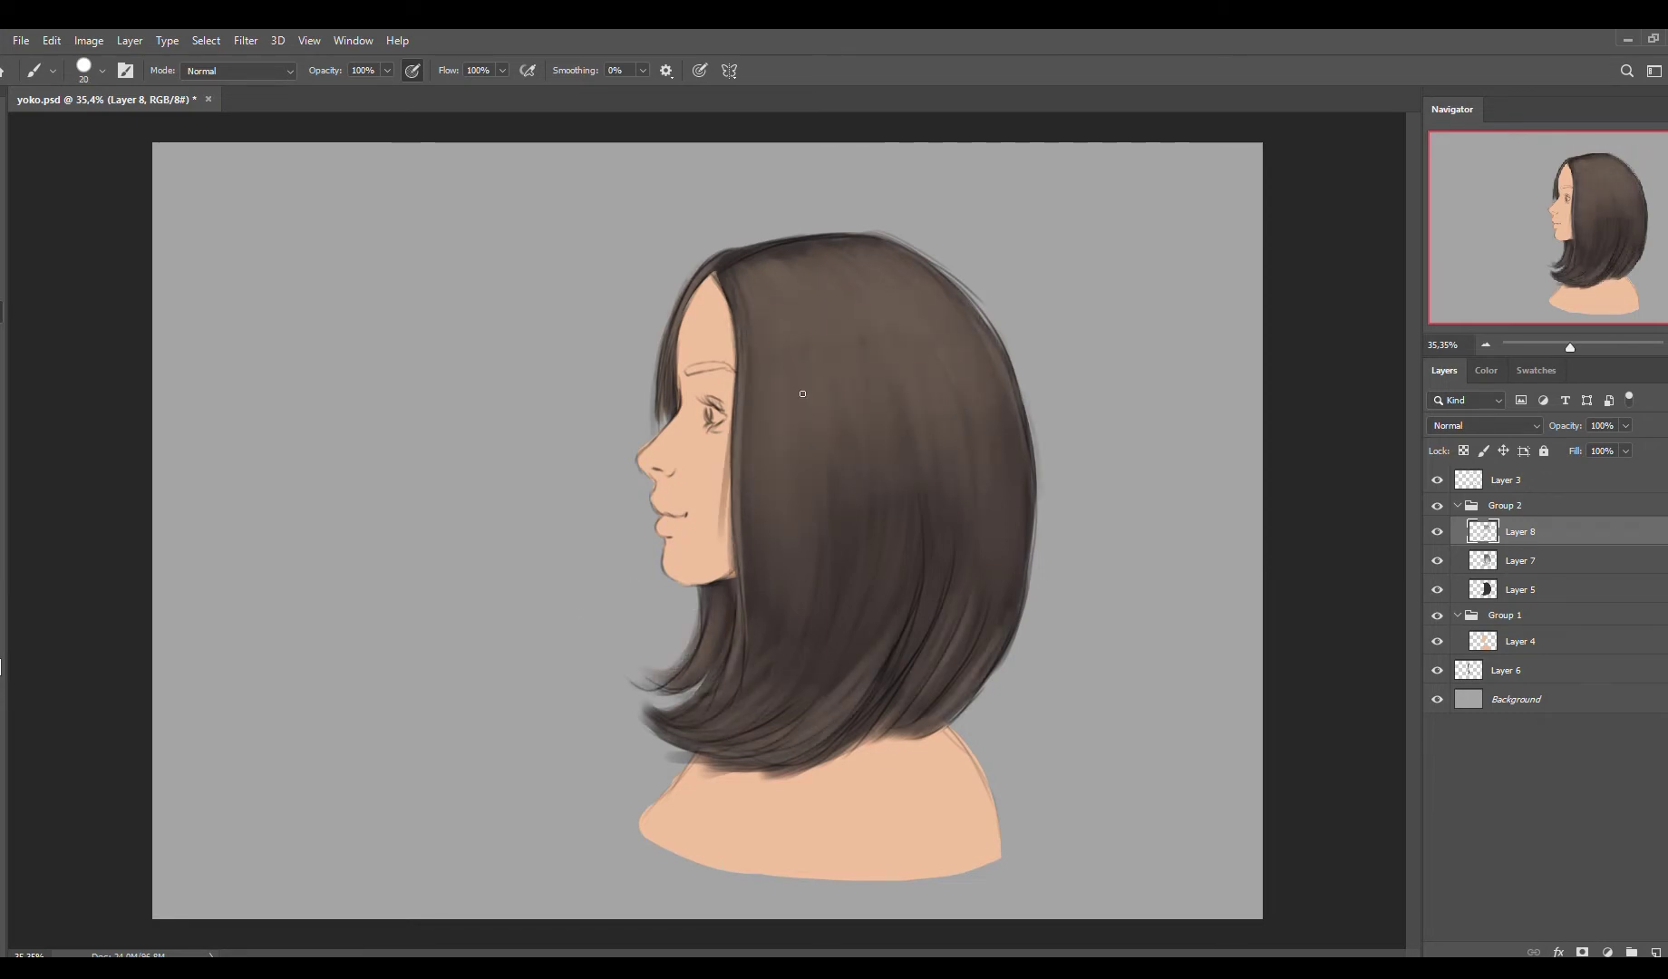
- Add a new layer above Layer 8 in Group 2, try a larger brush stroke near the parting and undo it
key(ctrl+shift+alt+n)
key(bracketright)
key(bracketright)
key(bracketright)
key(bracketright)
key(bracketright)
key(bracketright)
key(bracketright)
key(bracketright)
key(bracketright)
key(bracketright)
drag(763, 261, 803, 328)
key(ctrl+z)
- Refine the strands around the parting and face on Layer 9 with a fine brush of about 9 to 15 px
key(bracketleft)
key(bracketleft)
key(bracketleft)
key(bracketleft)
key(bracketleft)
key(bracketleft)
key(bracketleft)
key(bracketleft)
key(bracketleft)
key(bracketleft)
key(bracketleft)
key(bracketleft)
key(bracketleft)
key(bracketleft)
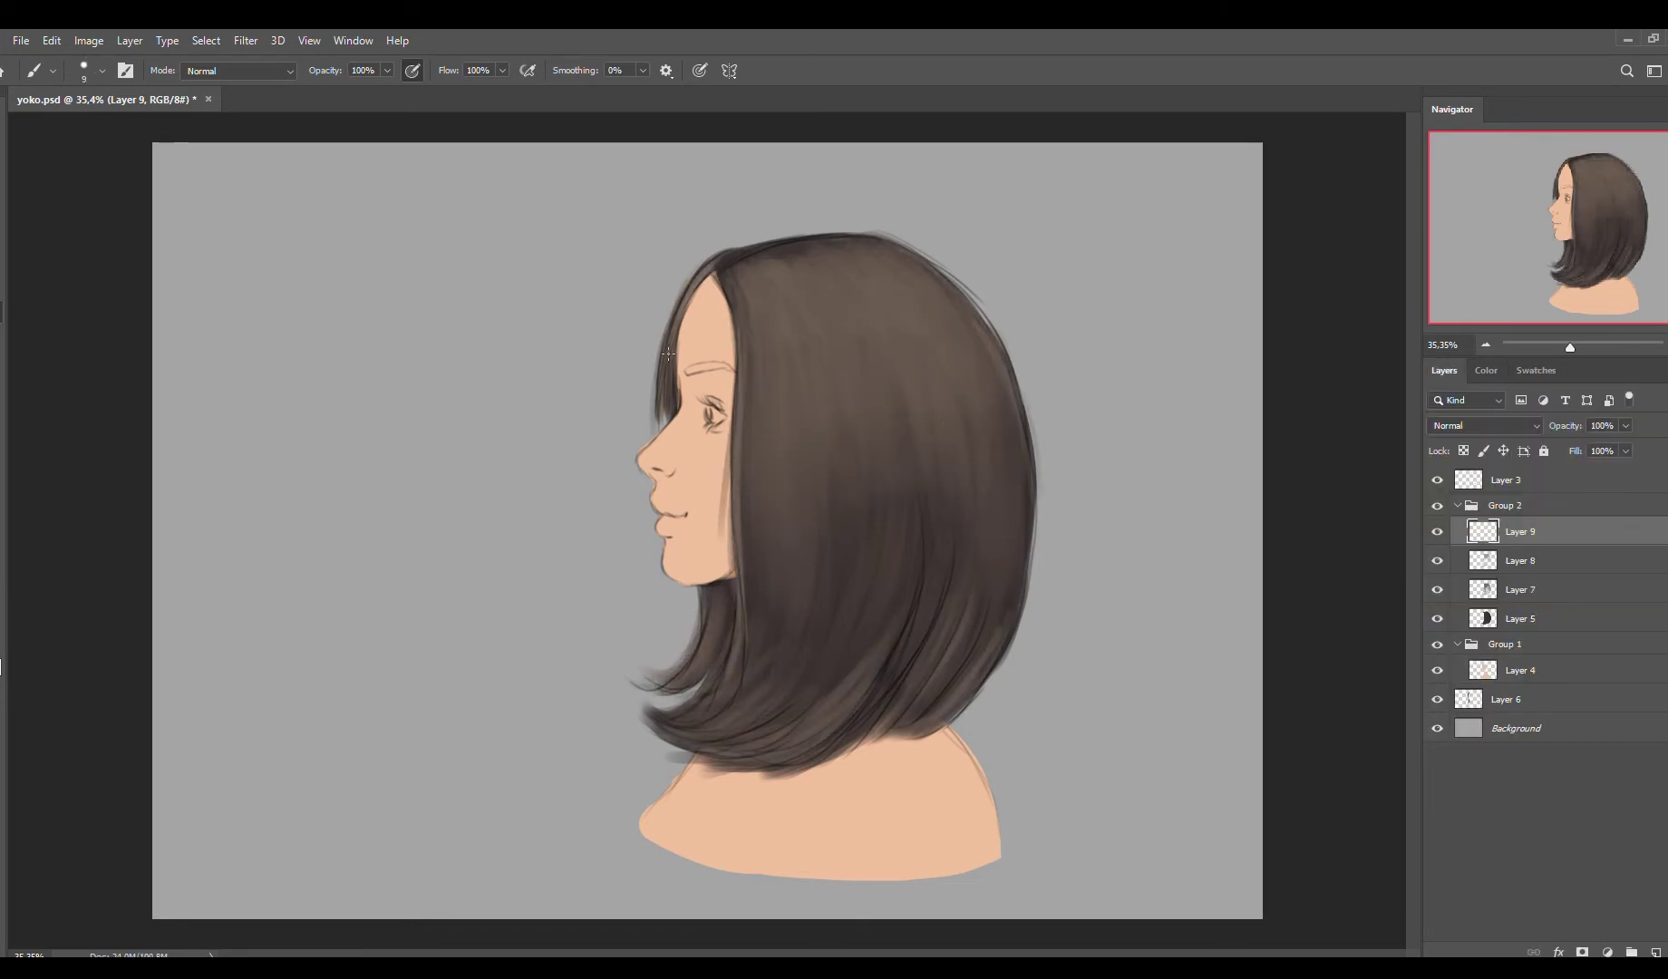
key(ctrl+z)
click(1437, 531)
click(1437, 531)
key(ctrl+shift+alt+n)
key(bracketright)
key(bracketright)
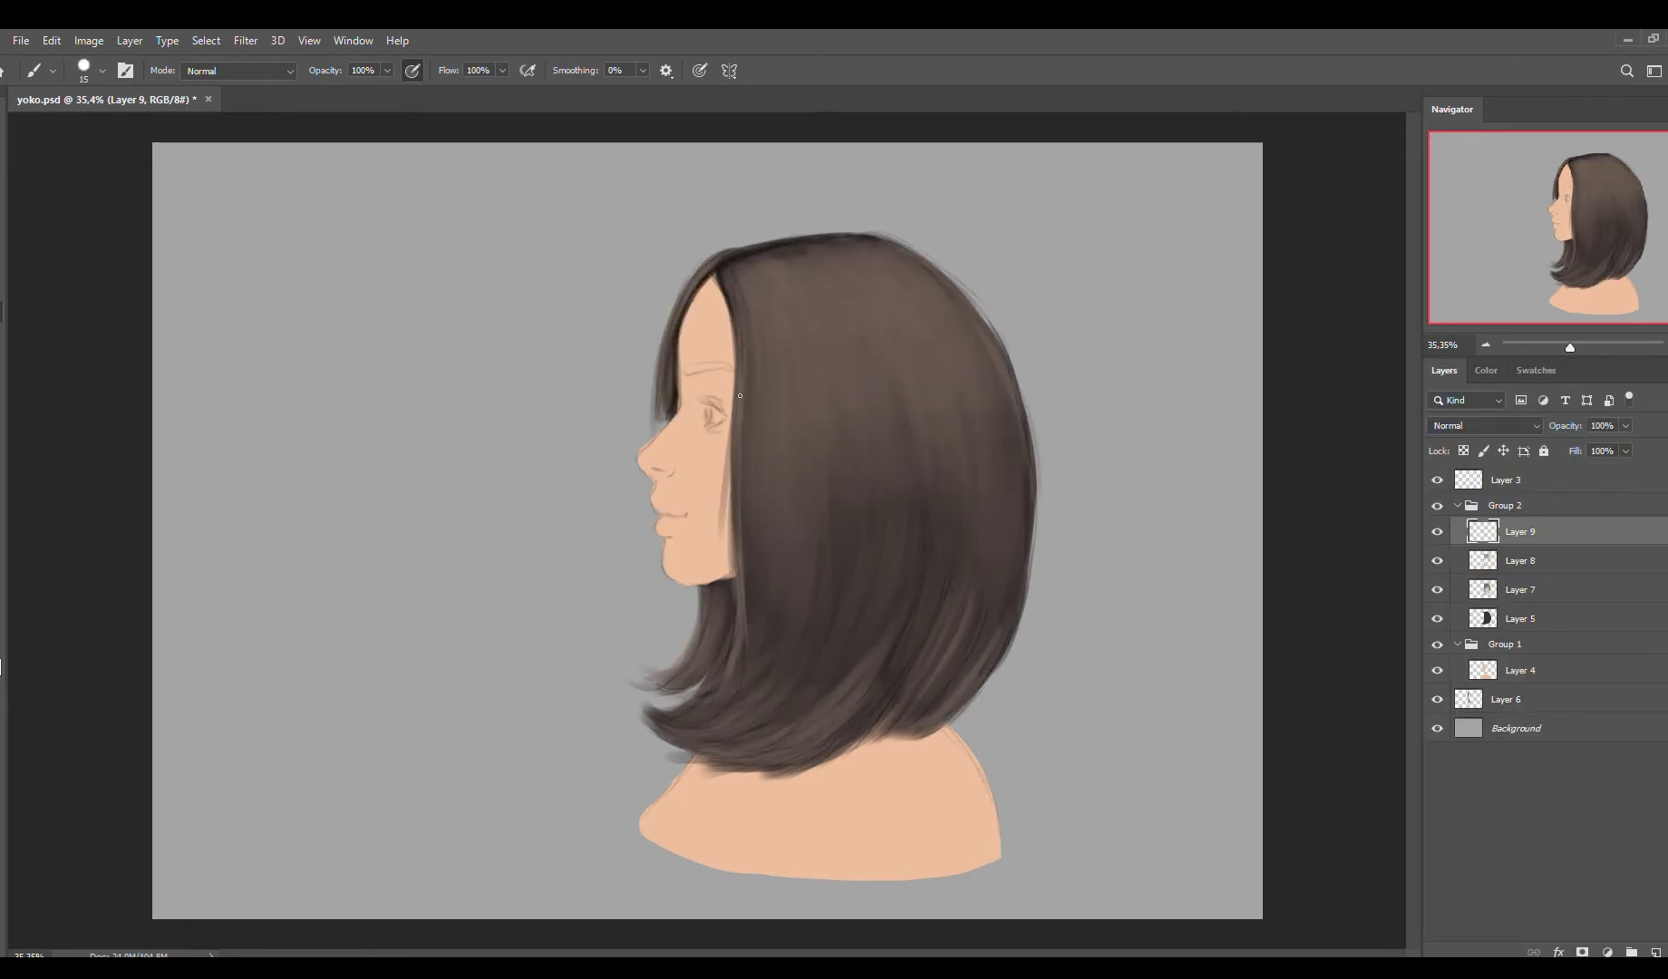
- Paint fine strands through the lower hair and its flicked tips on Layer 9 with a brush of about 15 px
drag(766, 633, 725, 693)
drag(956, 493, 917, 670)
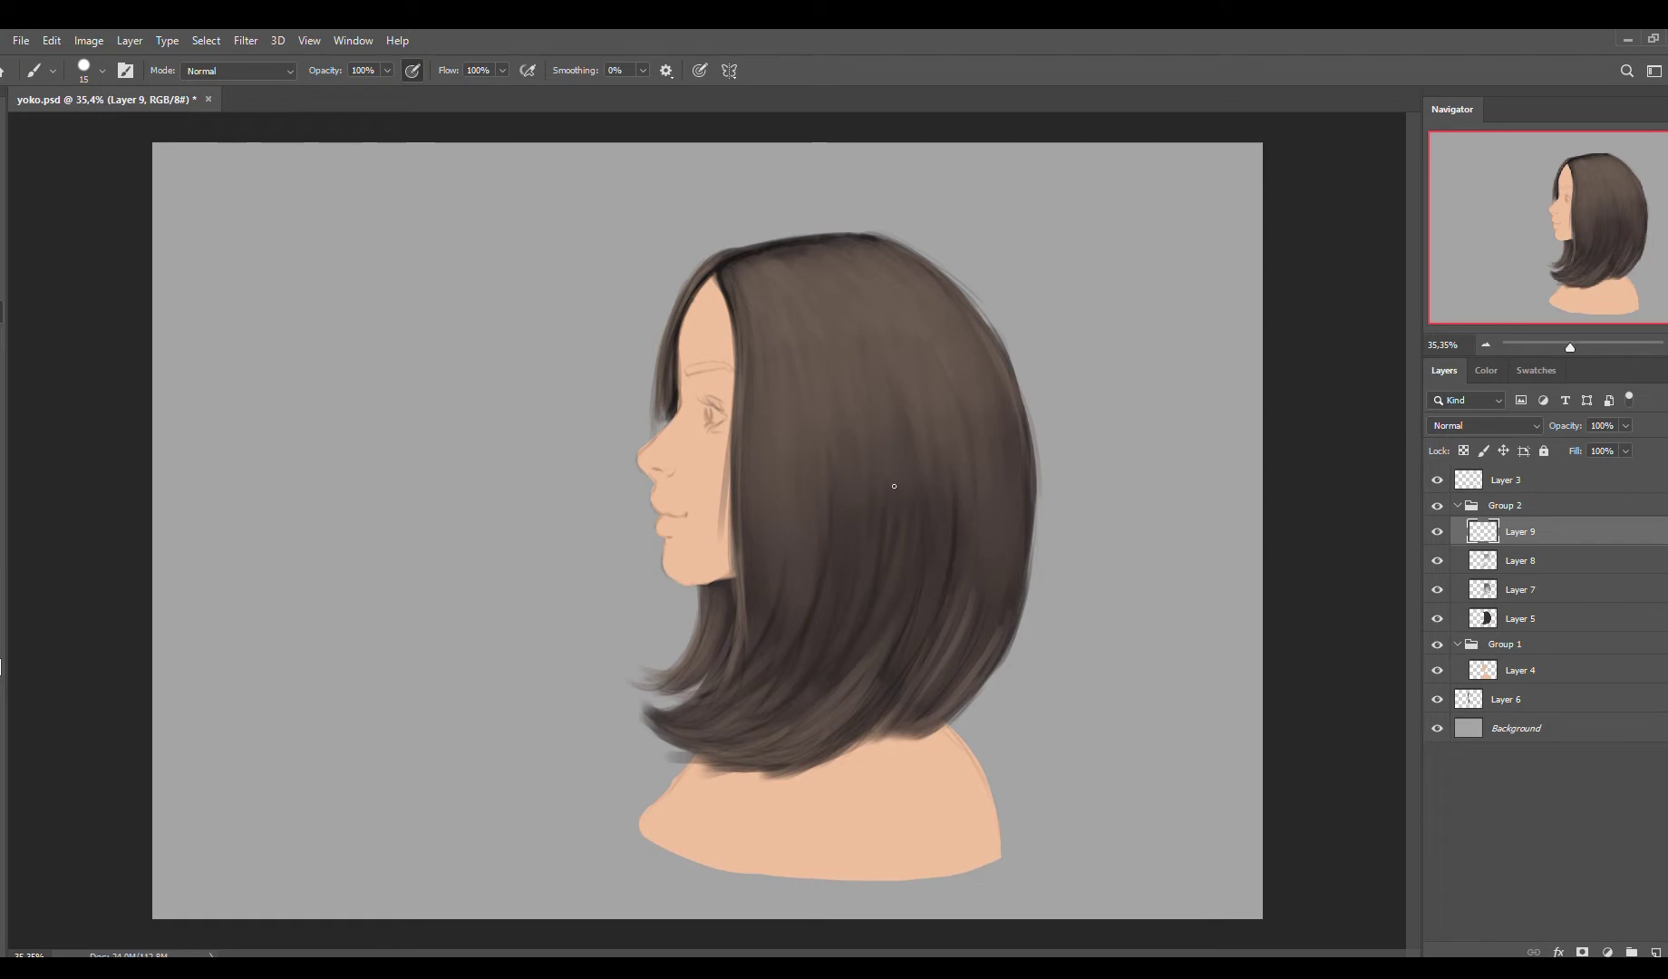
drag(1003, 550, 840, 759)
drag(935, 670, 746, 714)
drag(738, 620, 664, 712)
drag(730, 625, 625, 716)
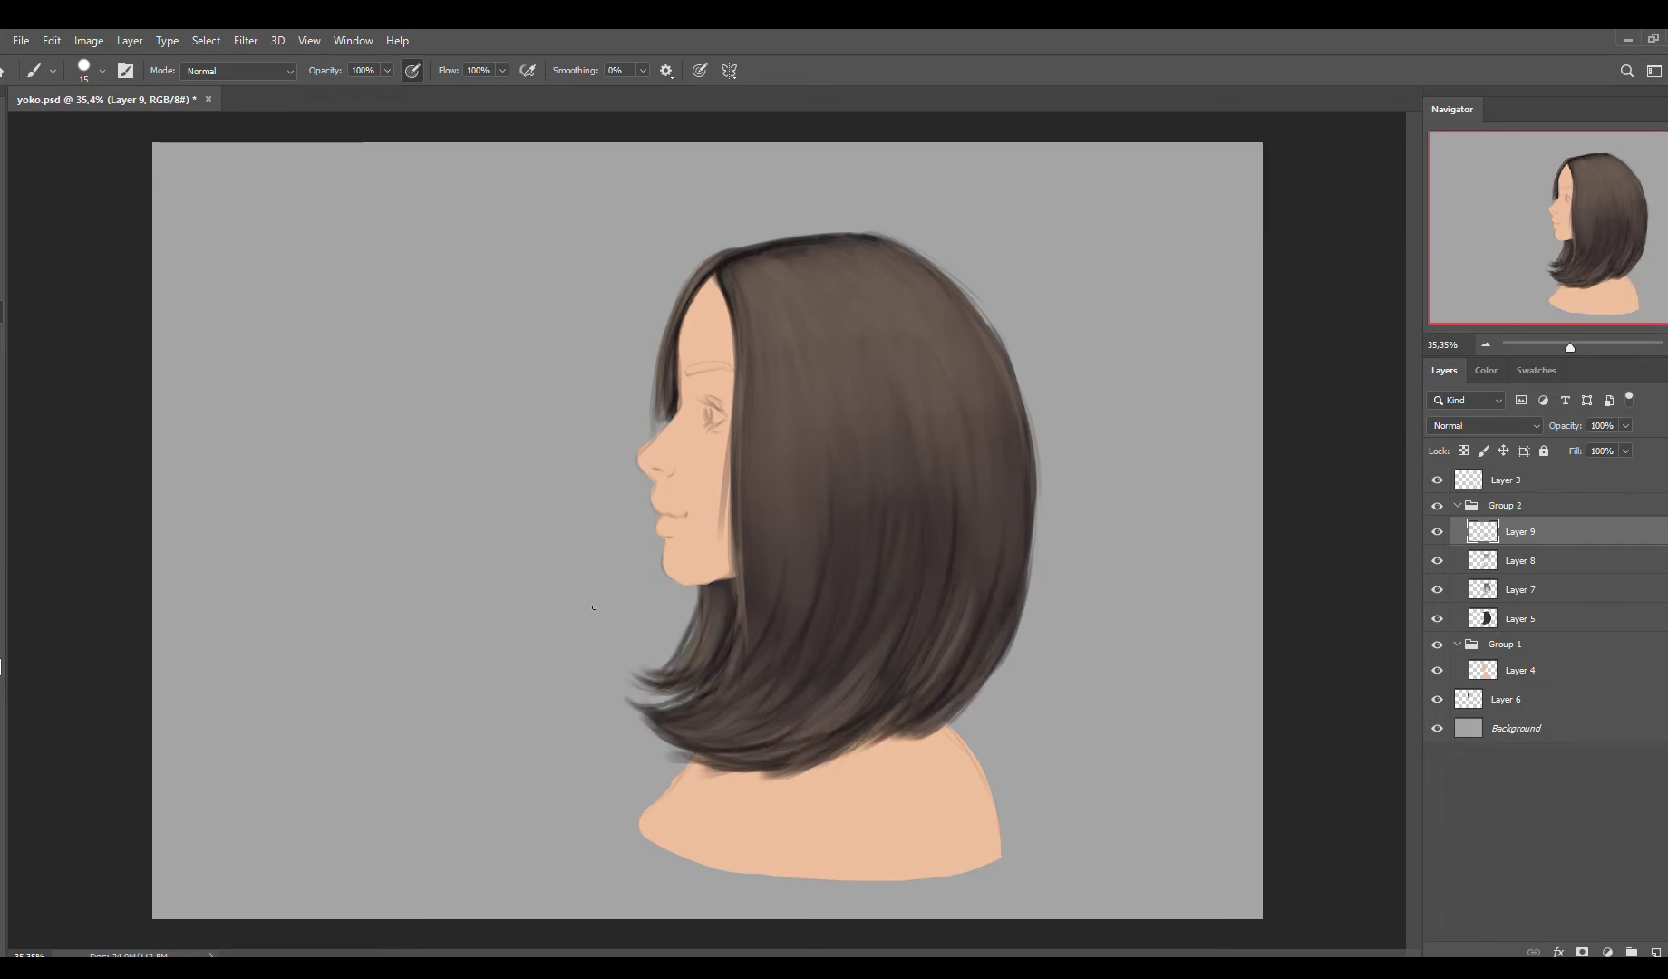
- Add a layer above Layer 9 and paint lighter brown across the crown with a strand-textured brush of about 196 px, undoing the last stroke
click(1653, 950)
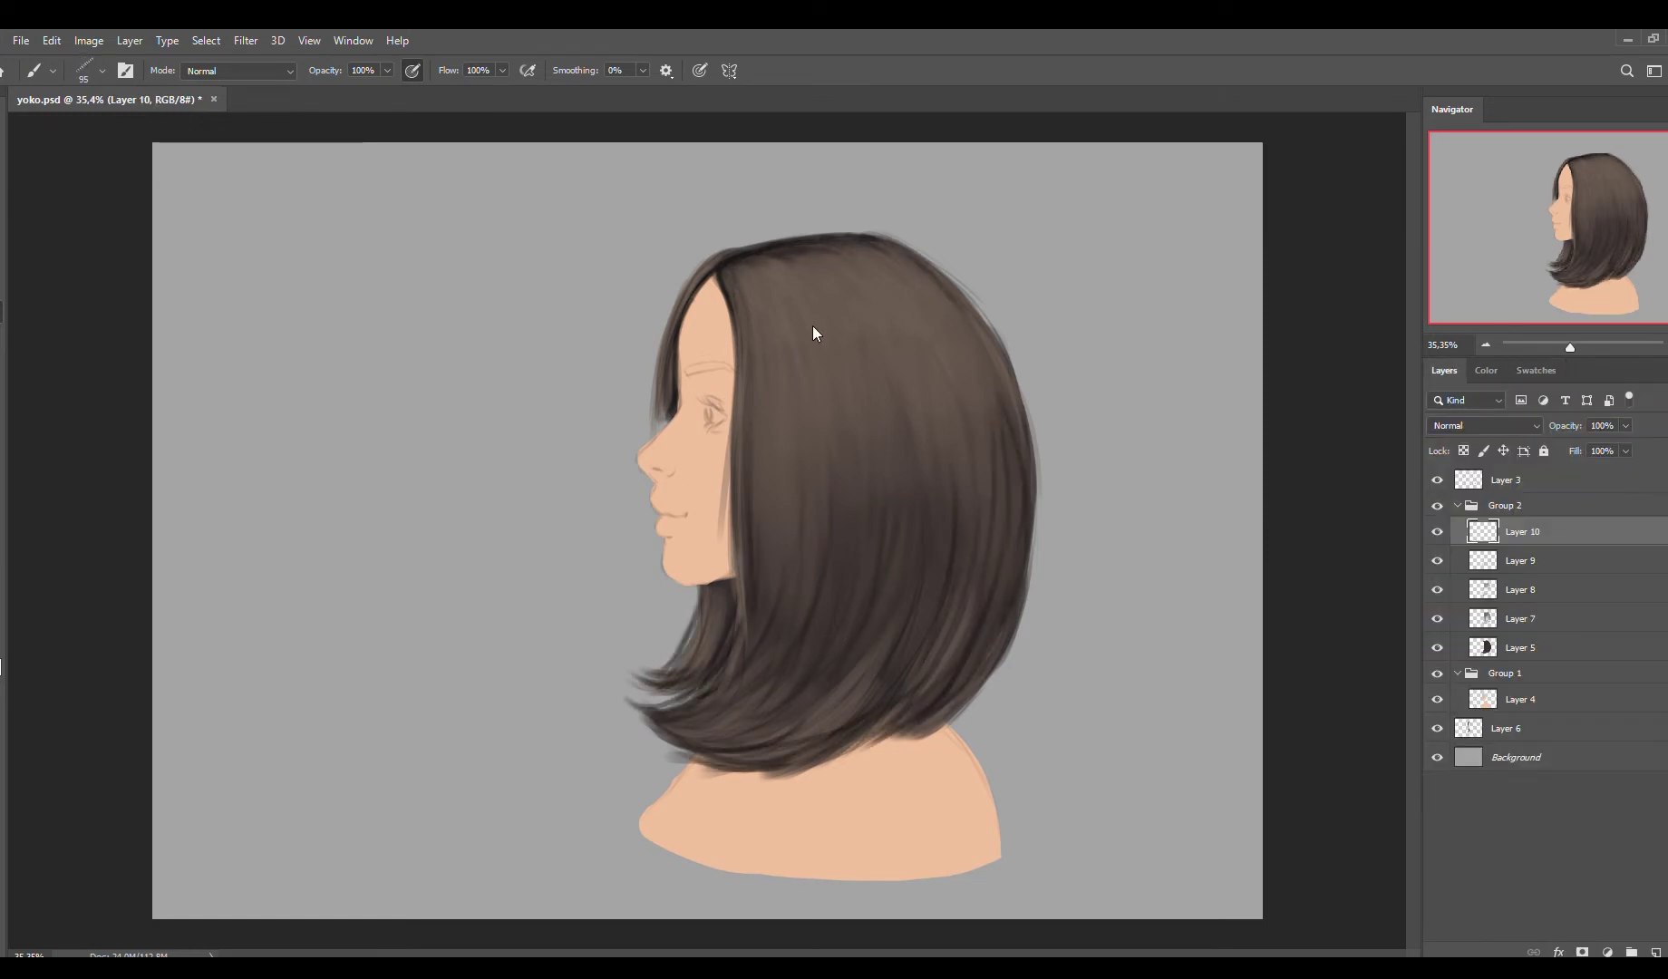
drag(812, 326, 943, 262)
key(ctrl+z)
drag(770, 362, 934, 254)
drag(752, 399, 968, 439)
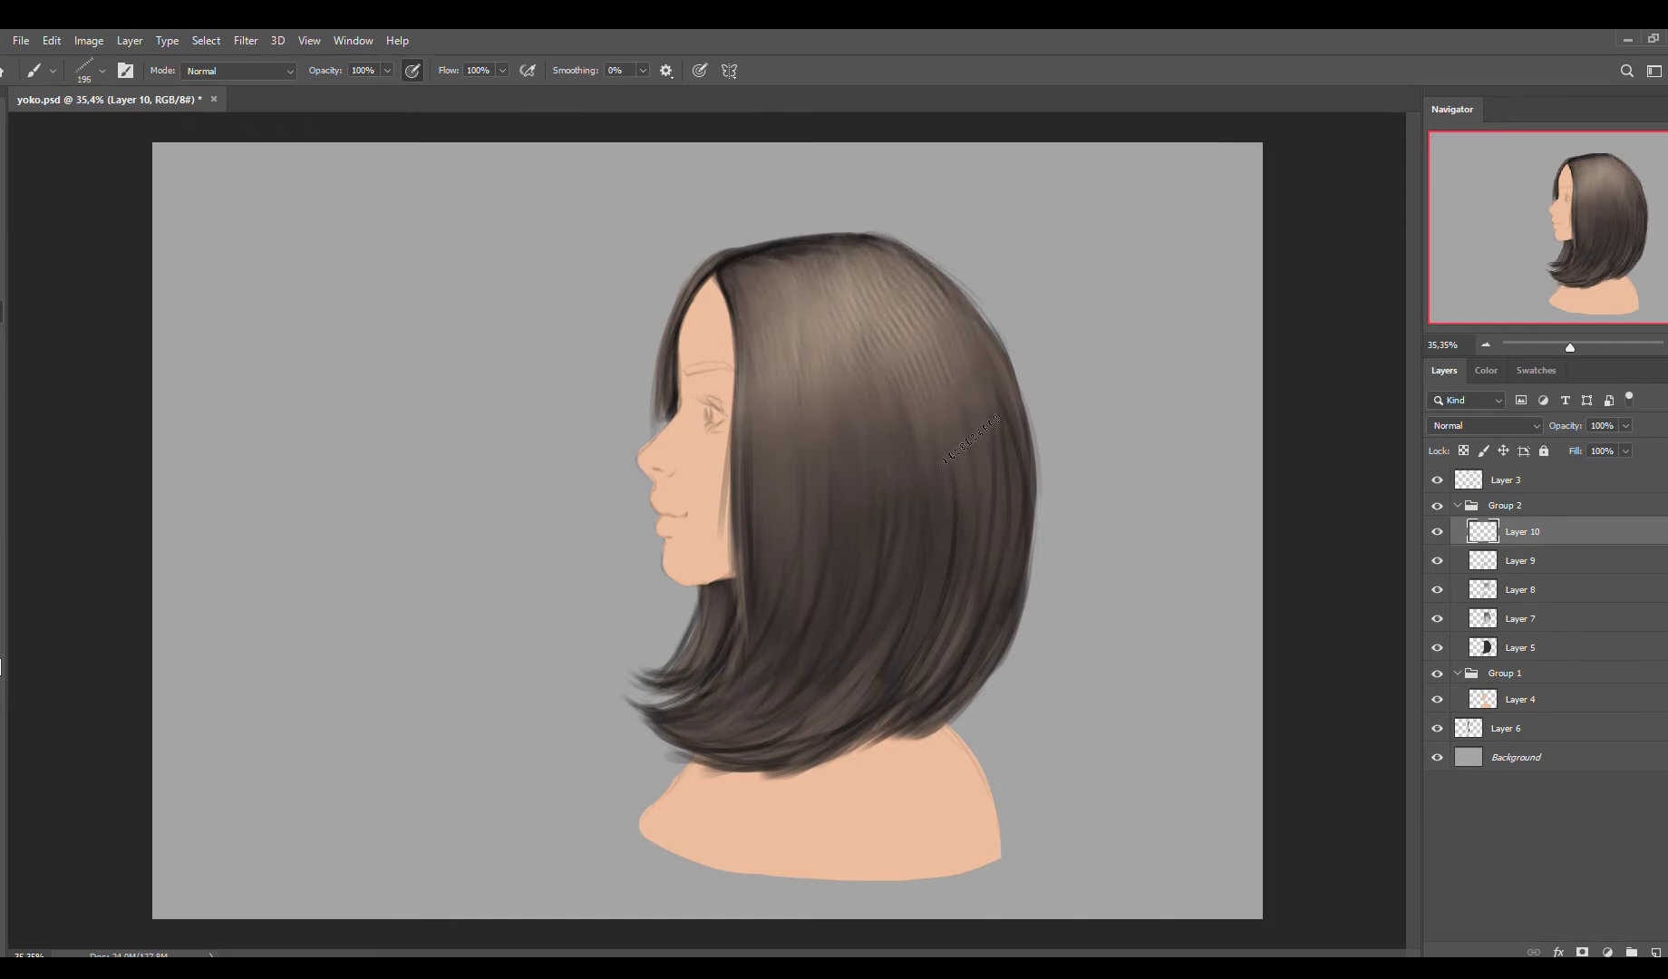
key(ctrl+z)
key(ctrl+shift+z)
key(ctrl+z)
- Add a layer above Layer 10, paint a band of light strand highlights across the crown and lower the layer's fill to 42%
click(1653, 950)
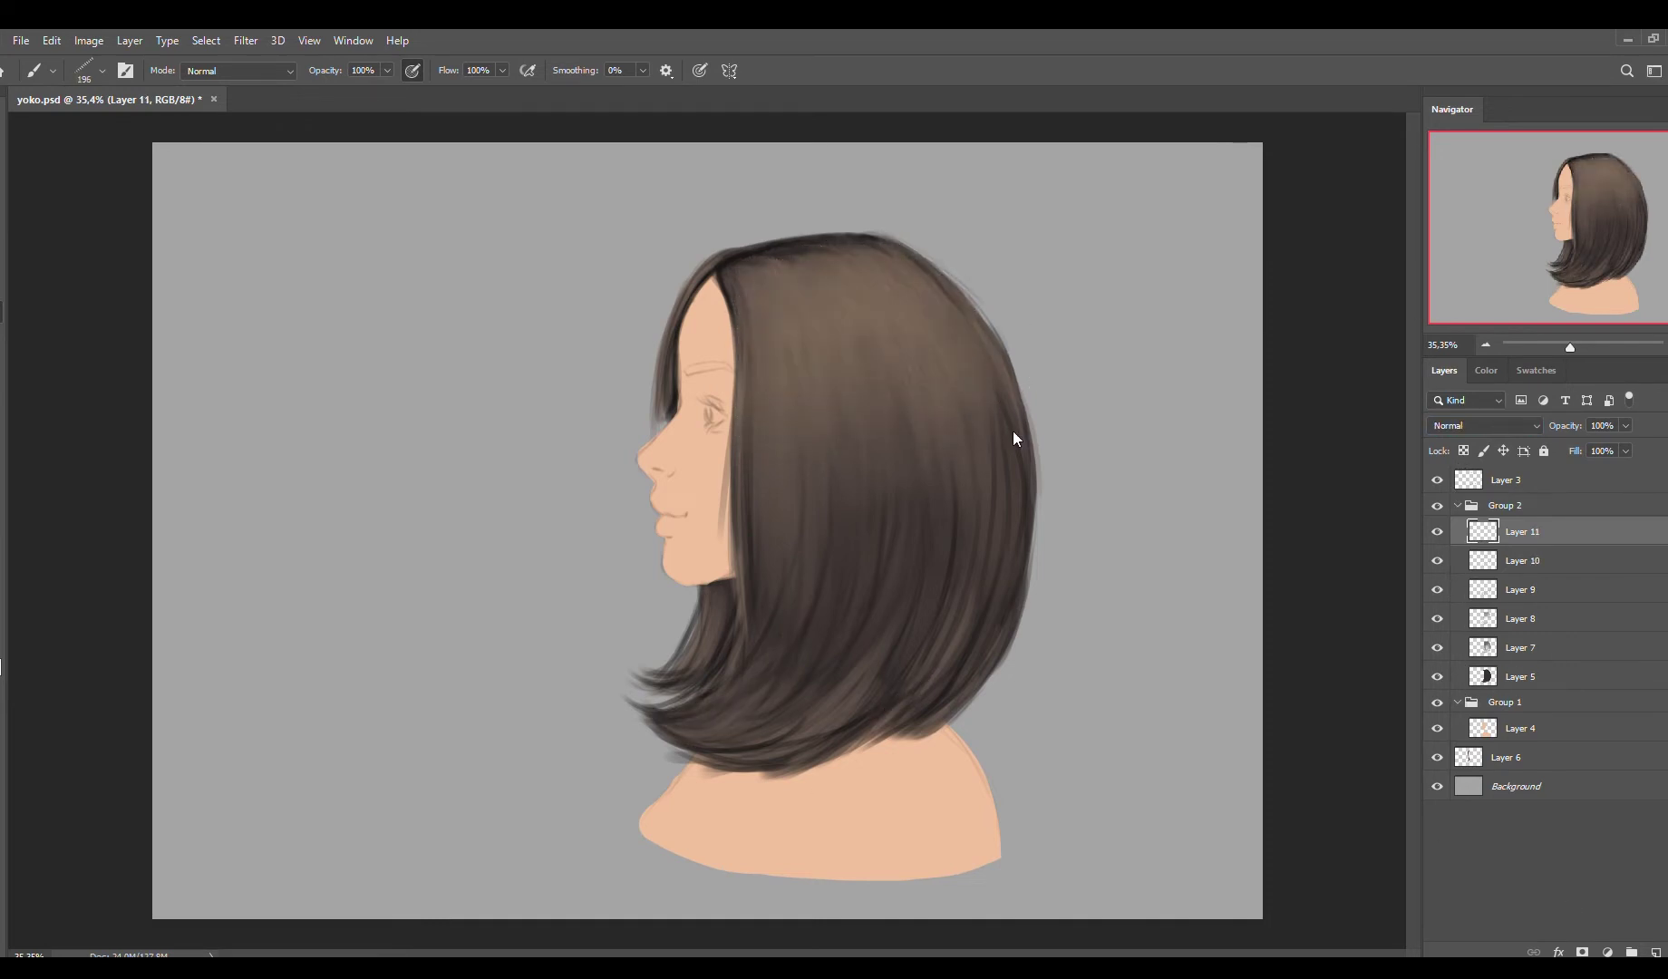
drag(761, 380, 960, 258)
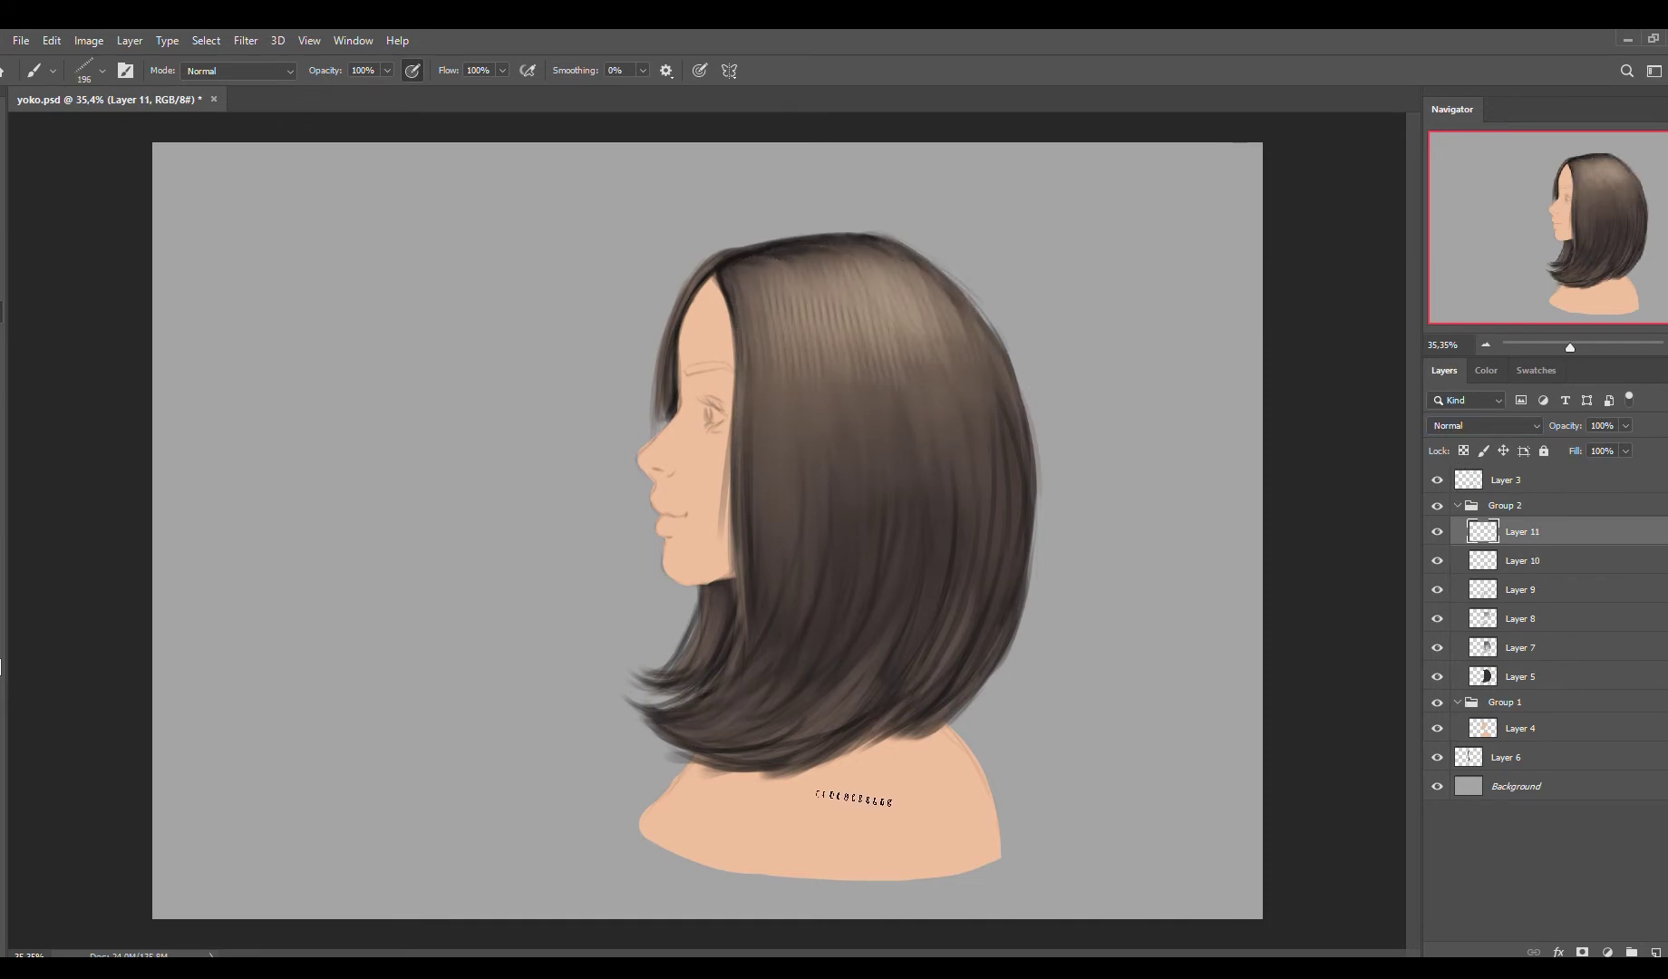
drag(1625, 451, 1577, 468)
- Paint light streaks into the lower hair on Layer 11 with the strand brush reduced to about 55 px
key(bracketleft)
key(bracketleft)
key(bracketleft)
key(bracketleft)
key(bracketleft)
key(bracketleft)
key(bracketleft)
key(bracketleft)
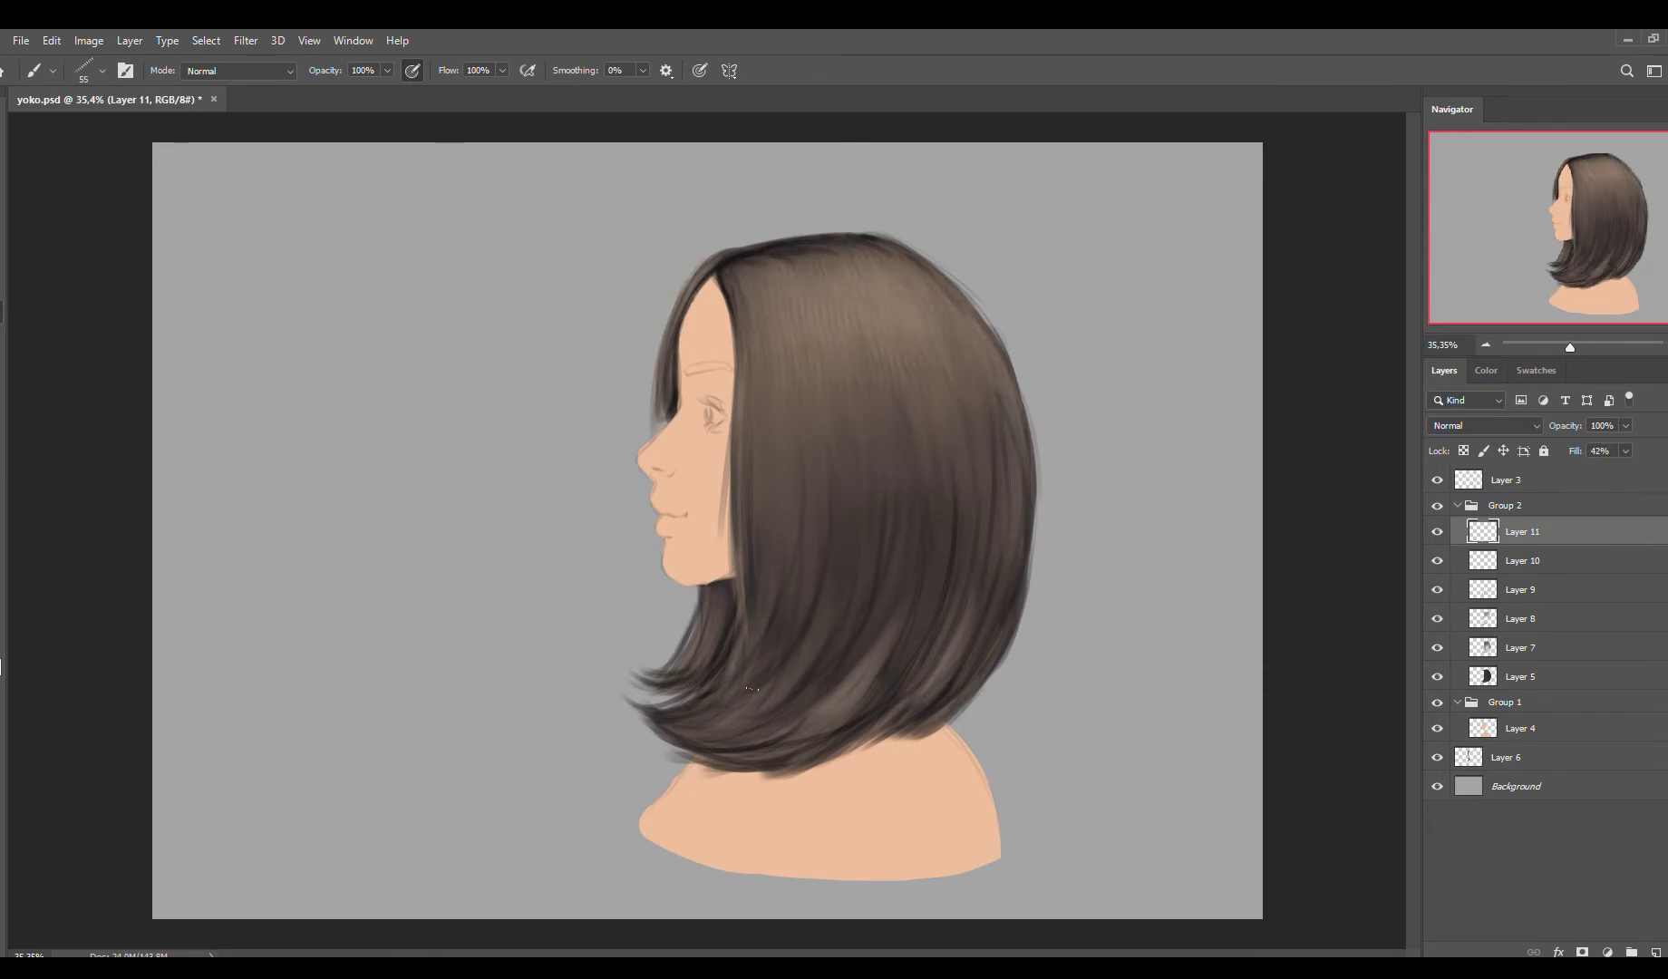
- Add a layer above Layer 11 and paint thin strands beside the forehead and neck with a brush of about 7 px
key(ctrl+shift+alt+n)
key(F6)
key(F6)
key(bracketleft)
key(bracketleft)
key(bracketleft)
key(bracketleft)
key(bracketleft)
key(bracketleft)
key(bracketleft)
key(bracketleft)
key(bracketleft)
key(bracketleft)
key(bracketleft)
key(bracketleft)
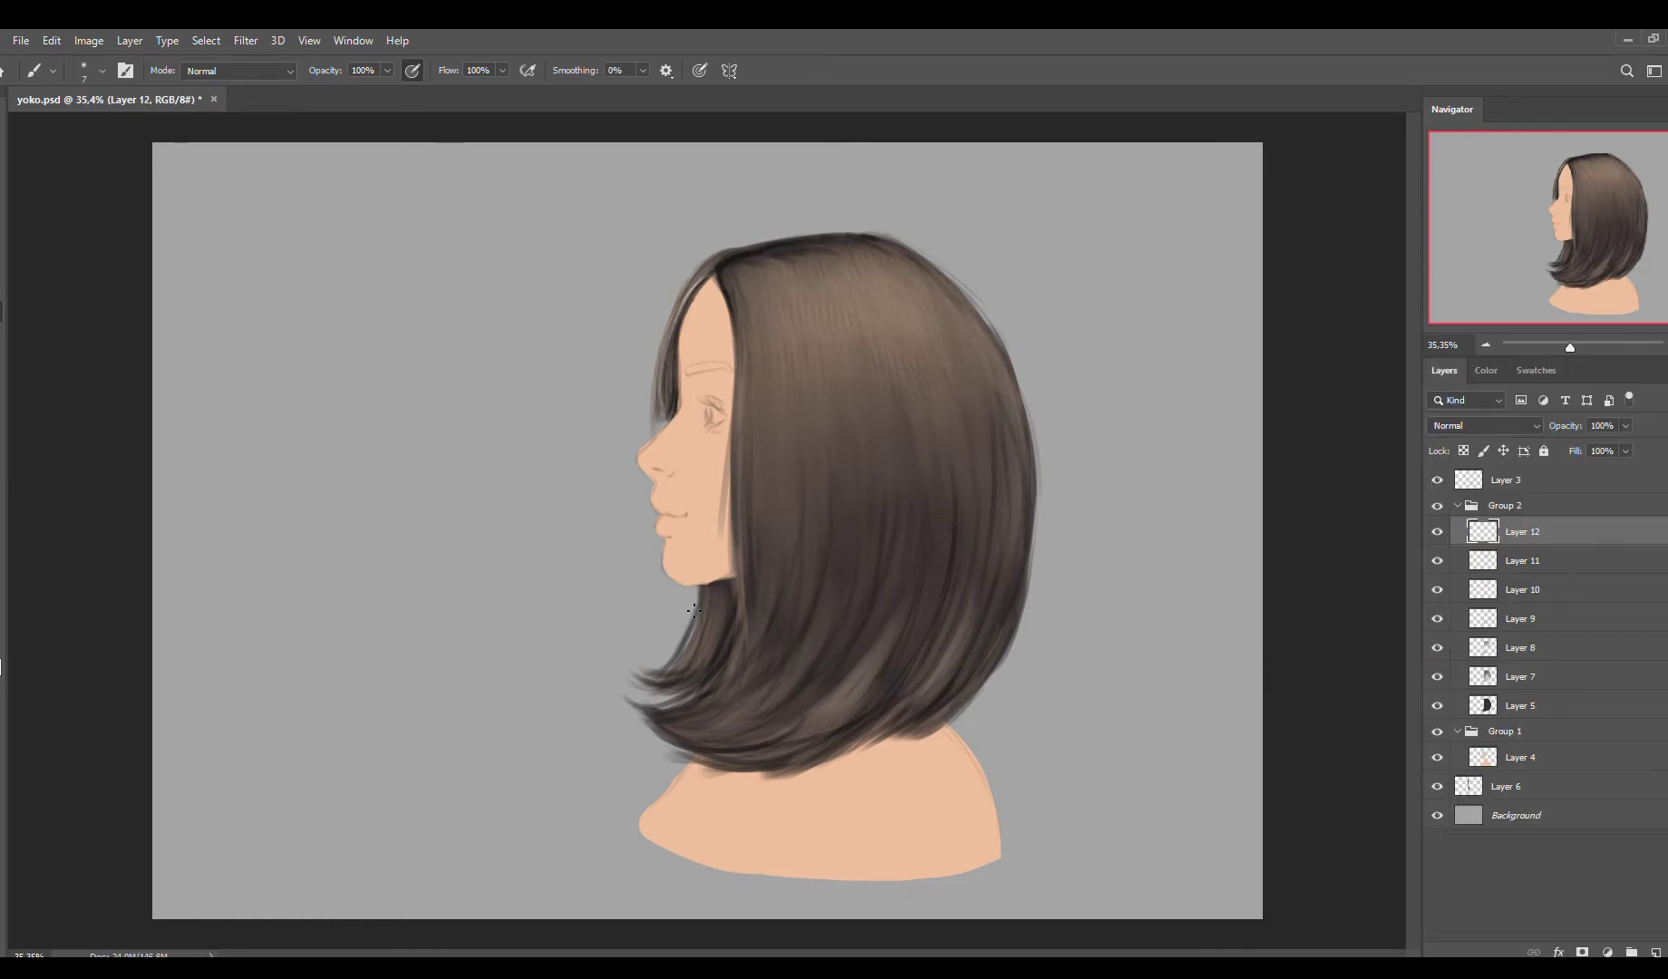
- Hide the Layer 3 sketch and paint loose strands along the forehead, cheek and hair outline with a brush of about 12 px
key(bracketright)
key(bracketright)
key(bracketright)
key(bracketright)
key(bracketright)
key(bracketright)
key(bracketright)
key(bracketright)
key(bracketright)
key(bracketright)
key(bracketright)
mouse_move(739, 544)
mouse_down()
mouse_move(736, 317)
mouse_move(662, 390)
mouse_up()
click(1436, 479)
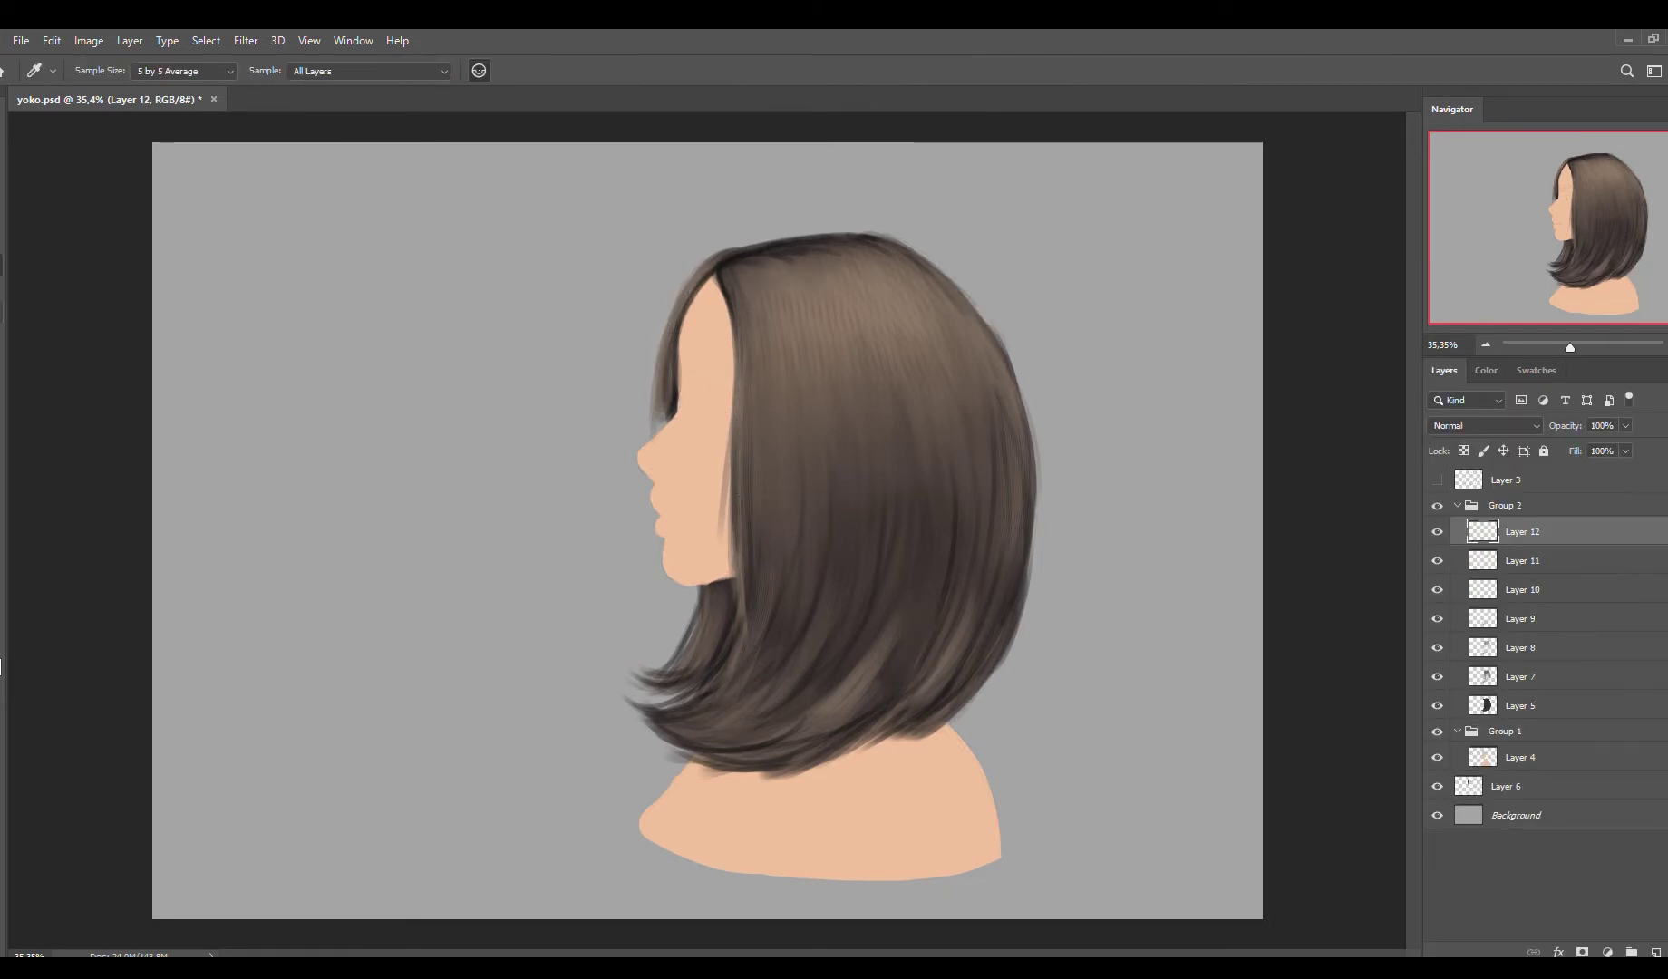
drag(698, 270, 648, 407)
drag(732, 371, 721, 575)
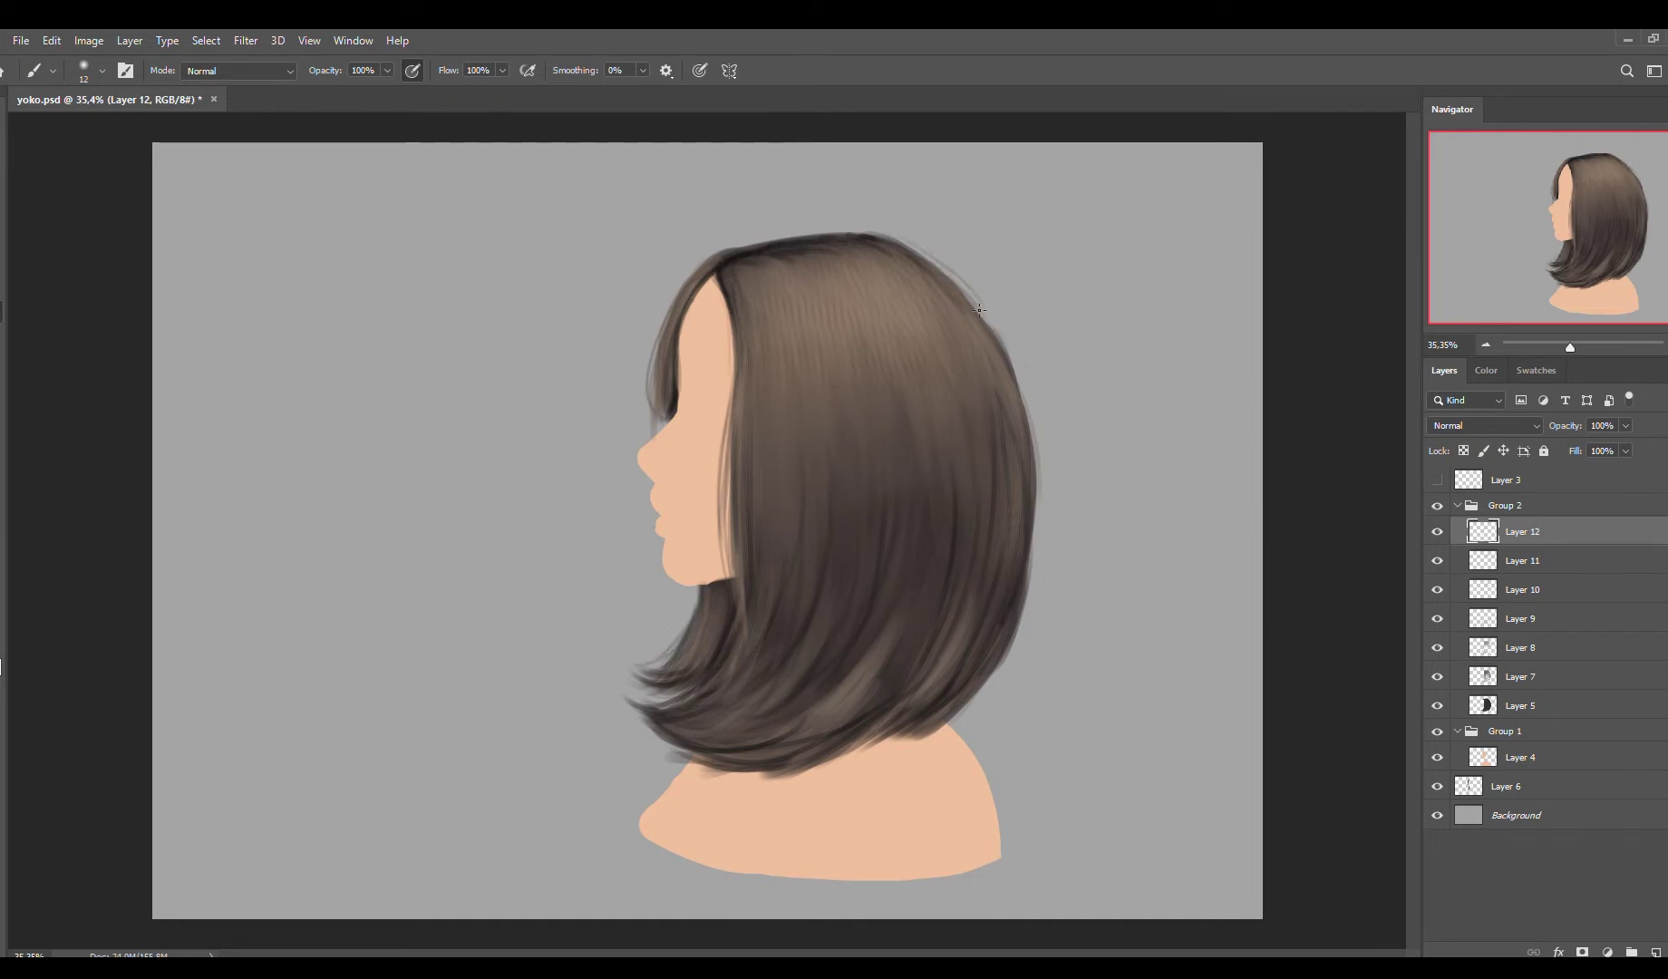
- Add a layer above Layer 12 and paint fine light strands over the crown and loose tips with the 12 px brush
click(1485, 370)
click(1443, 369)
key(ctrl+shift+alt+n)
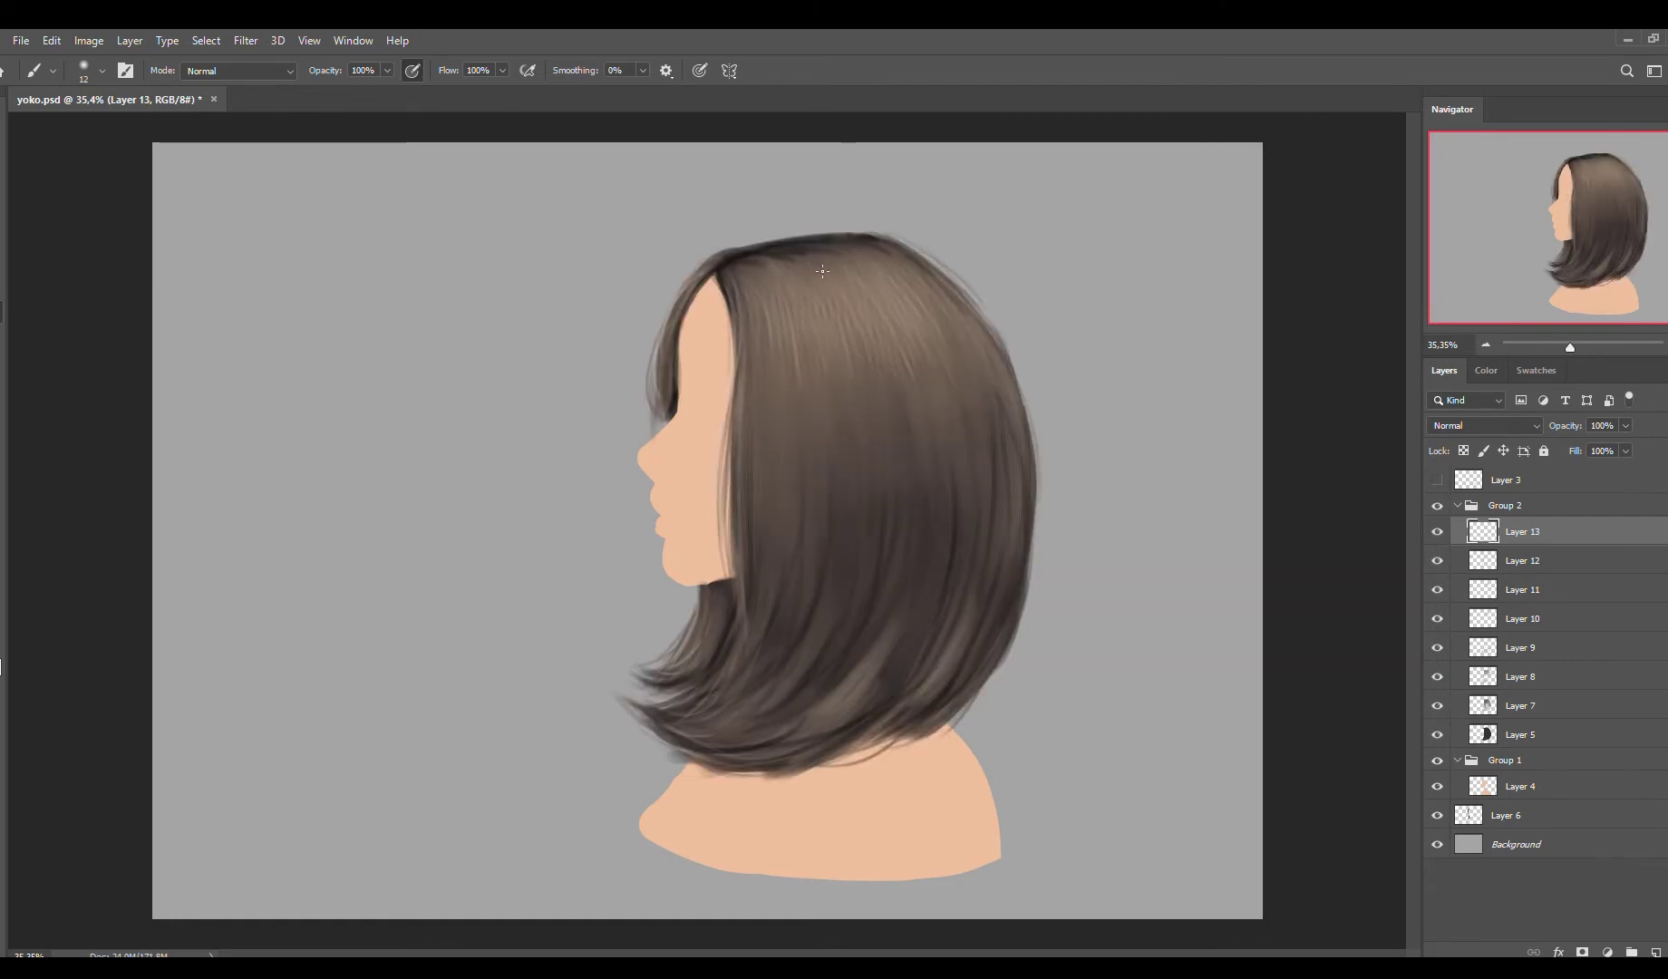
- Collapse Group 2, create a new group with an empty layer beneath it, and undo the trial strokes on the eye
click(1457, 505)
key(ctrl+shift+alt+n)
scroll(701, 379, up, 5)
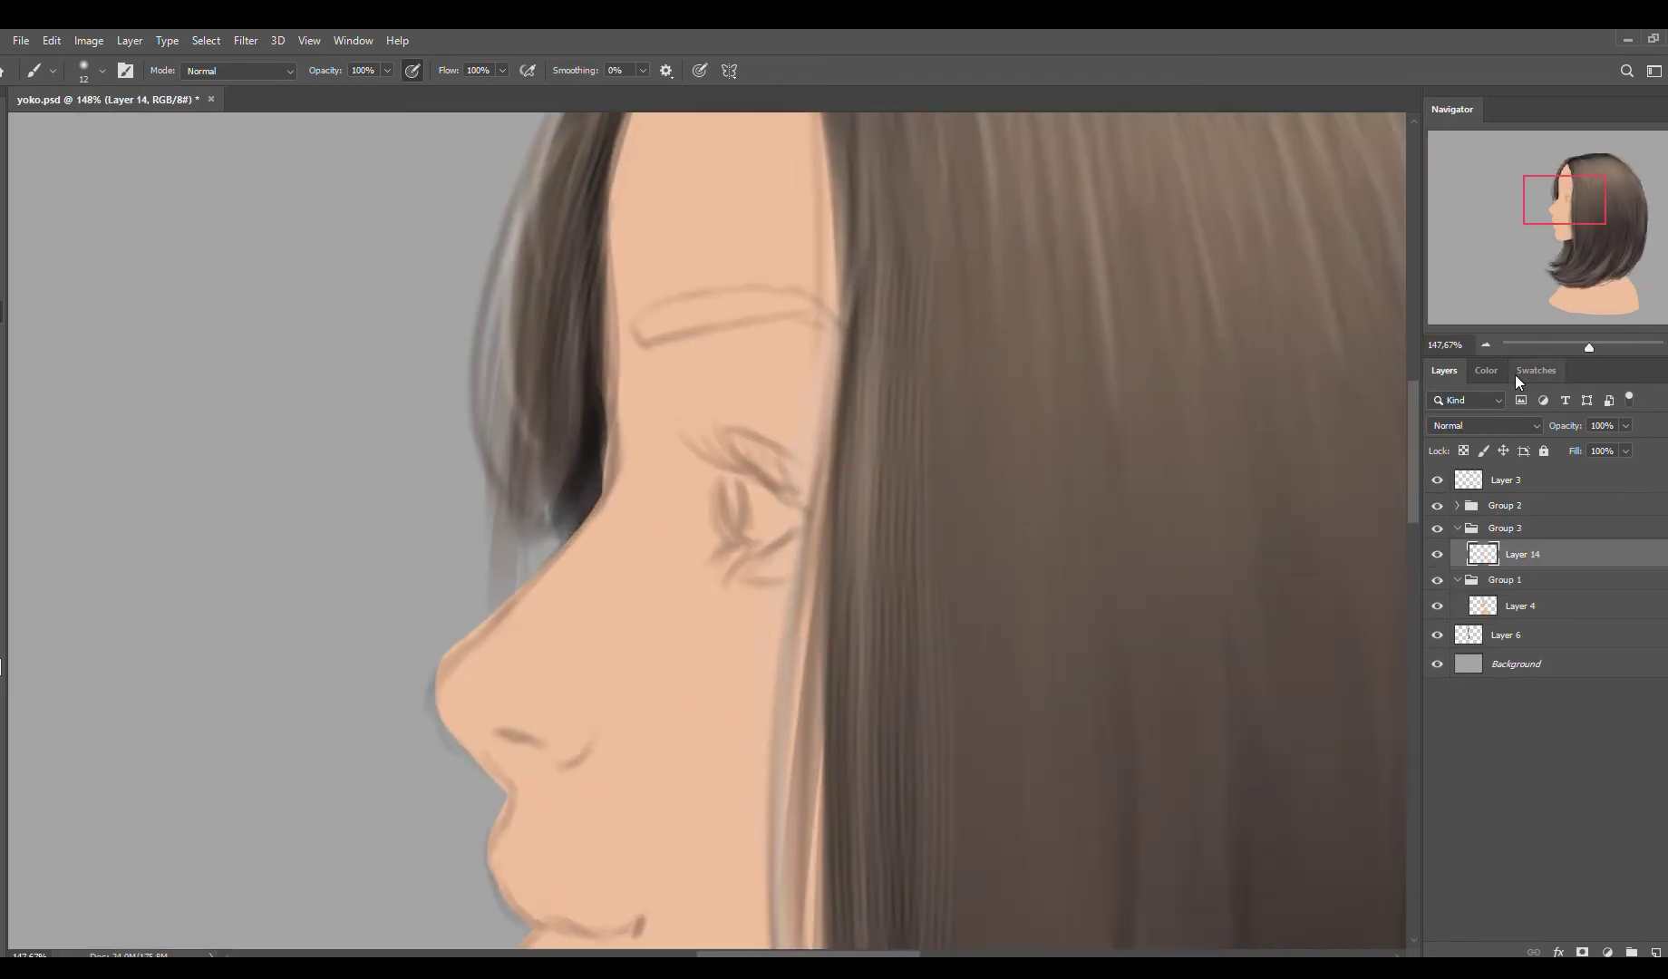
click(1536, 370)
mouse_move(736, 512)
mouse_down()
mouse_move(729, 471)
mouse_move(786, 535)
mouse_up()
key(ctrl+z)
key(ctrl+z)
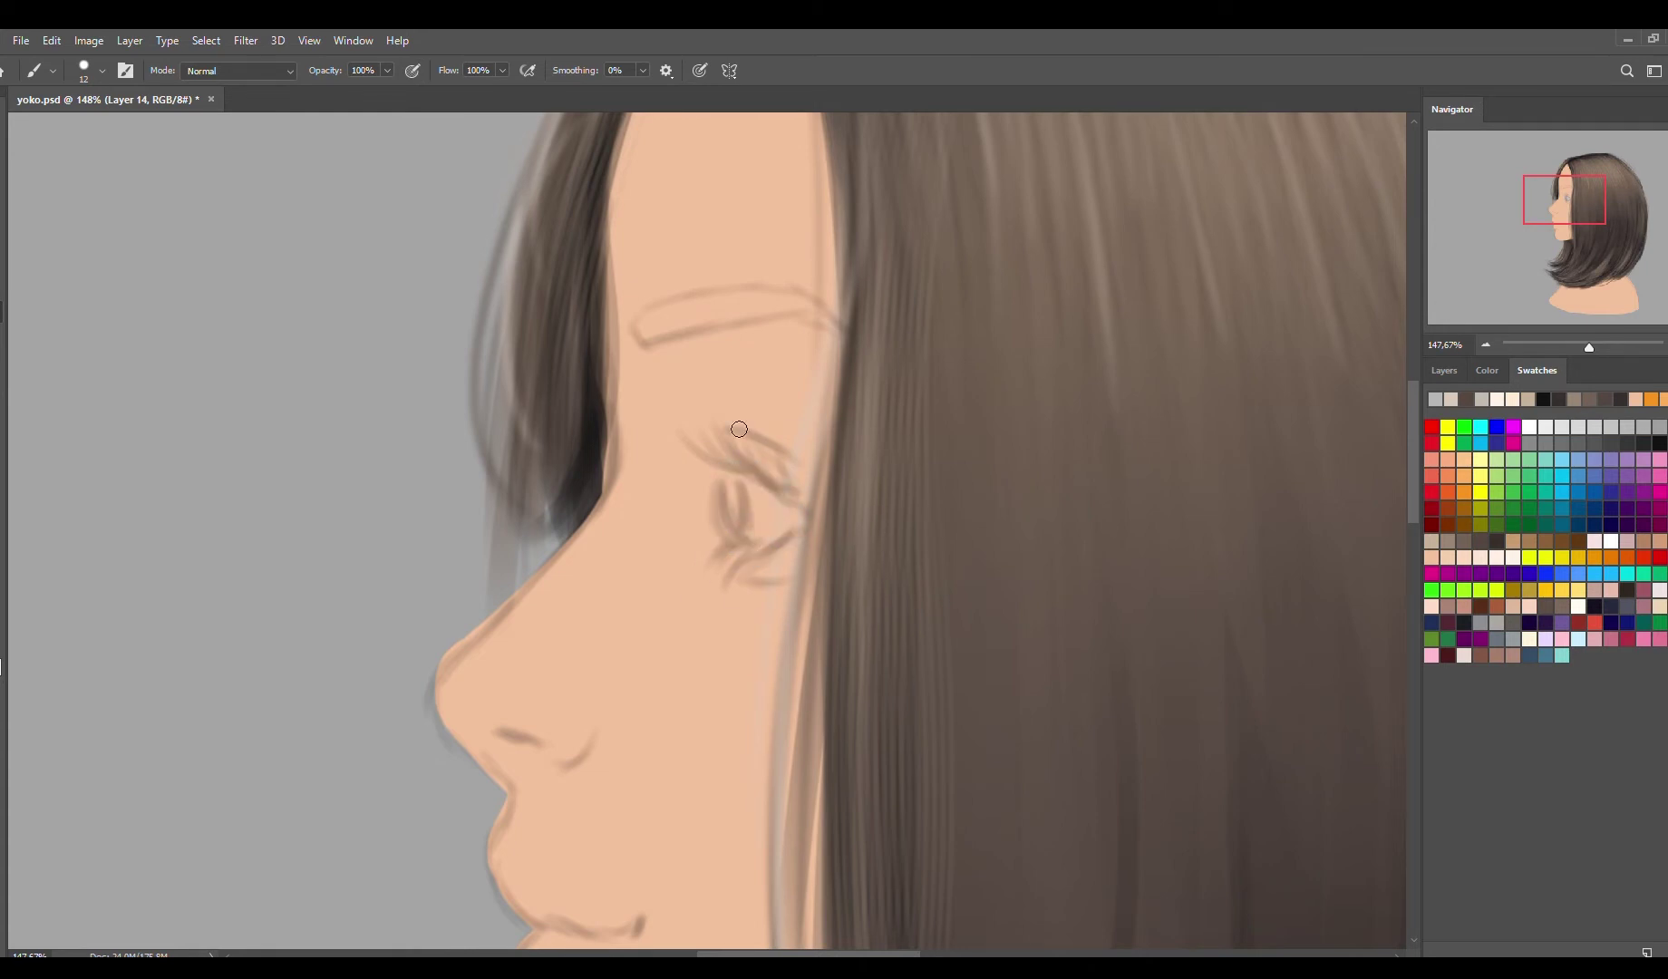
- Paint the eyeball light grey over the sketched eye on Layer 14 and select the painted shape
drag(711, 454, 735, 544)
key(w)
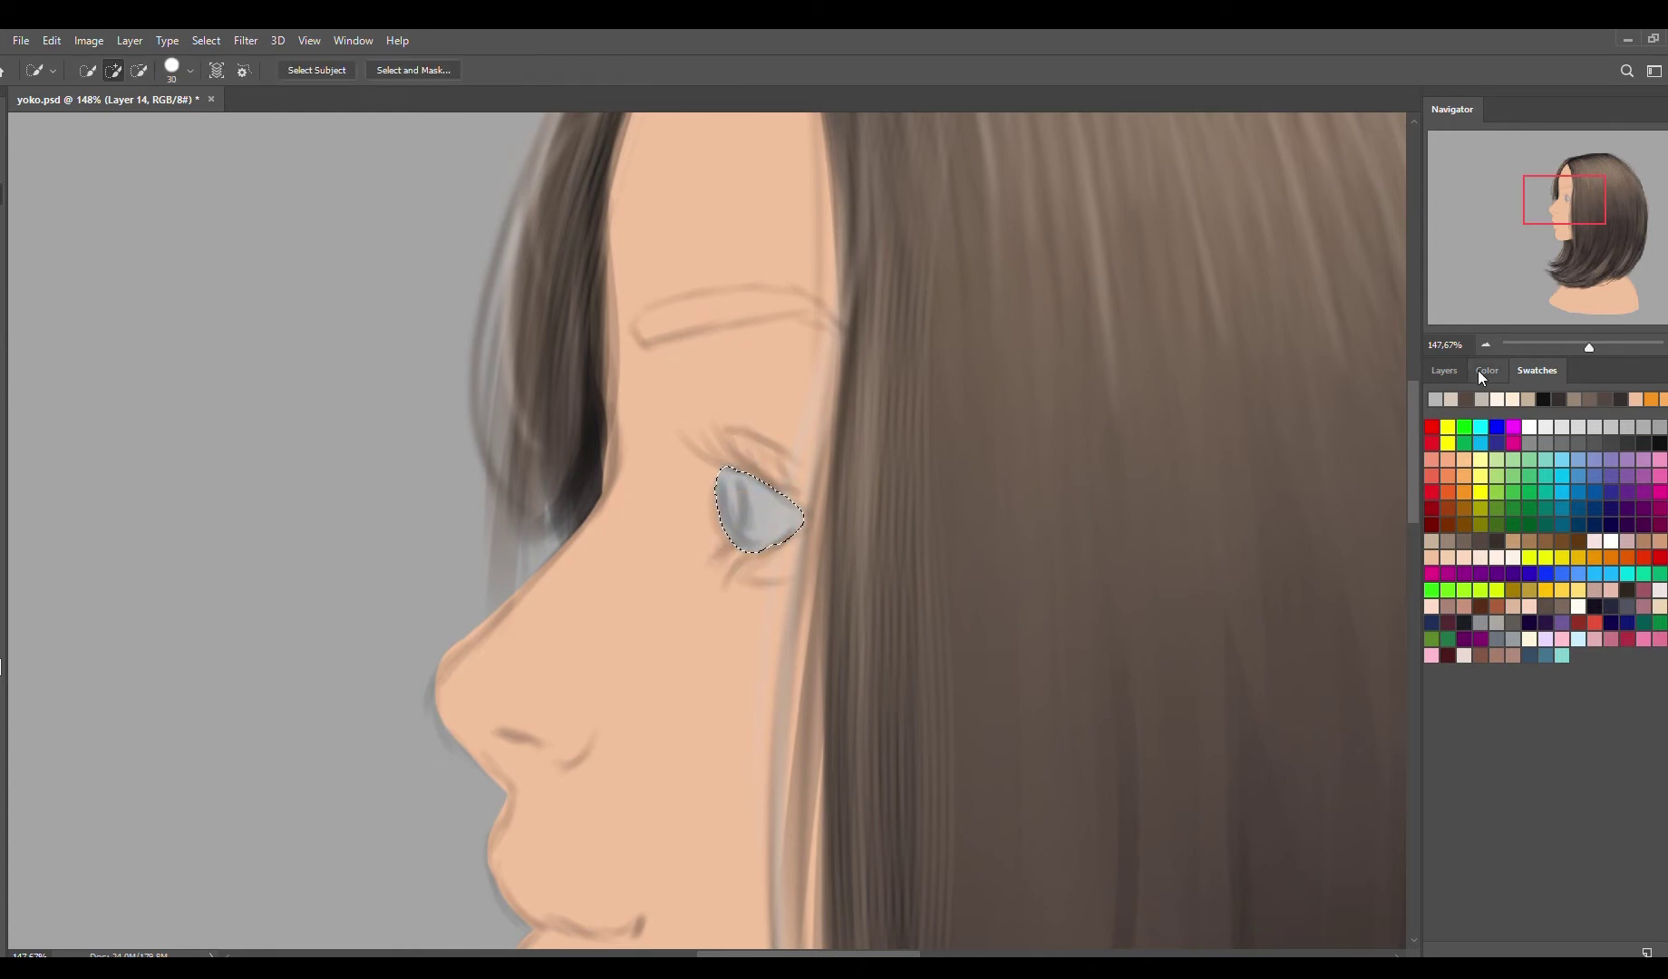
click(1514, 524)
click(1444, 370)
key(b)
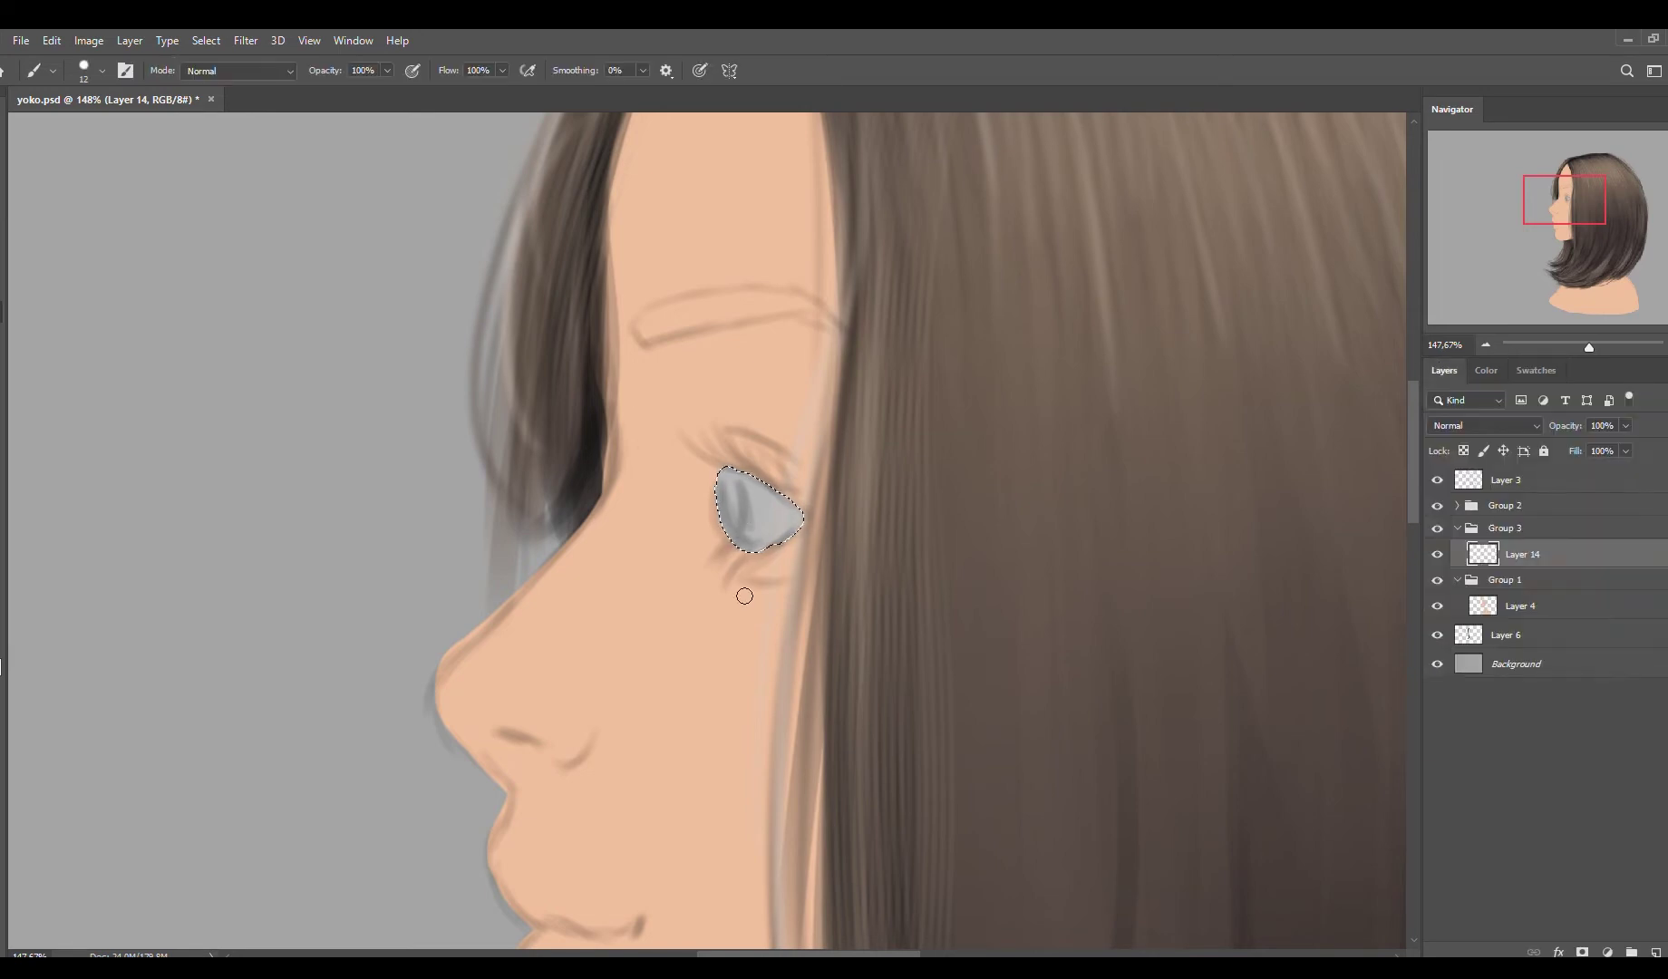
- Add a layer above Layer 14 and paint the iris bright blue inside the eye selection, discarding the trial fills
key(alt+BackSpace)
key(Delete)
key(ctrl+z)
key(ctrl+shift+alt+n)
key(alt+BackSpace)
key(Delete)
click(1536, 370)
key(alt+BackSpace)
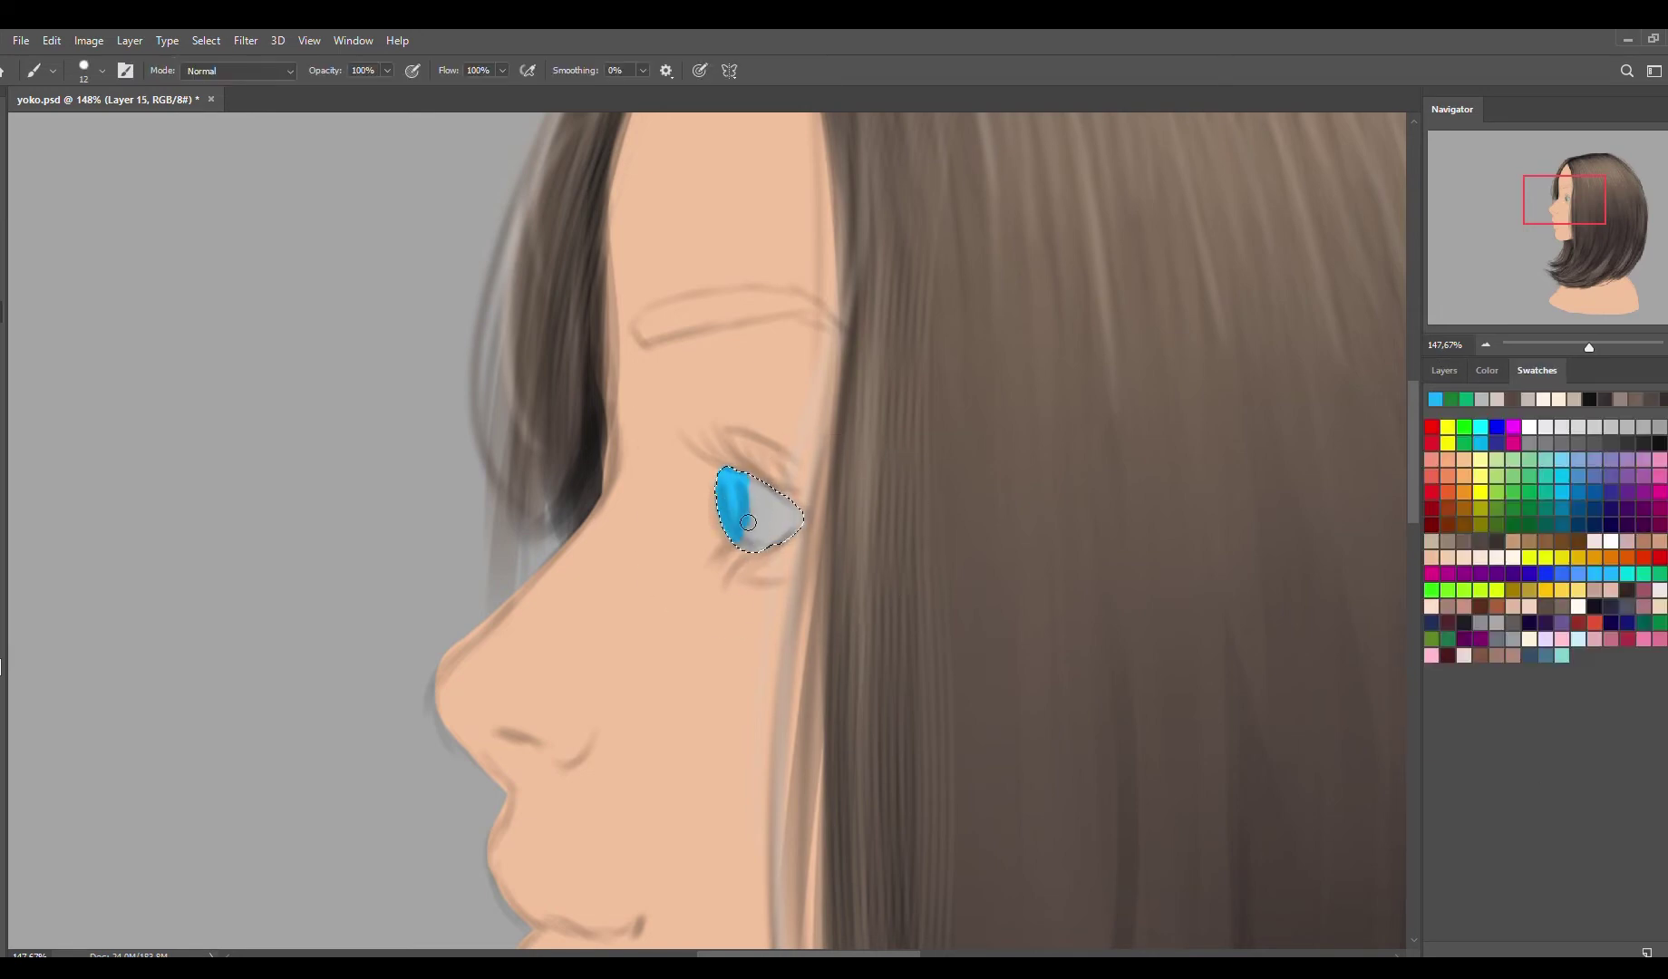
- Shade the selected iris on a new layer with a soft brush in dark blue (H 199, S 70, B 50)
key(ctrl+shift+alt+n)
click(1487, 370)
key(period)
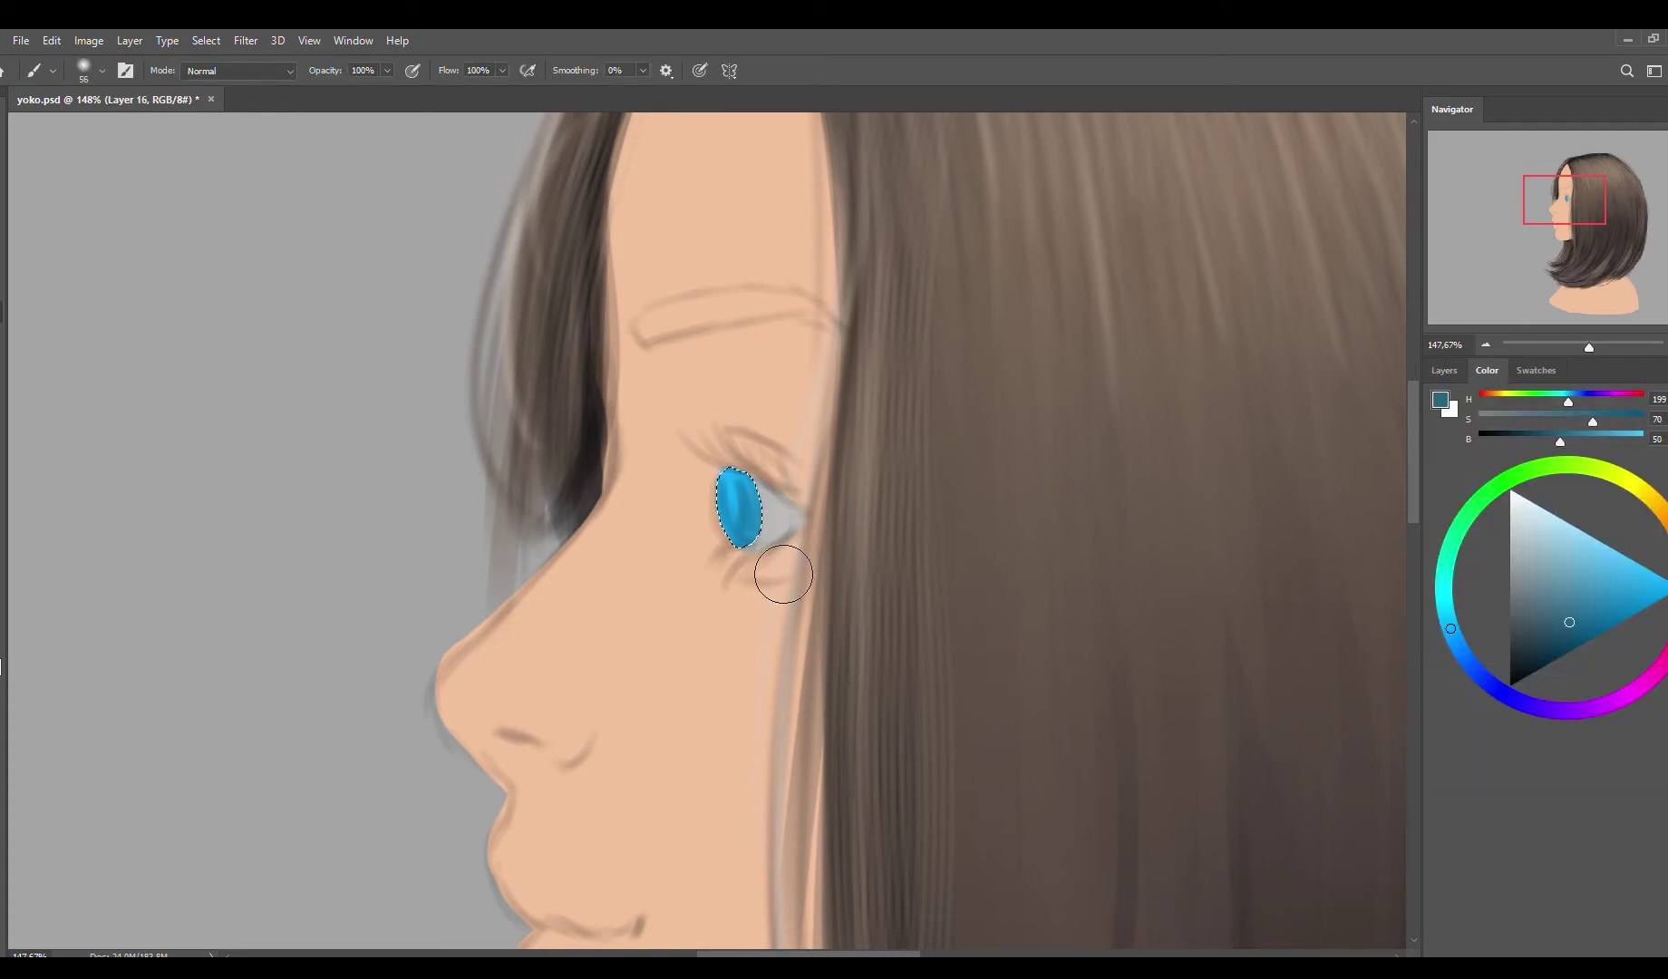
- Add a layer above Layer 16 and paint a black pupil and teal glow in the iris, checking it without the Layer 3 sketch
key(ctrl+shift+alt+n)
click(1444, 370)
click(1437, 479)
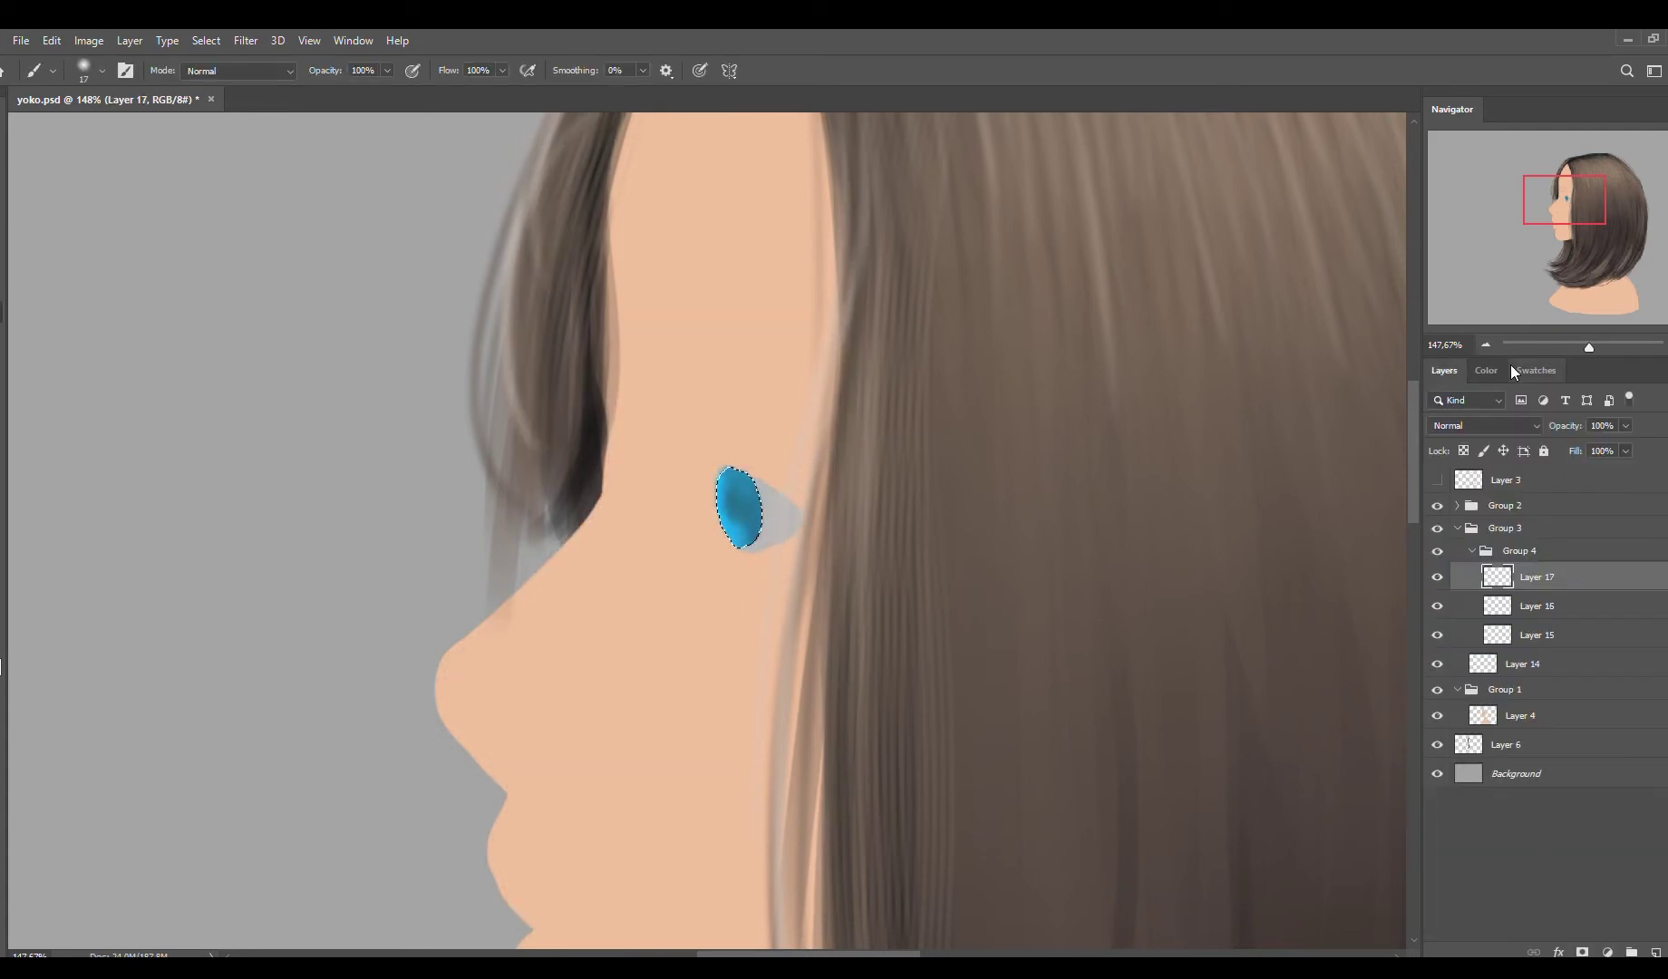
click(1535, 370)
click(1443, 370)
key(period)
mouse_move(736, 530)
mouse_down()
mouse_move(729, 492)
mouse_move(736, 521)
mouse_up()
click(1437, 479)
key(period)
- Paint small light reflections on the iris using new layers in Group 4 and merge the group into a single layer
key(ctrl+shift+alt+n)
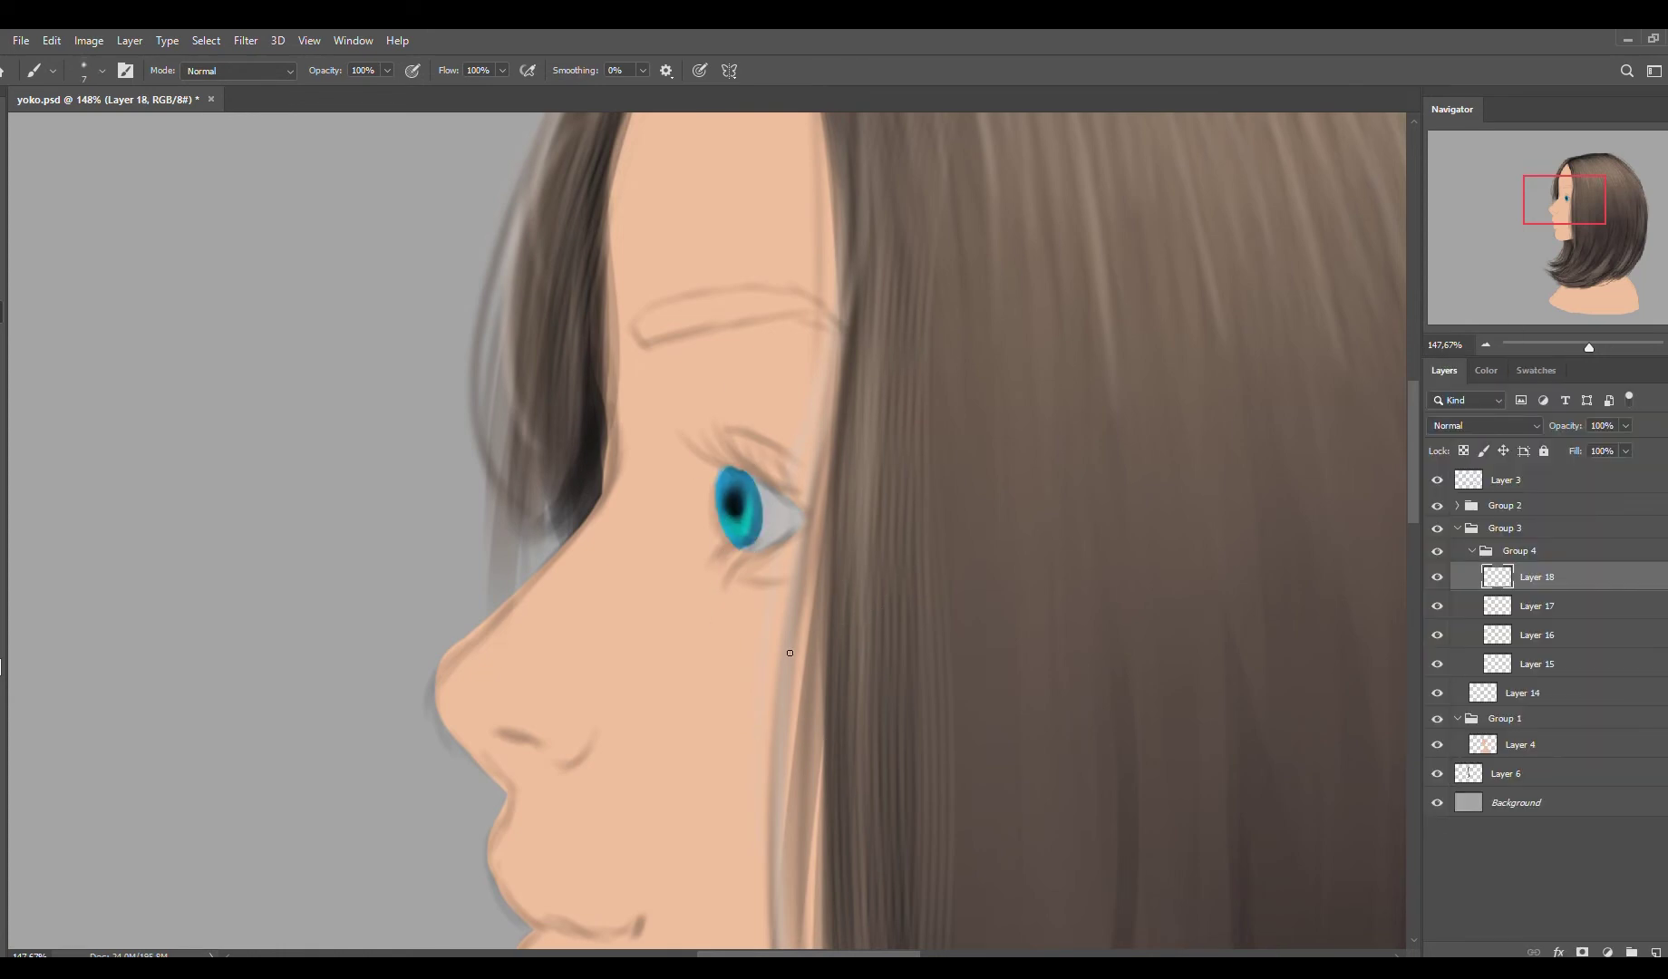
key(ctrl+shift+alt+n)
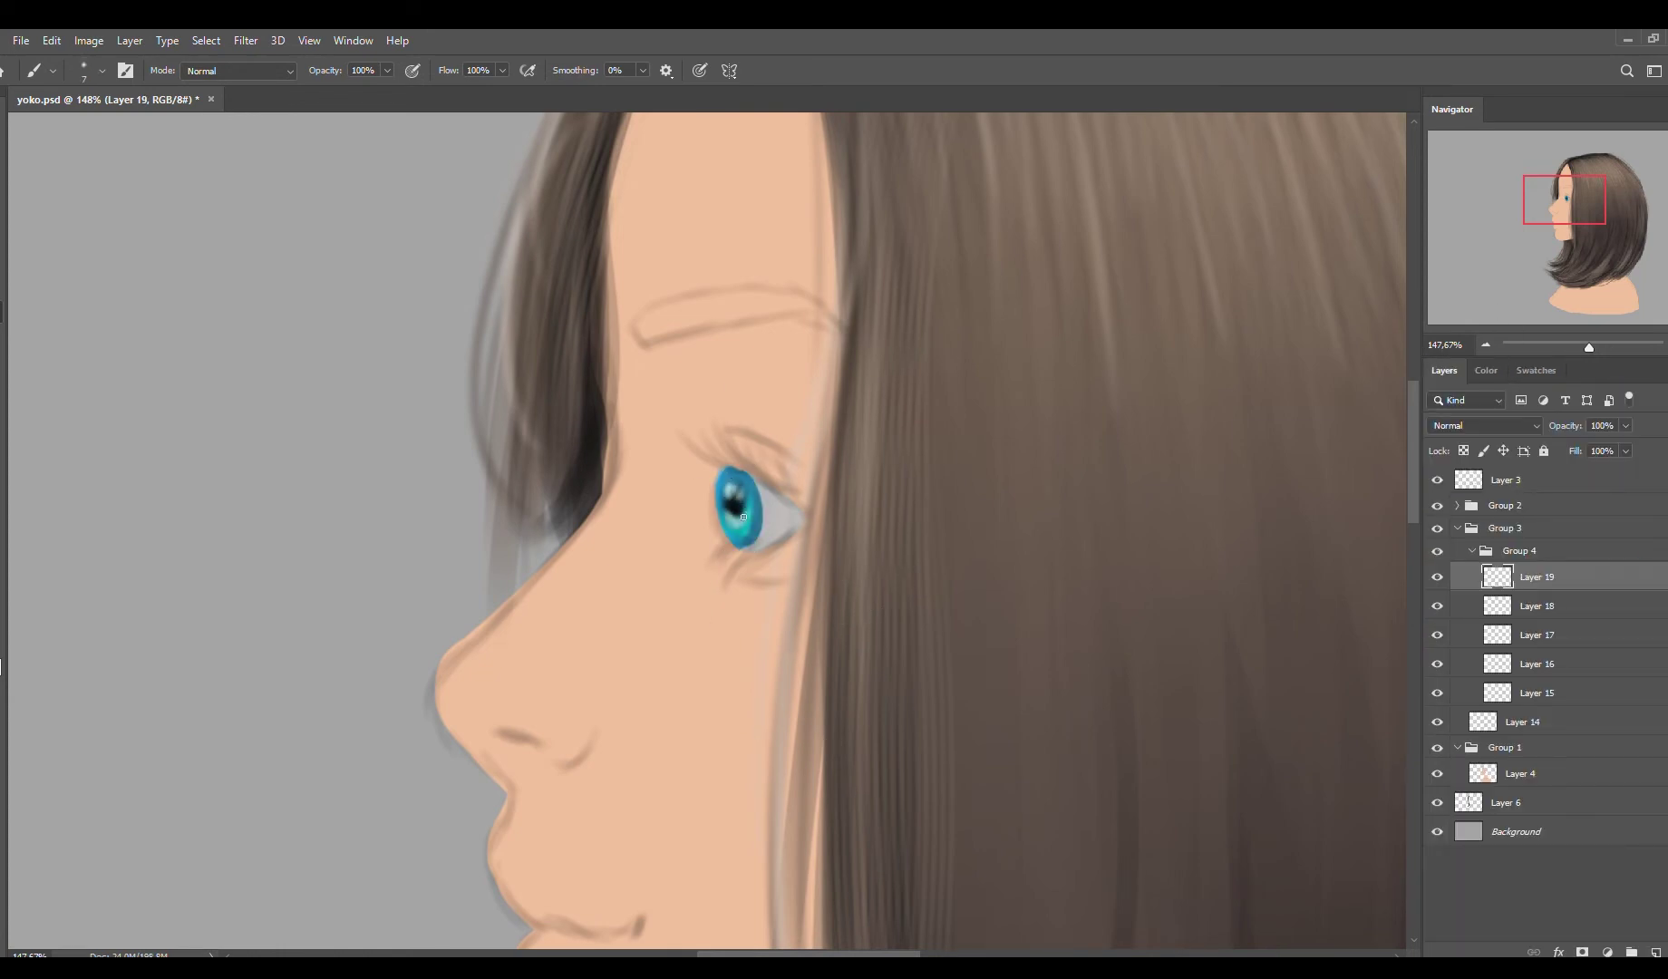
key(ctrl+e)
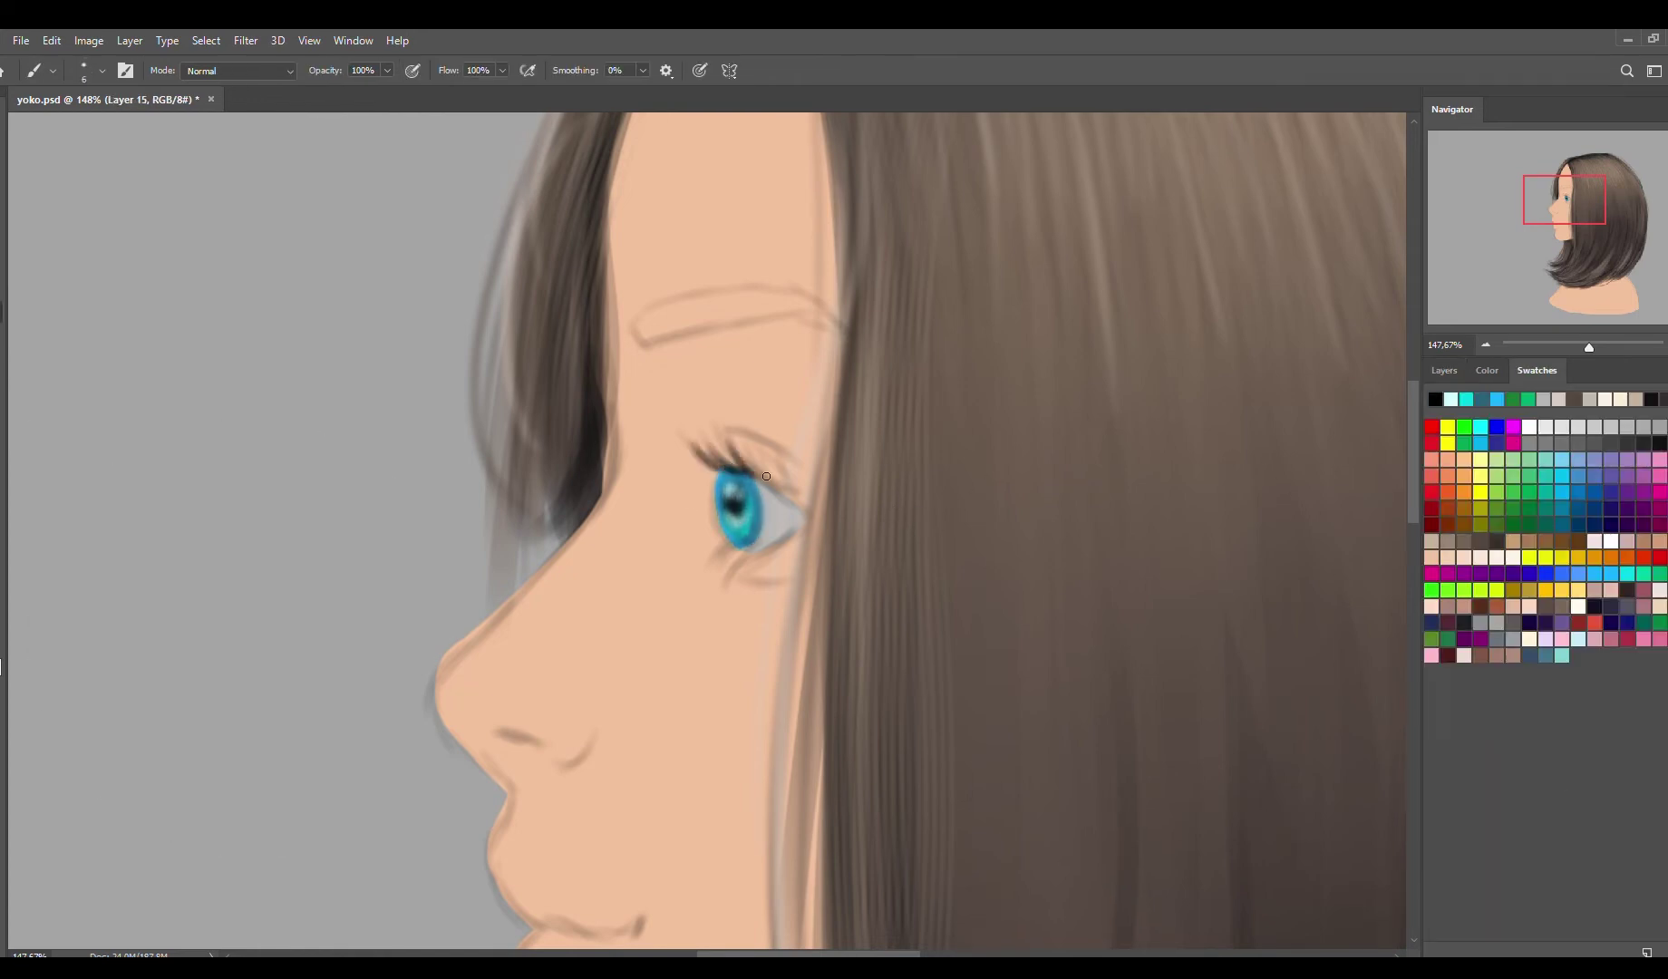
- Draw the black lash lines and the upper and lower eyelashes on Layer 15 with a brush of about 4 px
key(ctrl+z)
key(bracketleft)
key(bracketleft)
drag(765, 476, 781, 493)
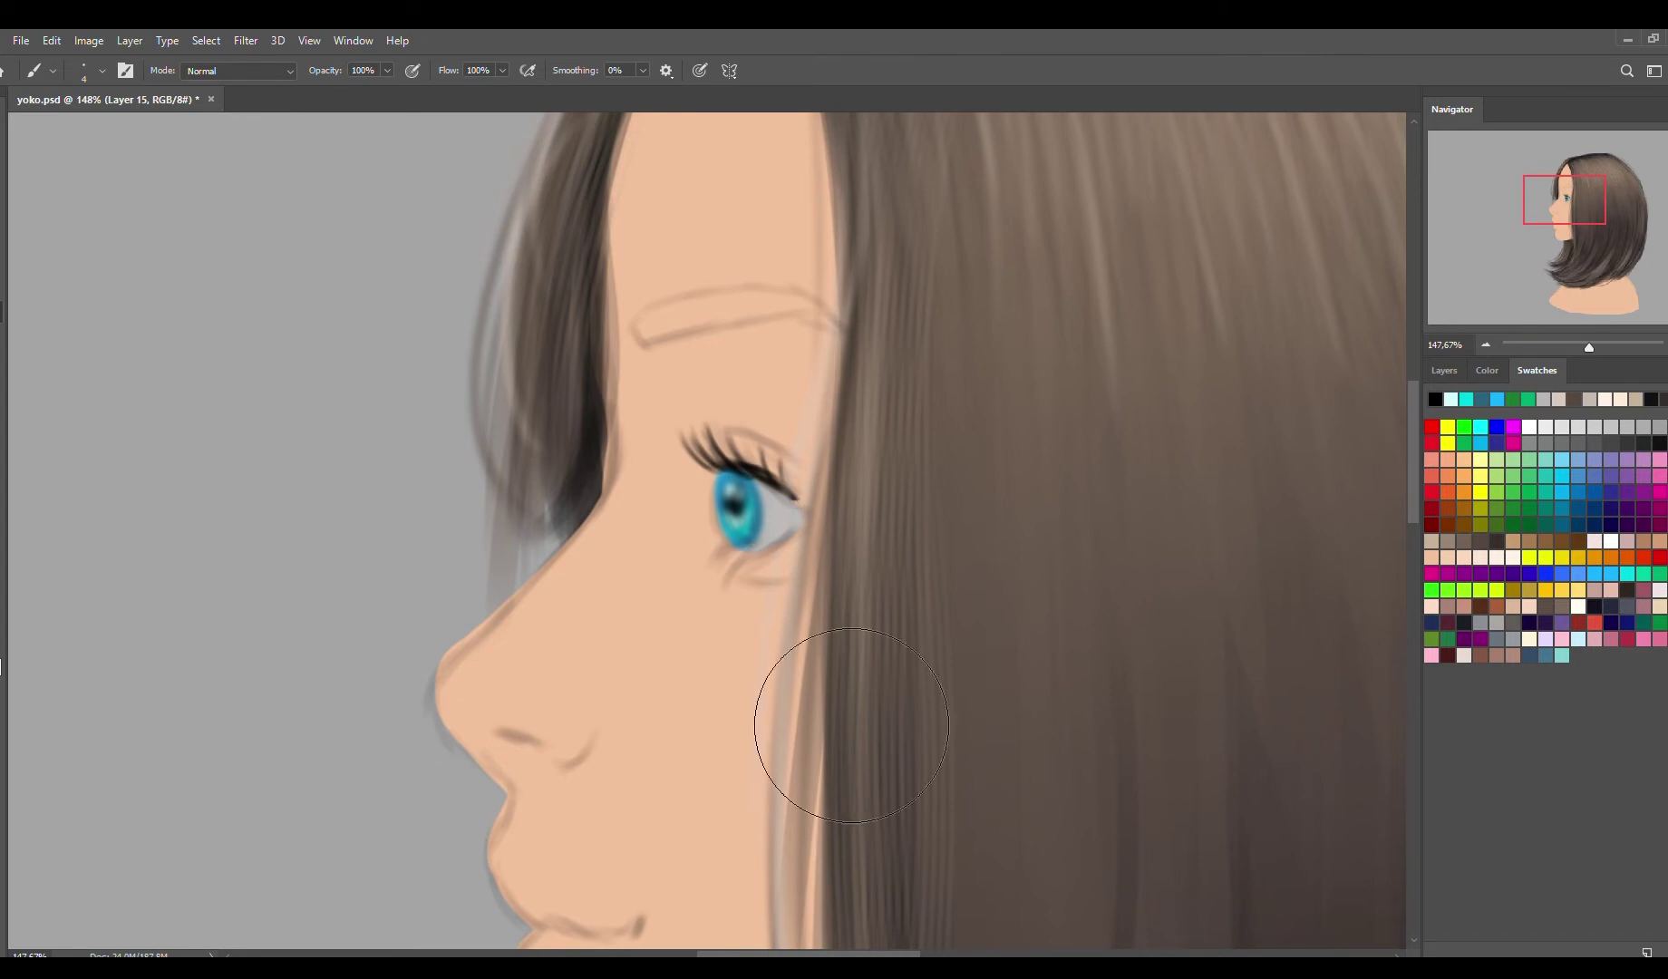
key(ctrl+z)
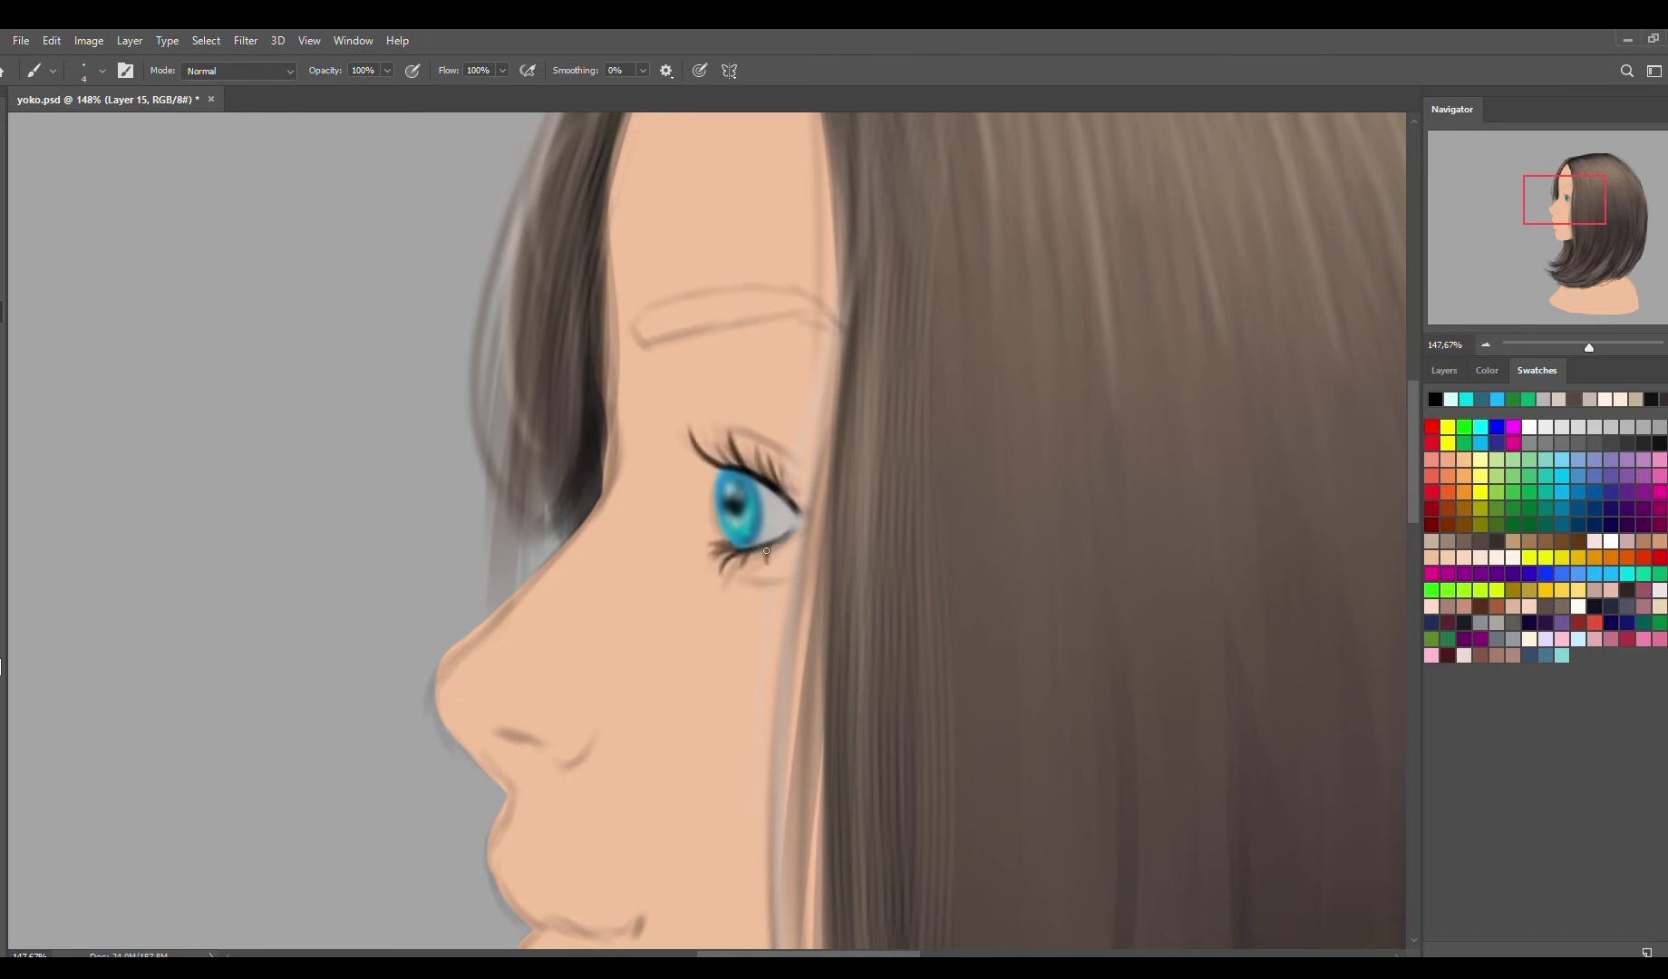
- Add a layer above Layer 15 in Group 3 and trace the nose, nostril and upper-lip profile in dark red-brown
click(1444, 370)
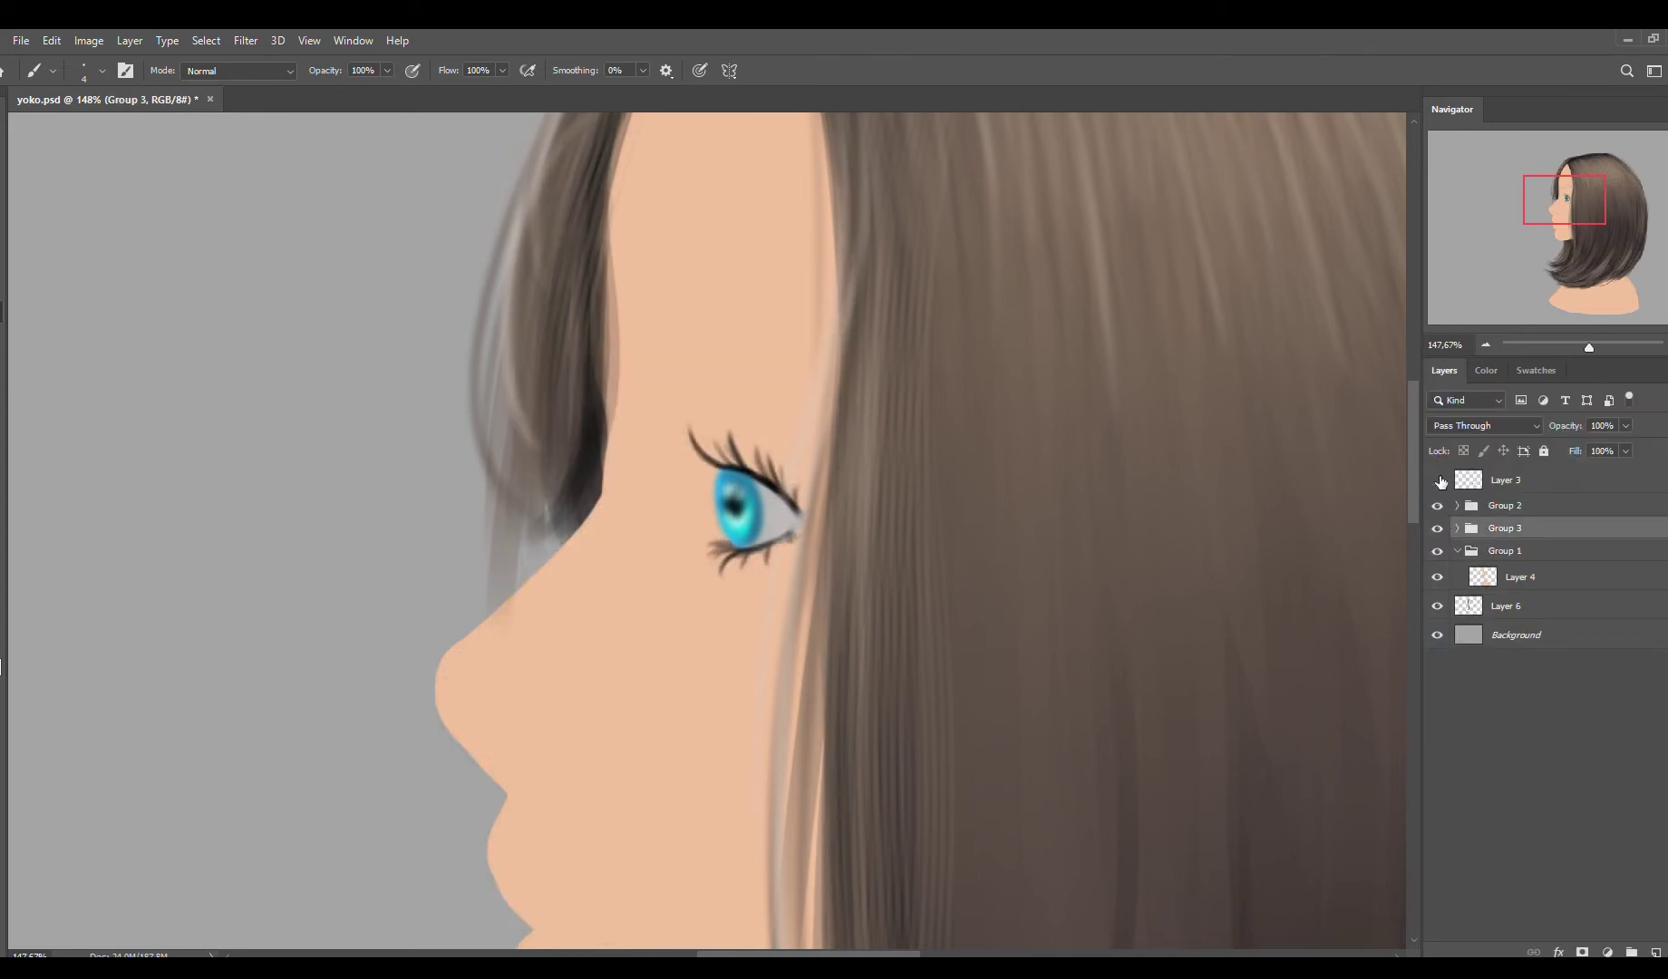
click(1456, 527)
key(ctrl+shift+alt+n)
drag(1414, 450, 1413, 523)
drag(486, 421, 482, 359)
scroll(462, 629, up, 3)
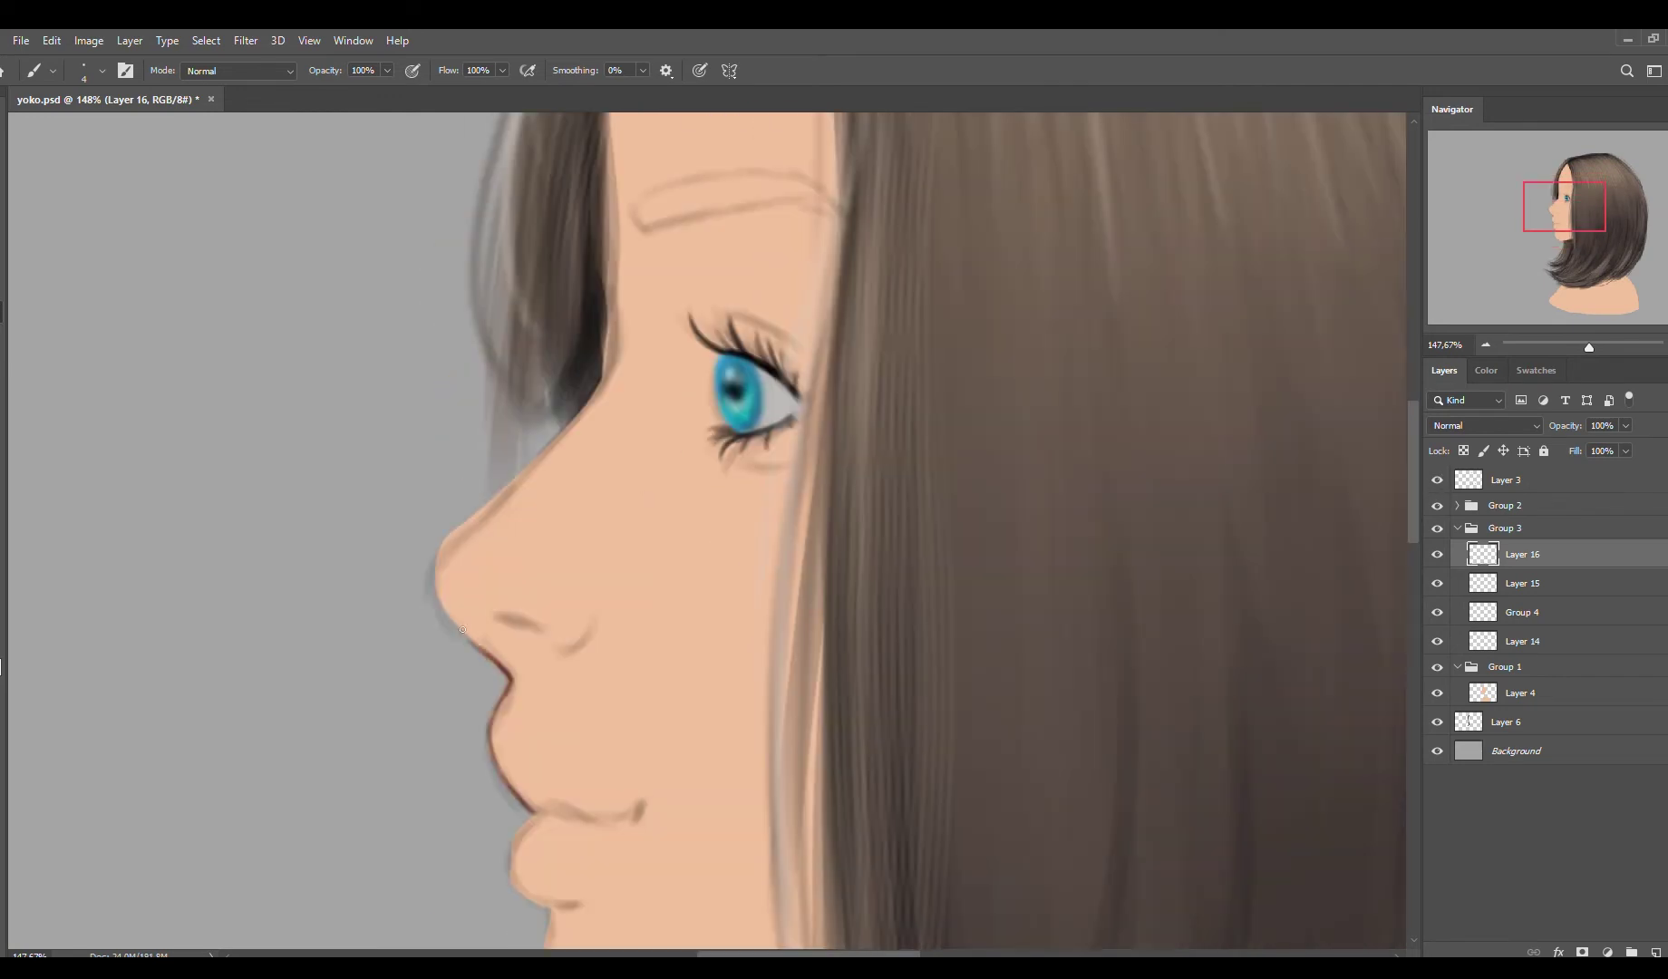
drag(436, 577, 524, 808)
drag(497, 615, 594, 620)
drag(573, 410, 453, 540)
- Trace the profile contour from the nose bridge up along the forehead with a brush of about 7 px
scroll(543, 471, up, 3)
key(bracketleft)
key(bracketleft)
key(bracketleft)
drag(602, 639, 615, 531)
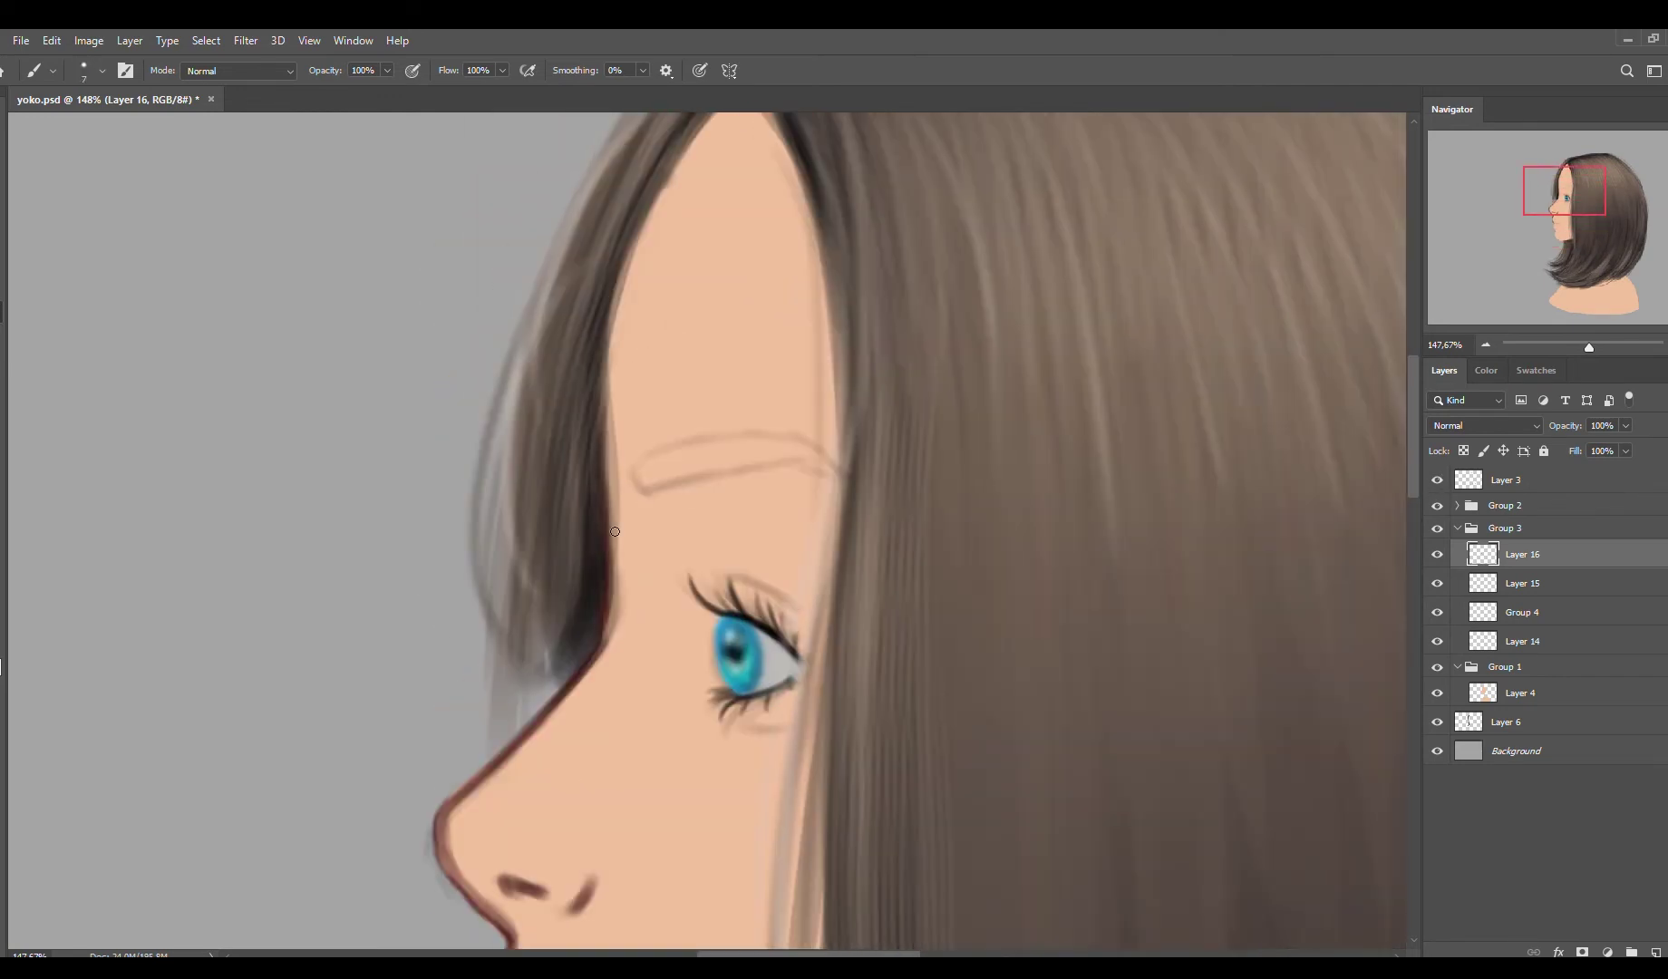
- Trace the lips, mouth corner, chin and jawline on Layer 16 in the same dark red-brown
scroll(1385, 368, down, 4)
mouse_move(502, 299)
mouse_down()
mouse_move(459, 451)
mouse_move(496, 560)
mouse_move(642, 632)
mouse_up()
mouse_move(536, 636)
mouse_down()
mouse_move(584, 721)
mouse_move(607, 915)
mouse_up()
scroll(607, 916, down, 3)
drag(594, 611, 843, 666)
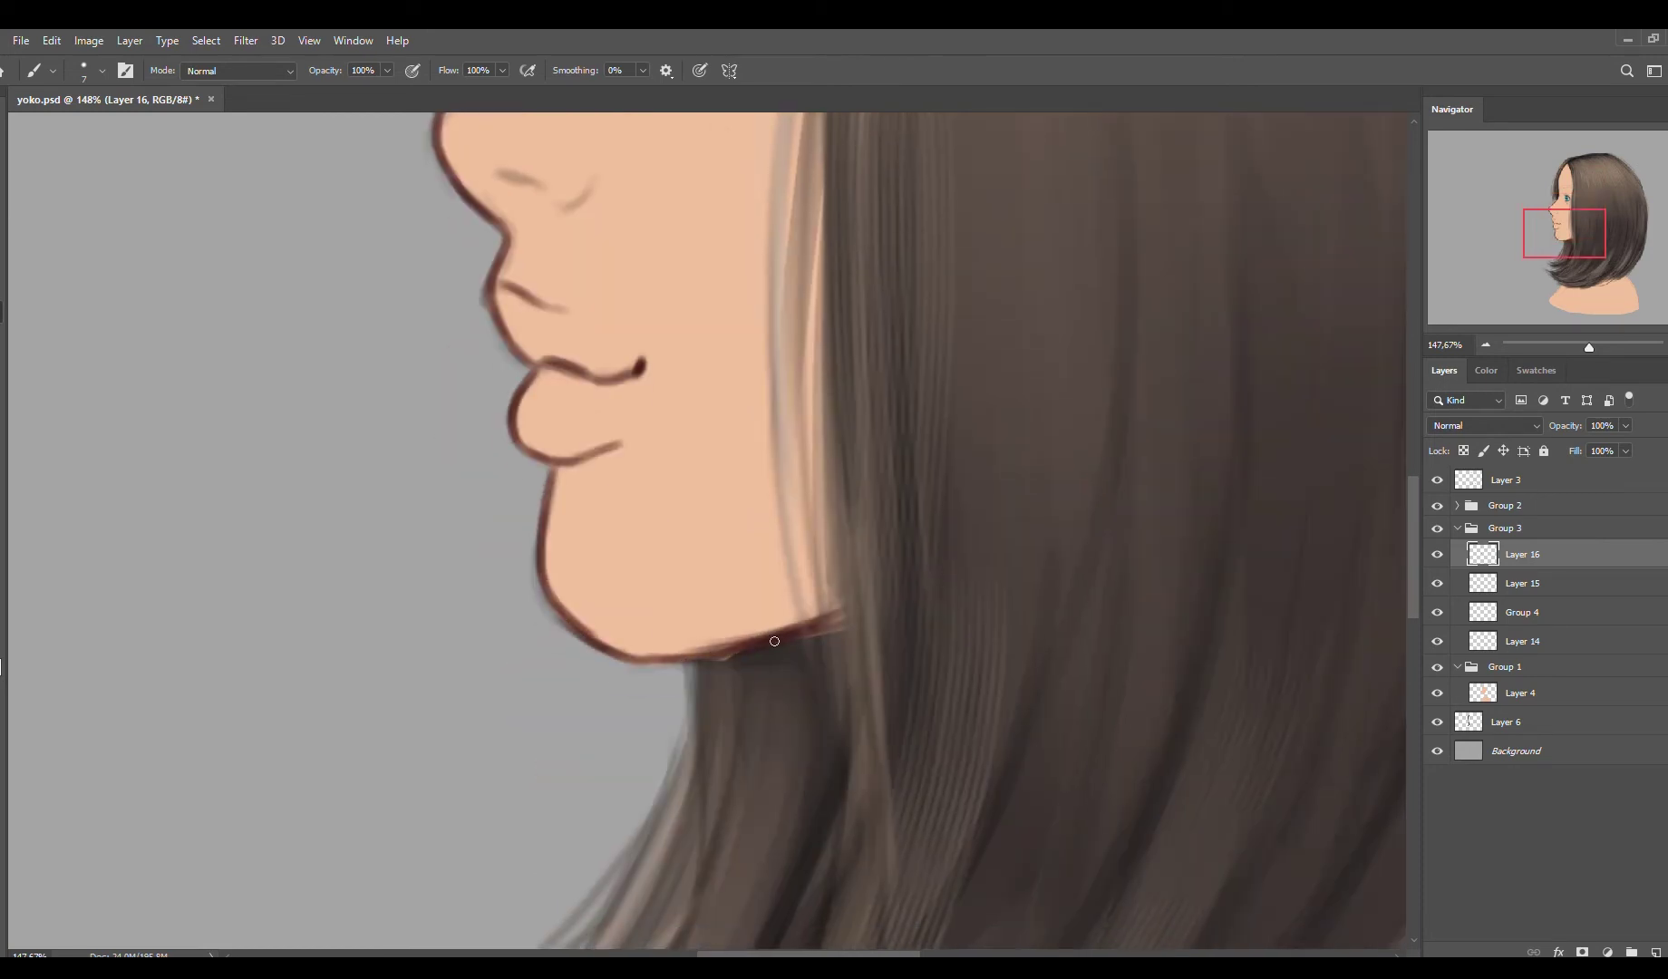
- Outline the nostril and the eyelid creases above and below the eye on Layer 16
scroll(594, 634, up, 3)
drag(496, 473, 598, 471)
scroll(598, 471, up, 4)
drag(793, 660, 739, 661)
scroll(739, 661, up, 3)
scroll(739, 661, down, 2)
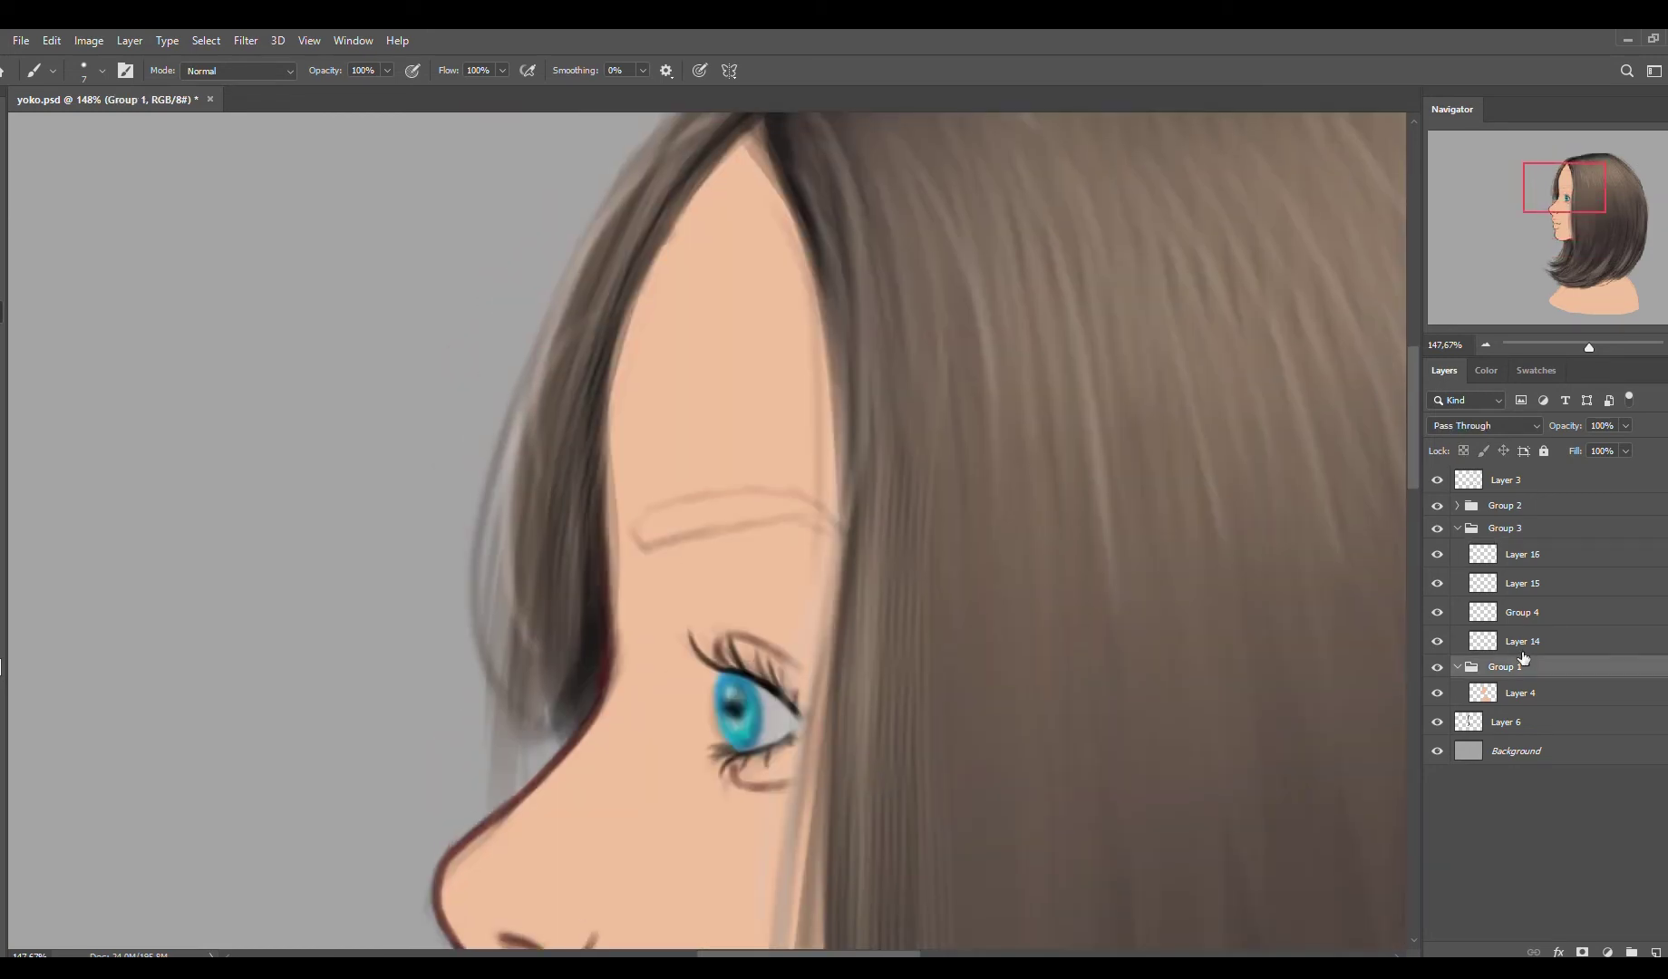
- Add a layer above Group 1 and block in the eyebrow with a brown sampled from the hair, using a 20 px brush
key(ctrl+shift+alt+n)
key(bracketright)
key(bracketright)
key(bracketright)
key(bracketright)
alt+click(843, 508)
drag(636, 543, 741, 529)
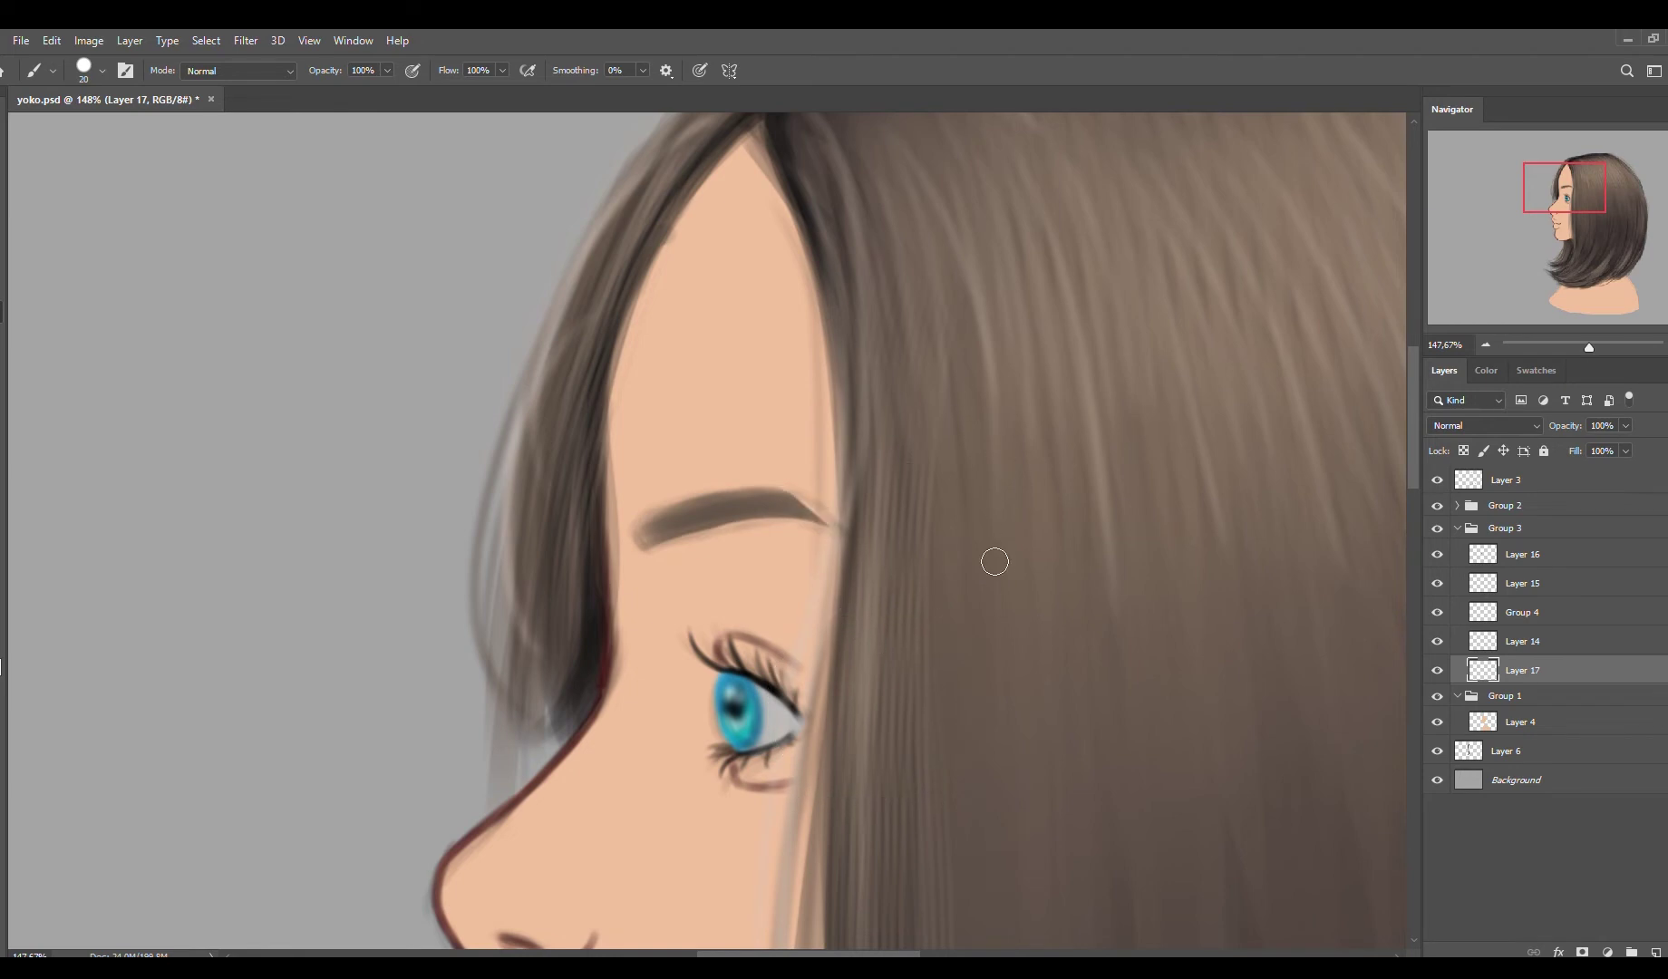
- Move the eyebrow layer above Layer 14, soften and extend the brow toward the hair, and add a layer above it
key(bracketleft)
key(ctrl+bracketleft)
drag(636, 543, 834, 517)
key(ctrl+shift+alt+n)
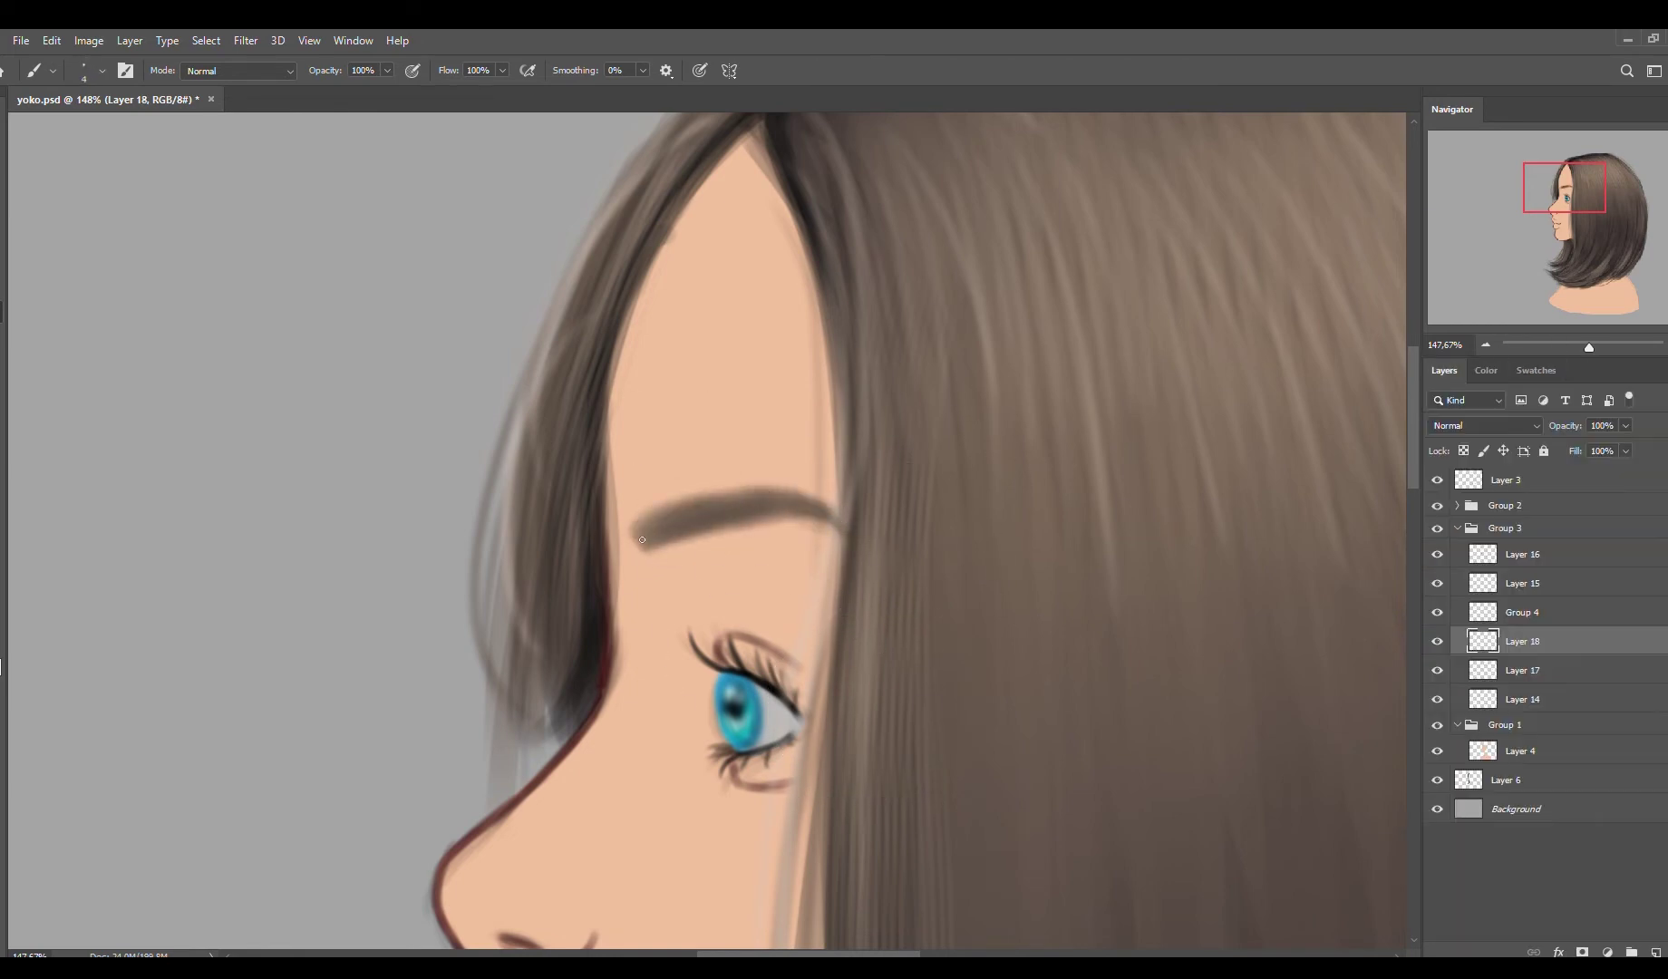
- Select Layer 16 and outline the shoulder edges in dark red-brown
key(ctrl+0)
click(1541, 553)
click(1536, 370)
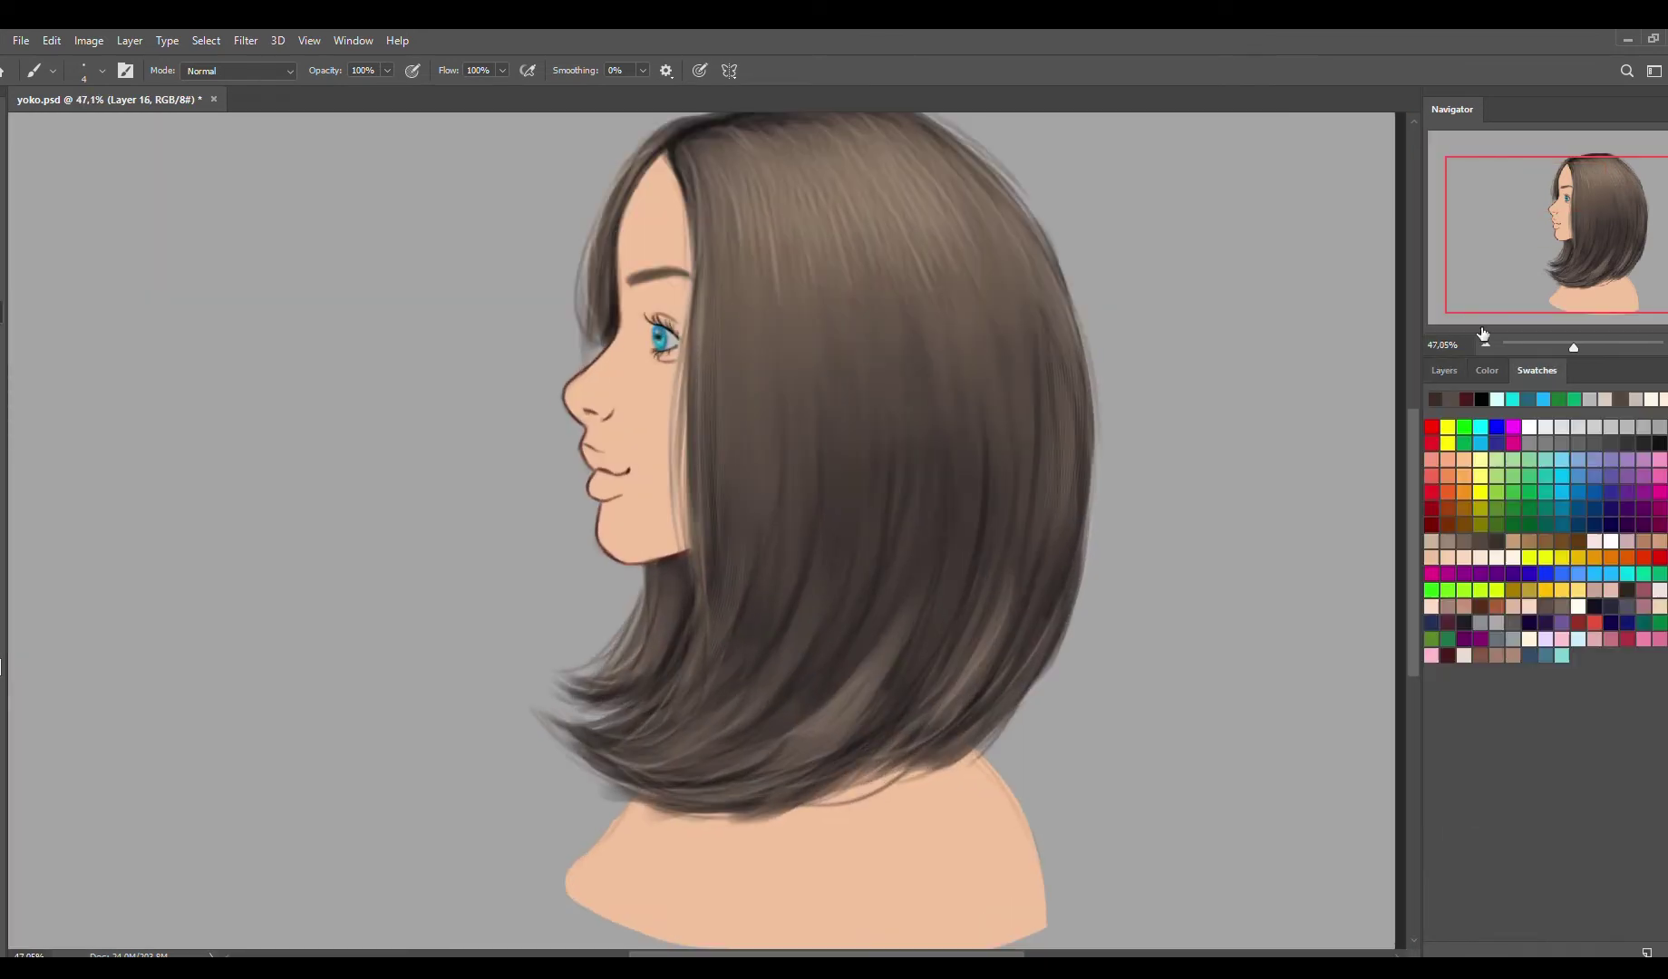
scroll(1409, 523, up, 2)
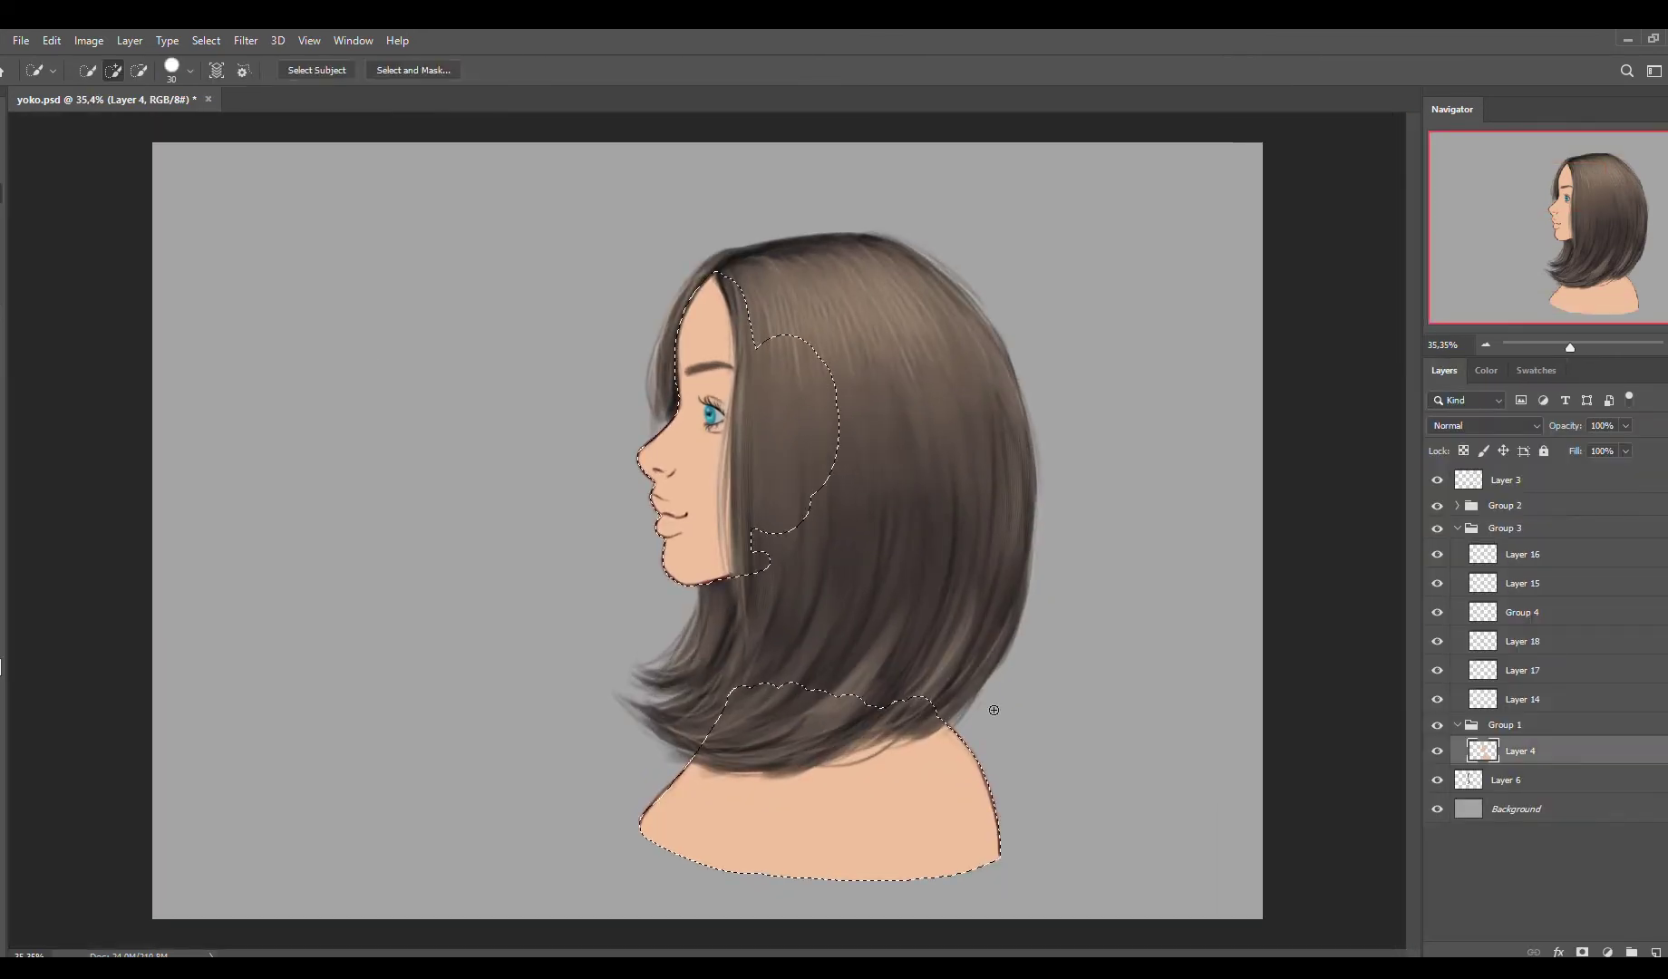
- Shade the selected face and shoulders in brown on a new layer above Layer 4 and set its fill to 30%
key(b)
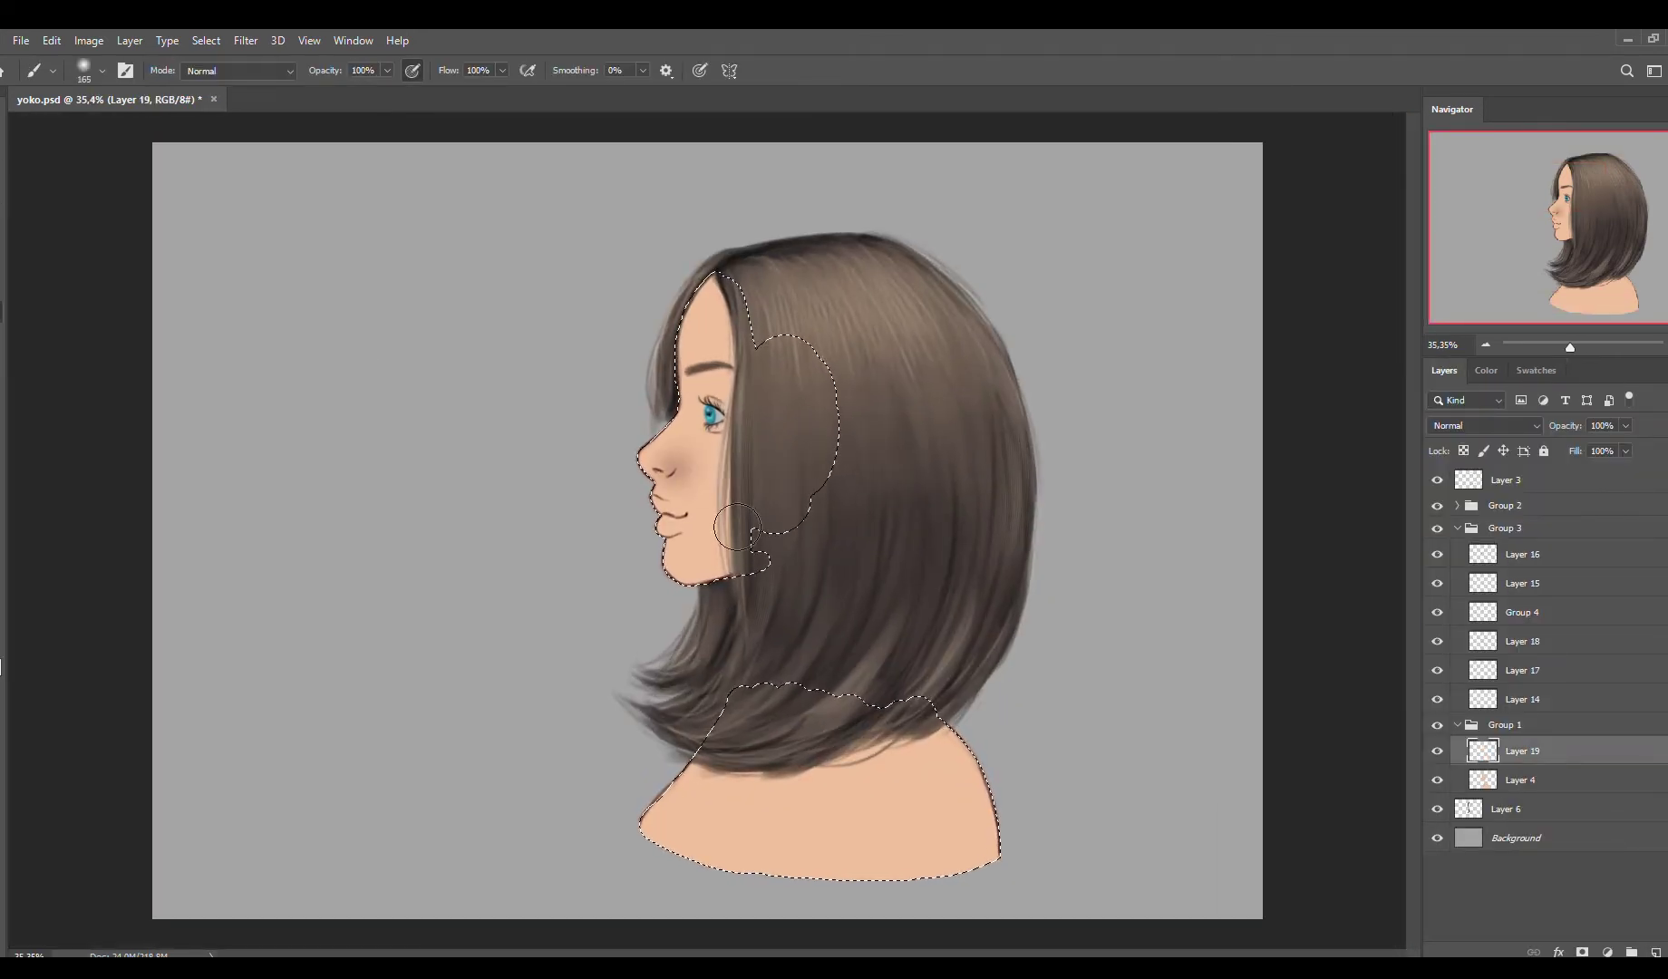
mouse_move(689, 459)
mouse_down()
mouse_move(716, 561)
mouse_move(726, 390)
mouse_up()
click(1602, 450)
text(30)
key(Return)
drag(981, 778, 725, 816)
- Erase lit areas from the brown shading on the face and shoulders with a soft eraser of about 196 px
key(e)
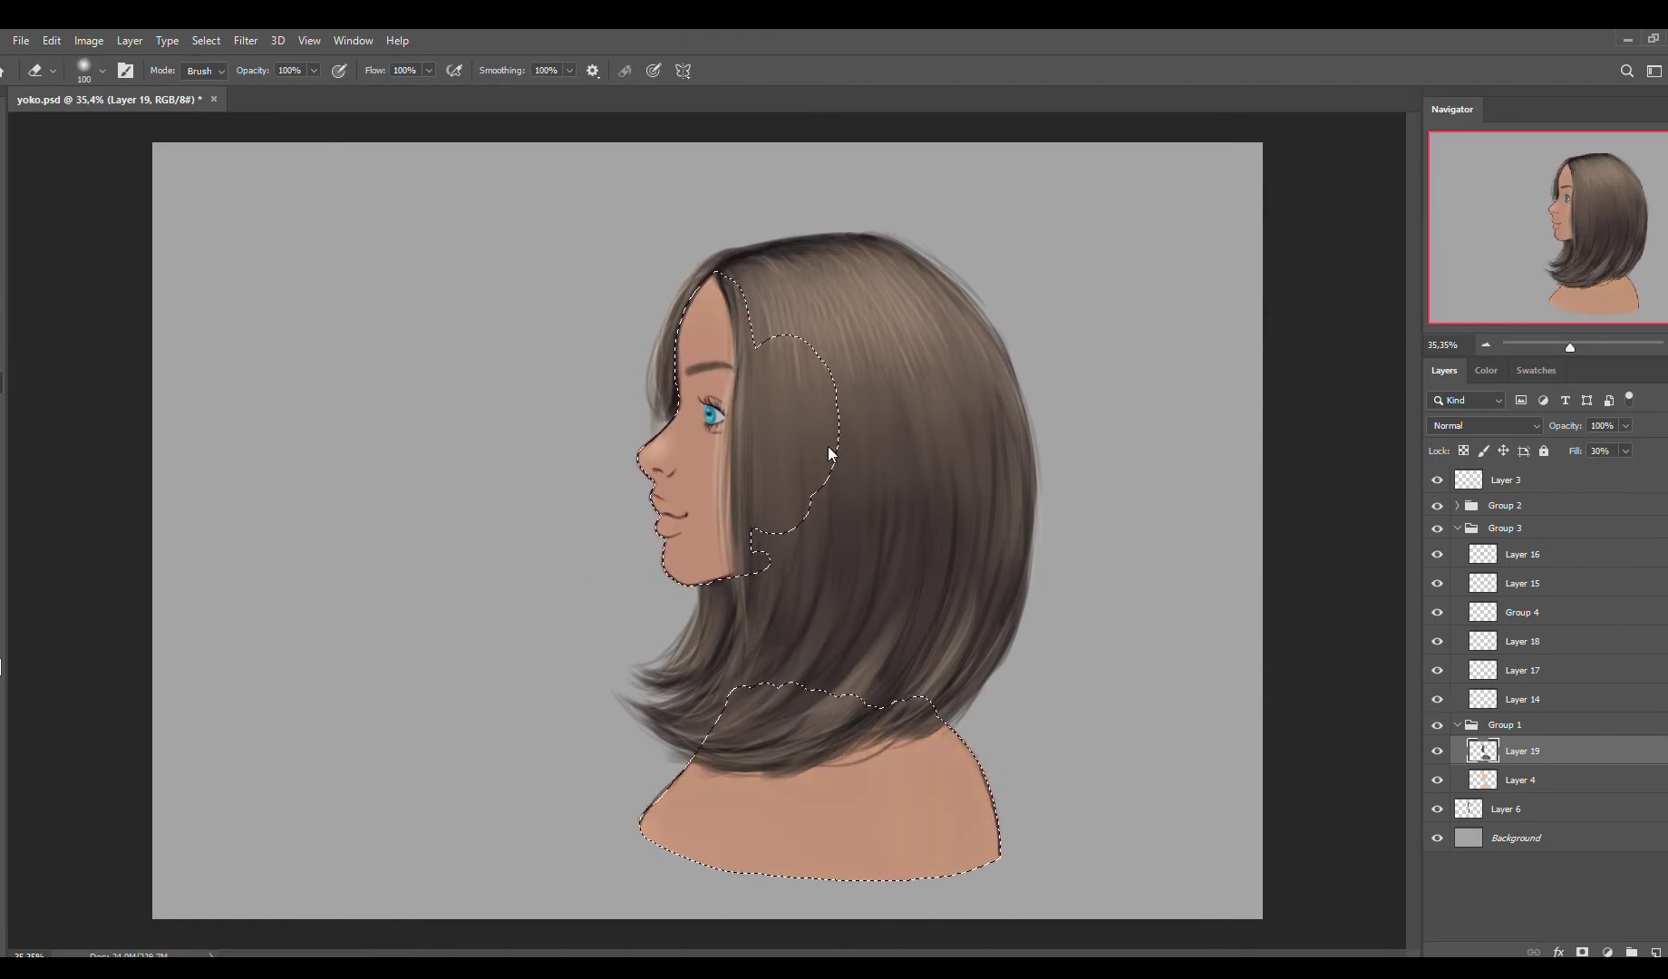
key(bracketright)
key(bracketright)
key(bracketright)
mouse_move(698, 290)
mouse_down()
mouse_move(688, 453)
mouse_move(797, 515)
mouse_up()
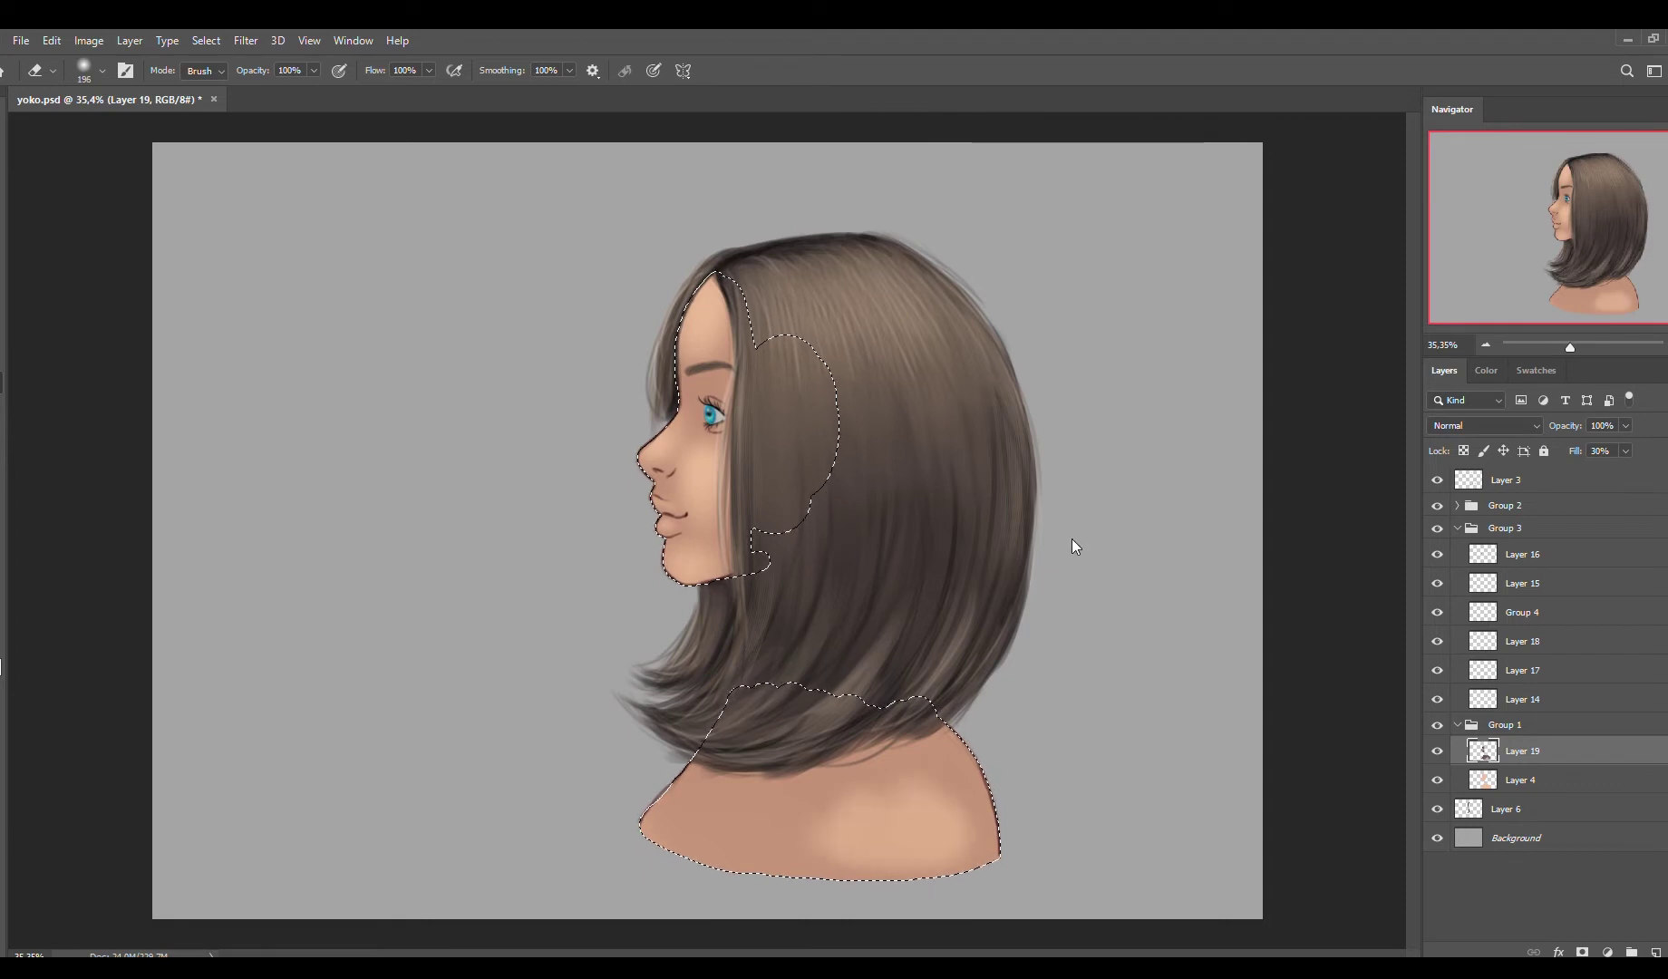
- Fill the skin selection with pink on a new layer above Layer 19 and set its fill to 33%
key(b)
key(ctrl+shift+alt+n)
click(1536, 369)
click(1444, 369)
key(alt+BackSpace)
click(1602, 451)
text(33)
key(Return)
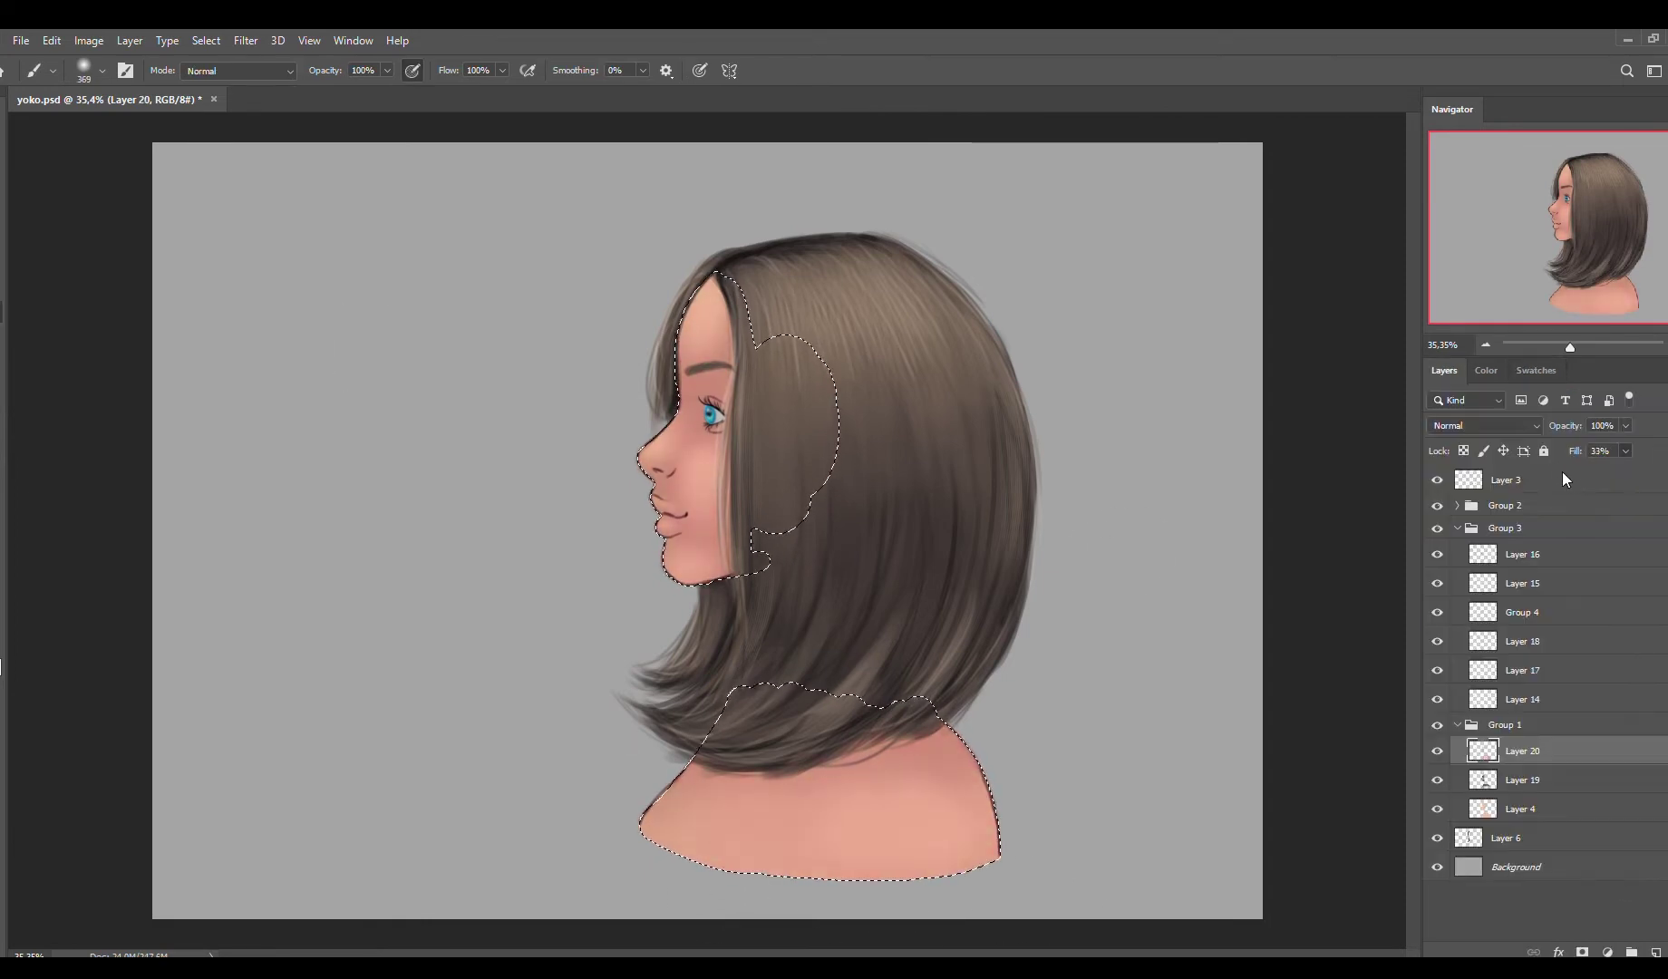
- Add a layer above Layer 20 and shade around the nose, lips and eye in dark red-brown with a soft brush of about 51 px
key(ctrl+shift+alt+n)
click(1535, 370)
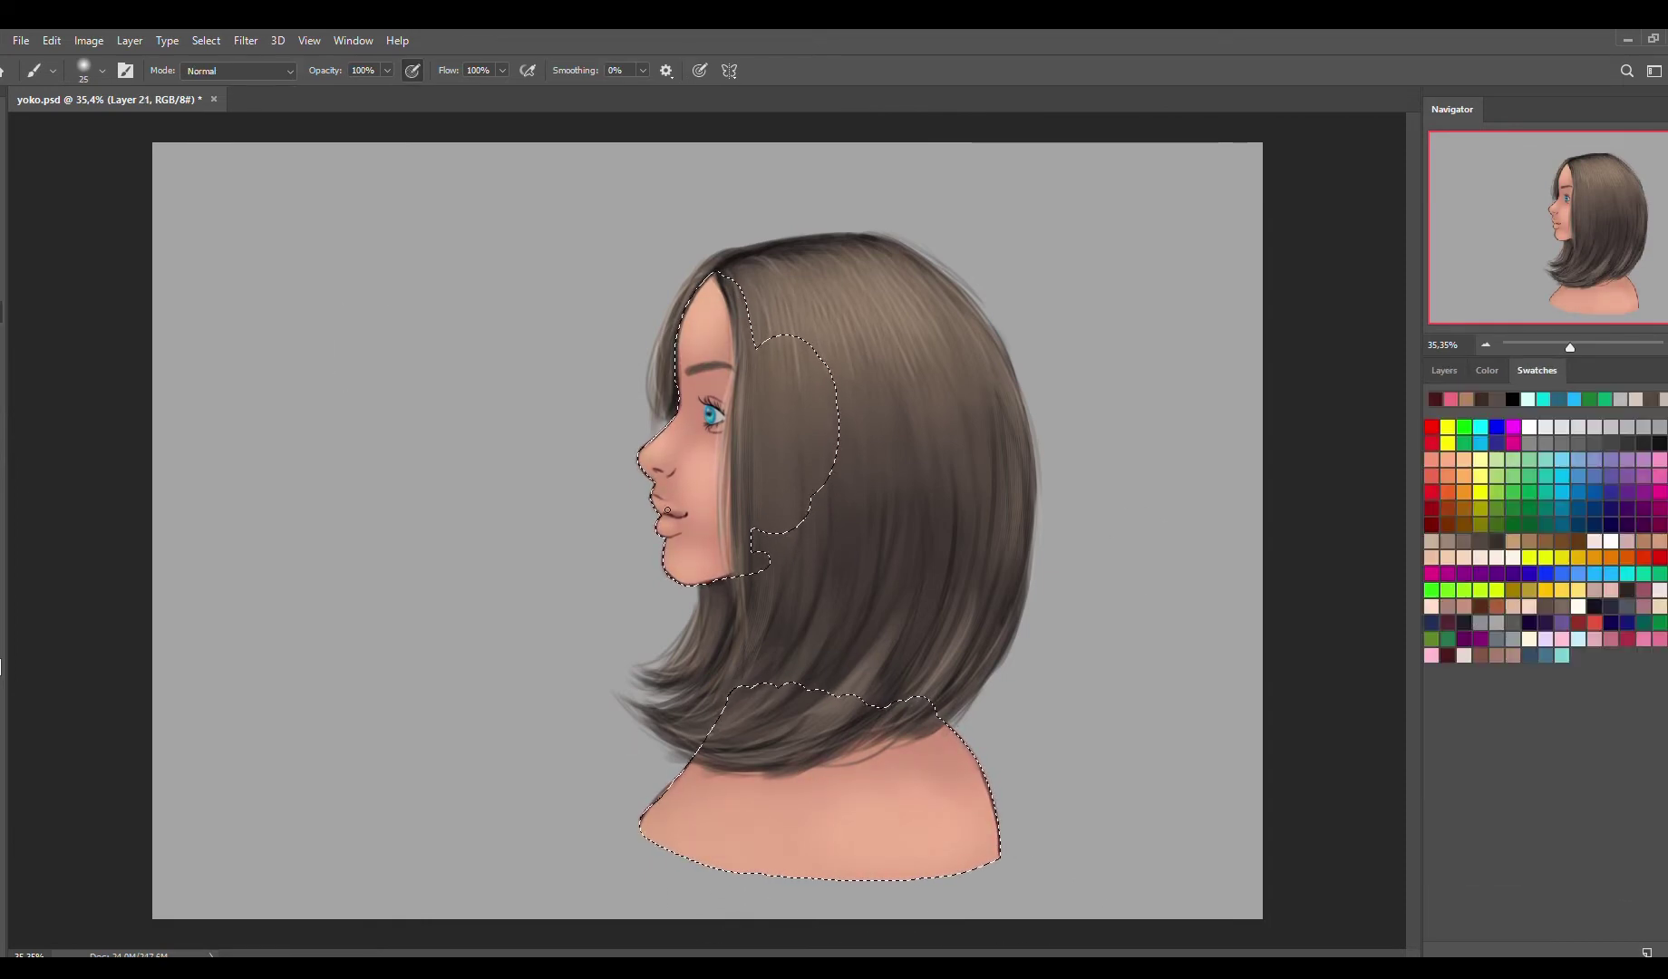
key(bracketright)
key(bracketright)
key(bracketright)
key(bracketright)
drag(675, 462, 675, 580)
mouse_move(716, 399)
mouse_down()
mouse_move(725, 462)
mouse_move(694, 527)
mouse_up()
key(ctrl+z)
key(ctrl+z)
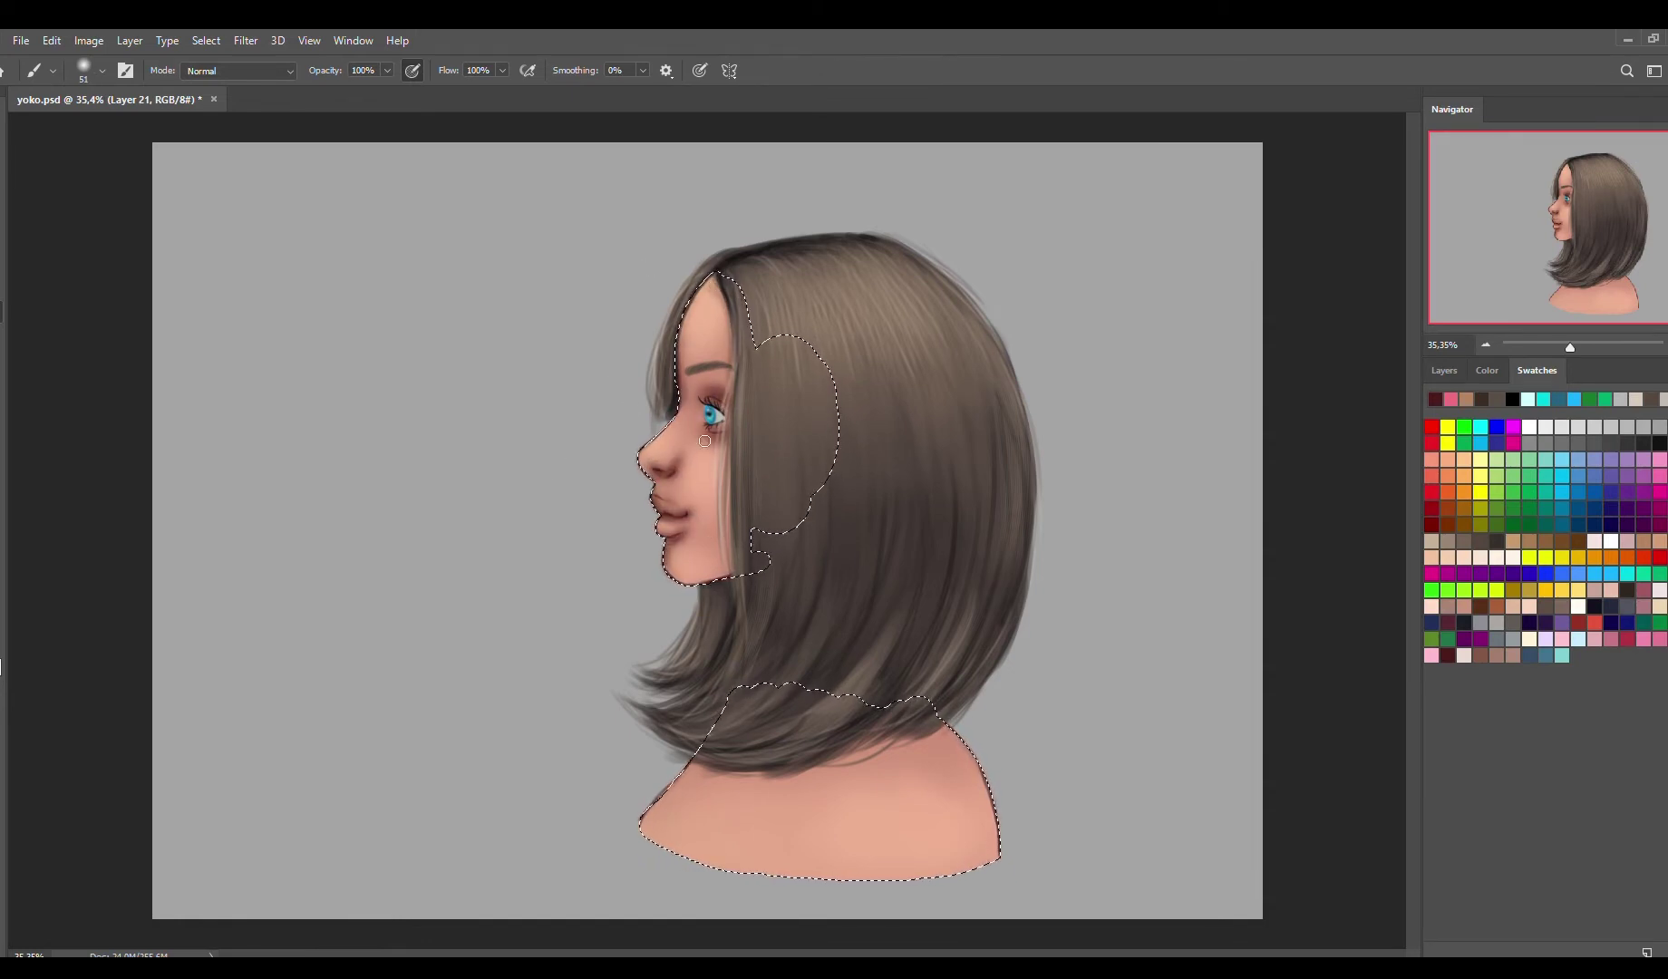
- Shade the shoulder edges with a soft brush of about 480 px and reduce Layer 21's fill to 50%
click(763, 804)
key(ctrl+z)
key(bracketright)
key(bracketright)
key(bracketright)
key(bracketright)
key(bracketright)
key(bracketright)
key(bracketright)
key(bracketright)
key(F7)
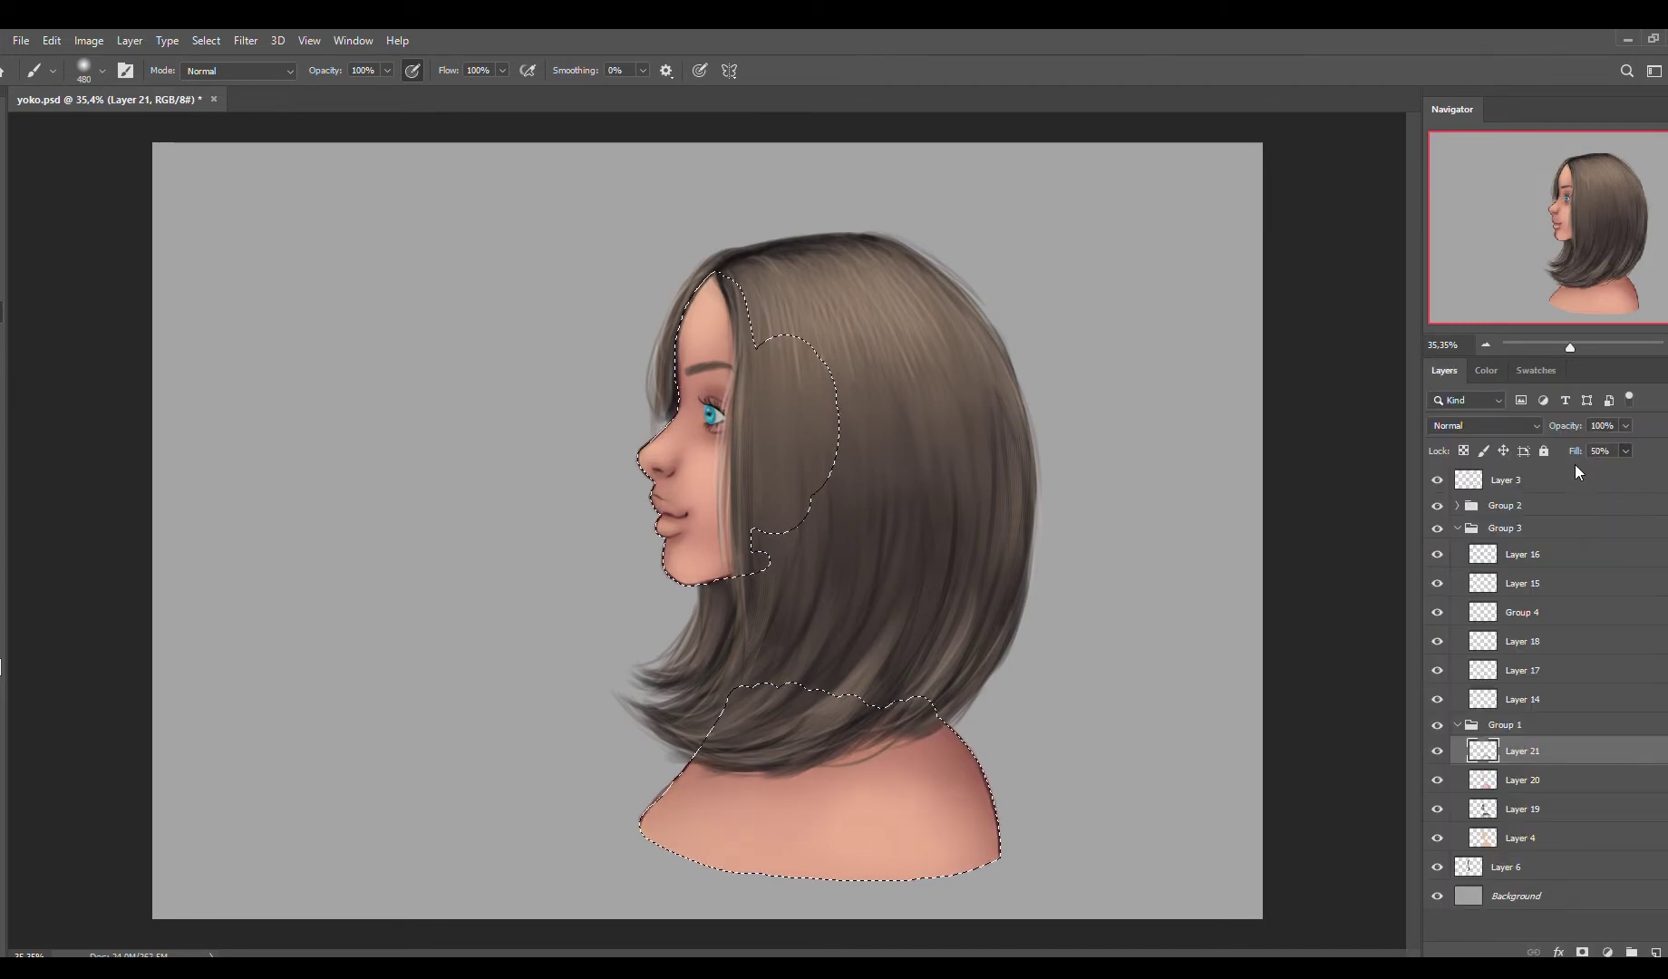
- Add a layer above Layer 21 and darken the nostril and lip edges with a soft brush of about 15 px
key(ctrl+shift+alt+n)
key(bracketleft)
key(bracketleft)
key(bracketleft)
key(bracketleft)
key(bracketleft)
key(bracketleft)
key(bracketleft)
key(bracketleft)
key(bracketleft)
key(bracketleft)
key(bracketleft)
key(bracketleft)
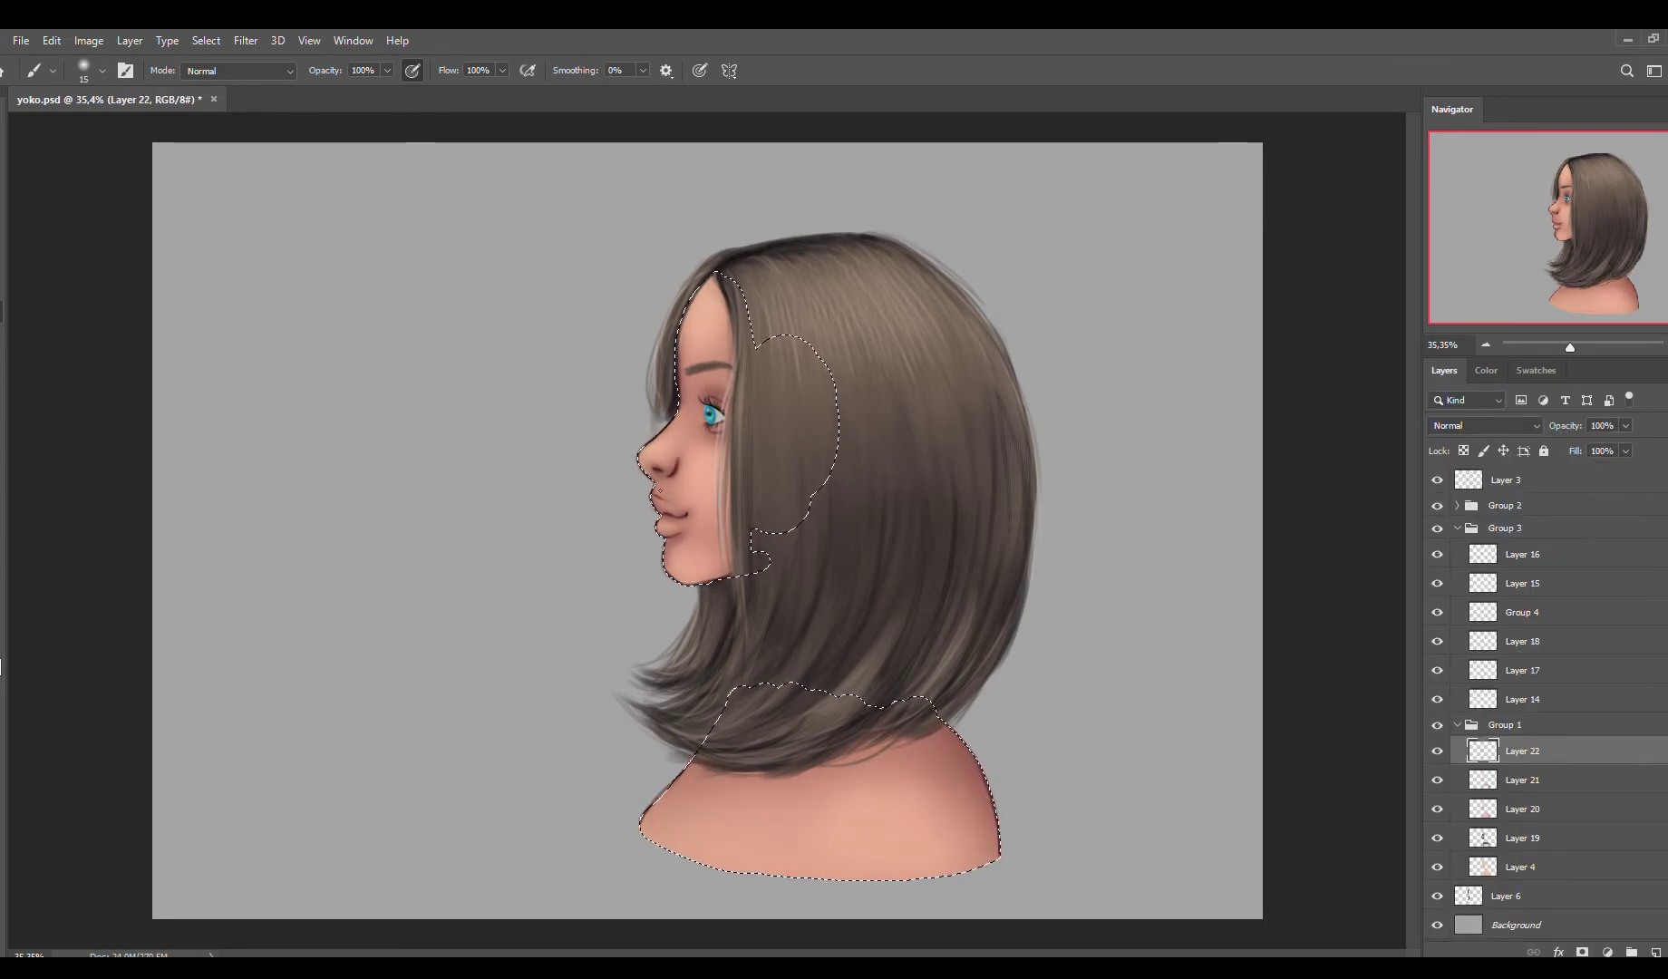
- Deepen the soft shadows around the nose, lips and eye with a 76 px brush and set Layer 22's fill to 43%
key(bracketright)
key(bracketright)
key(bracketright)
key(bracketright)
key(bracketright)
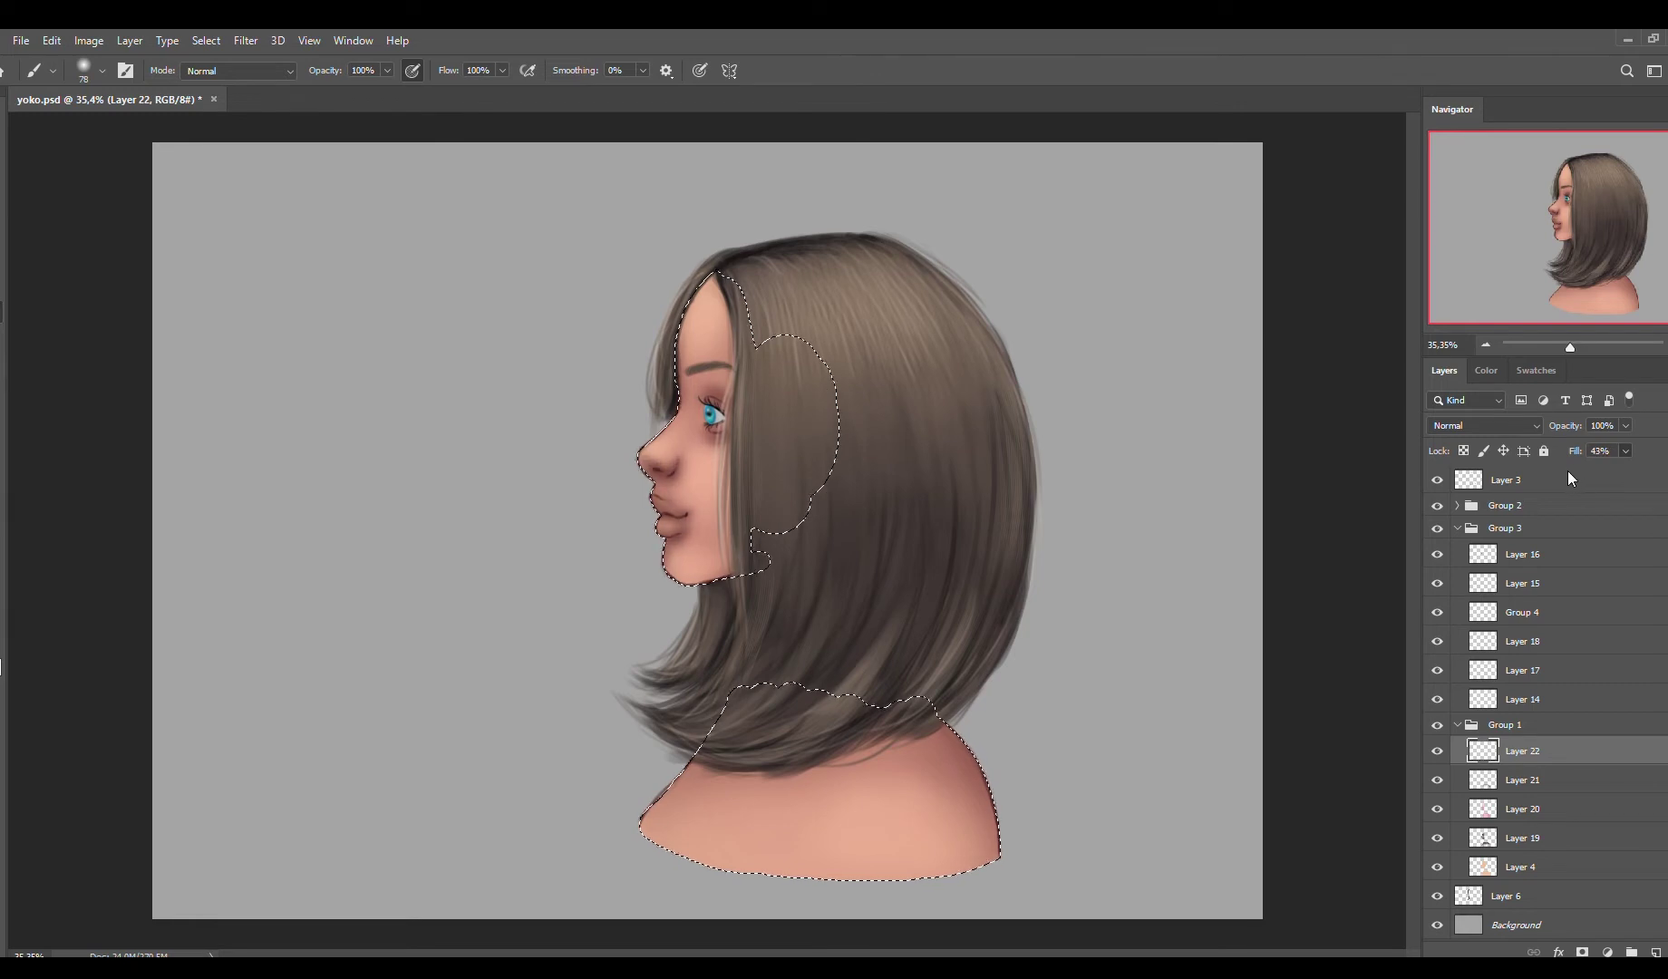
- Add a layer above Layer 22, paint a soft pale highlight on the nose, and reduce the layer's fill to 9%
key(ctrl+shift+alt+n)
key(F7)
key(F7)
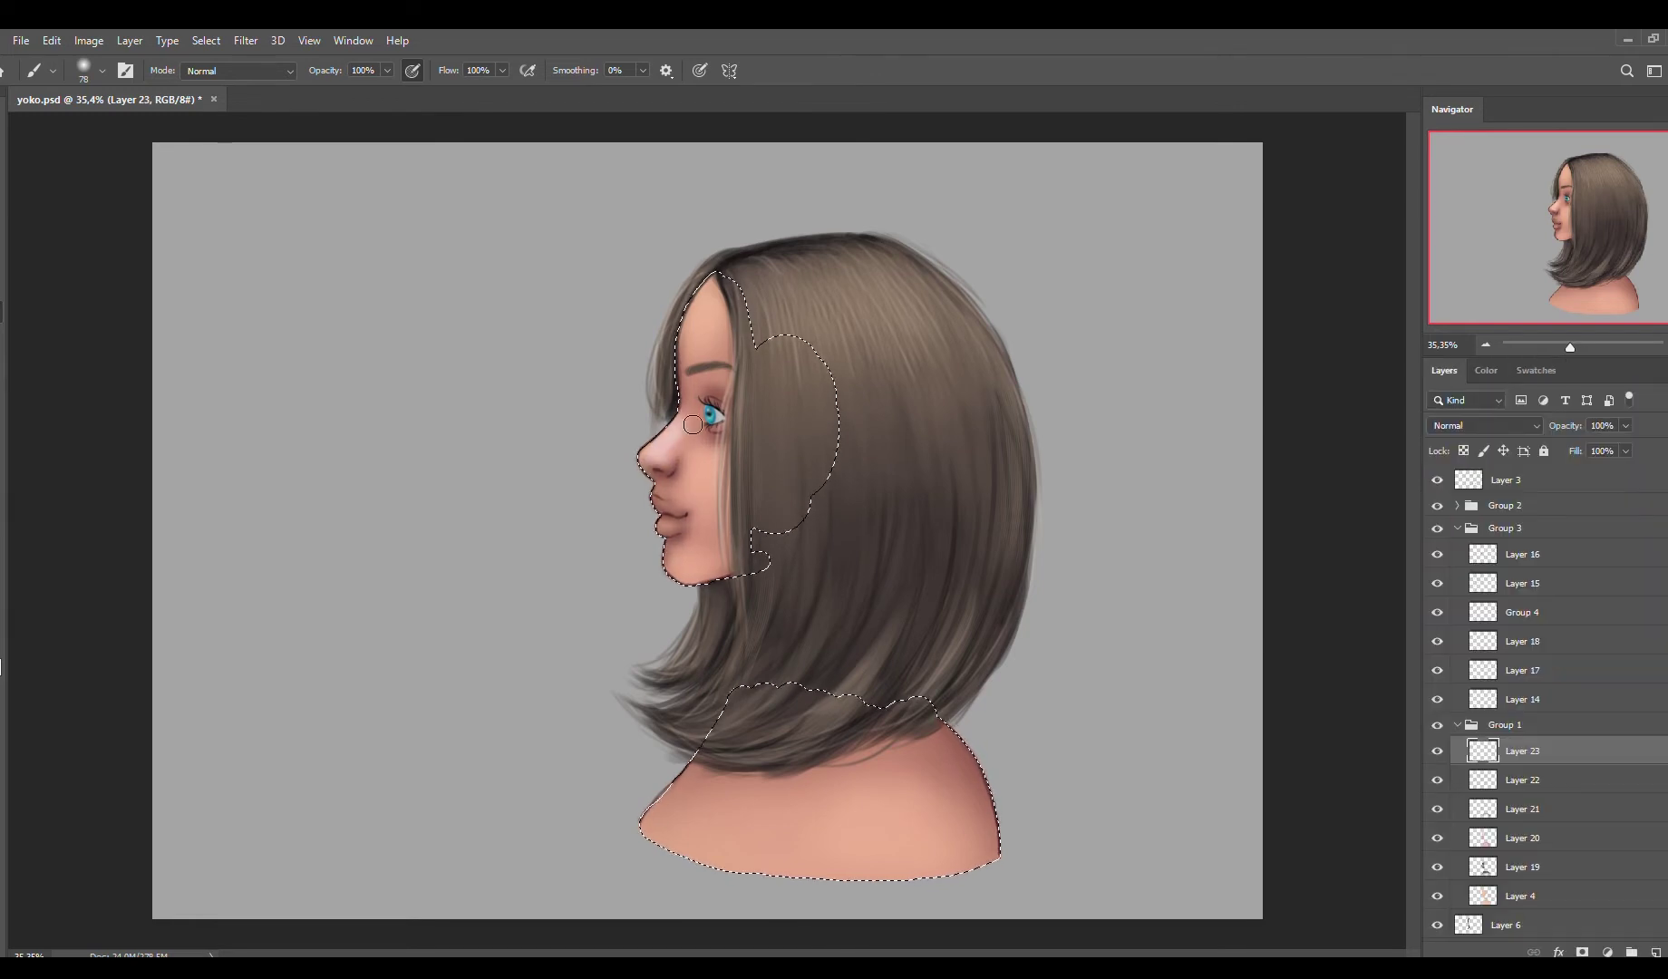
key(bracketleft)
key(bracketleft)
key(bracketleft)
key(bracketleft)
key(bracketleft)
key(bracketleft)
key(bracketleft)
key(bracketleft)
drag(1573, 453, 1542, 464)
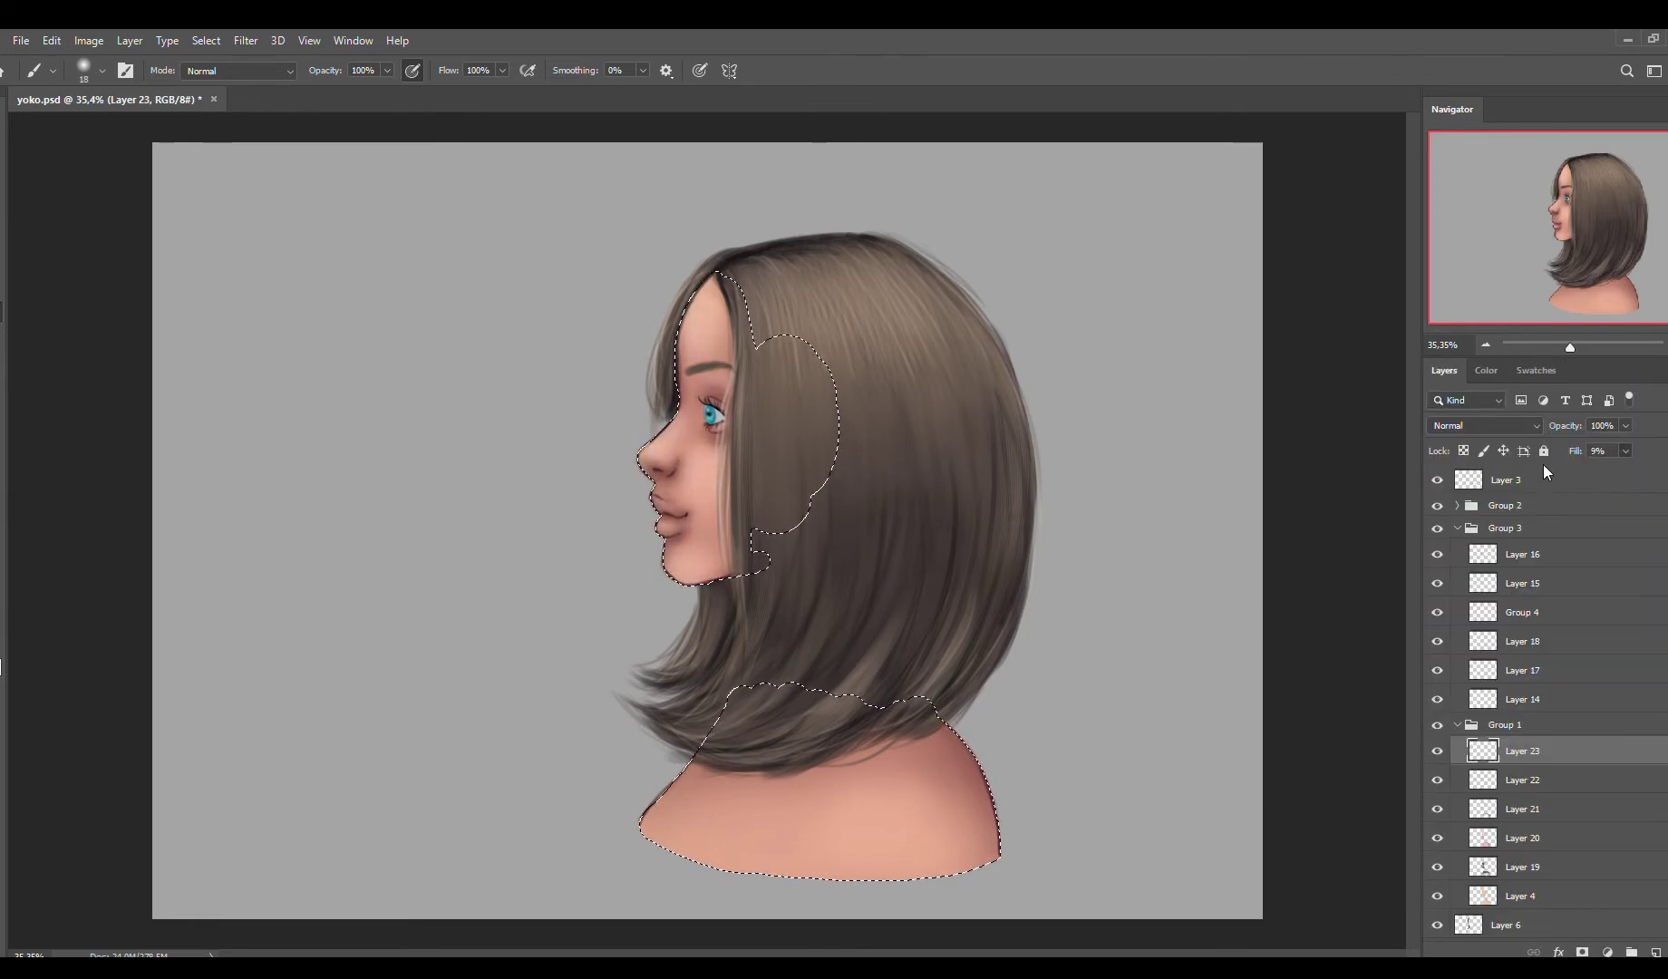
- Add two layers above Layer 23 and deepen the shadows around the eye and mouth at 45% fill on the upper one
key(ctrl+shift+alt+n)
key(ctrl+shift+alt+n)
key(bracketright)
scroll(703, 390, up, 5)
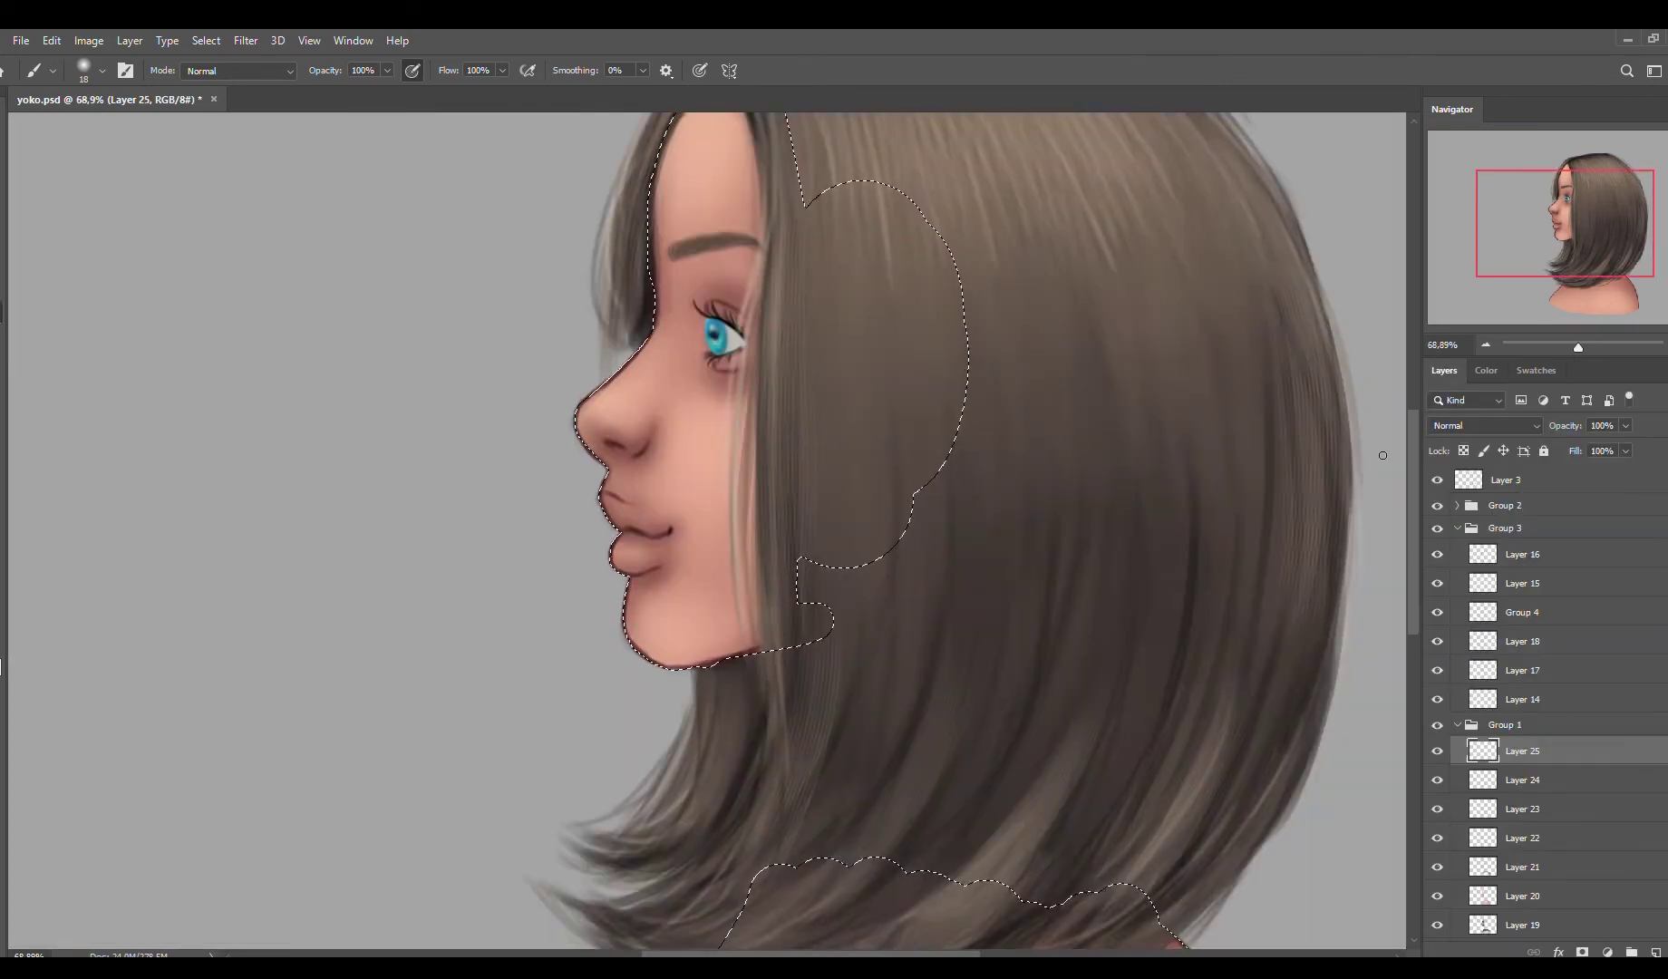
key(ctrl+shift+alt+n)
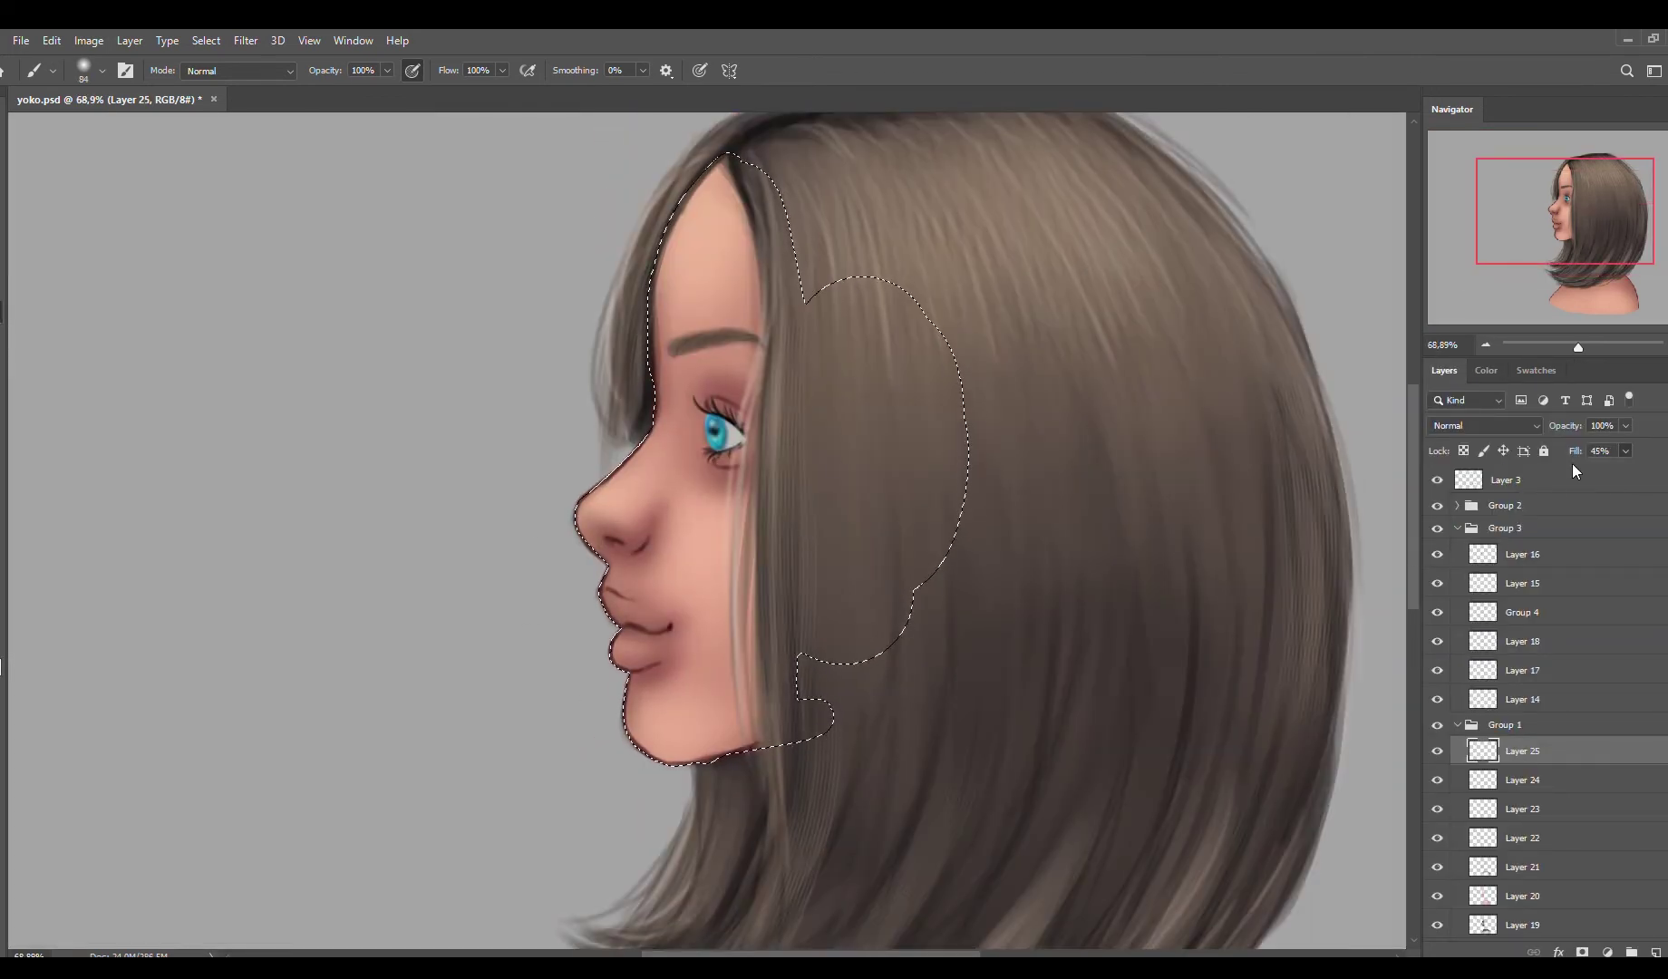
- Paint soft pale highlights on the forehead, nose and chin on a new layer above Layer 25, adjust its fill, and deselect
key(F6)
key(F6)
key(bracketright)
key(bracketright)
key(bracketright)
key(bracketright)
key(bracketright)
key(bracketleft)
key(bracketleft)
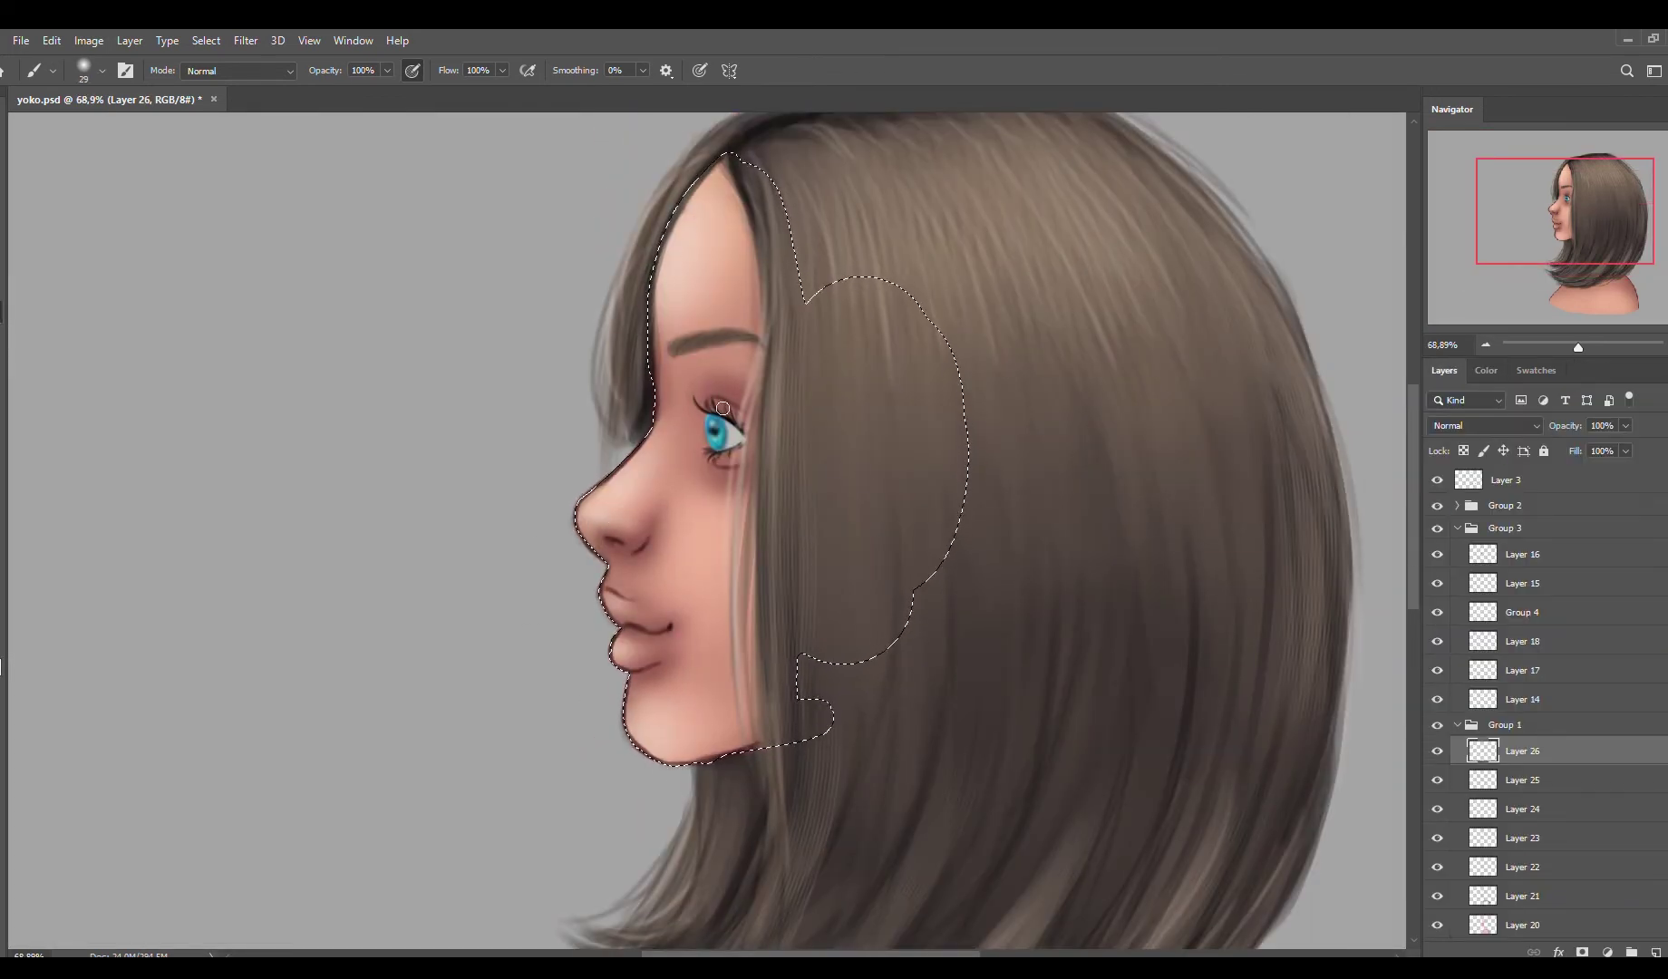
drag(1575, 450, 1581, 429)
key(ctrl+d)
- Reduce the fill of the contour lines on Layer 16 to 36%
click(1523, 553)
scroll(1407, 567, down, 3)
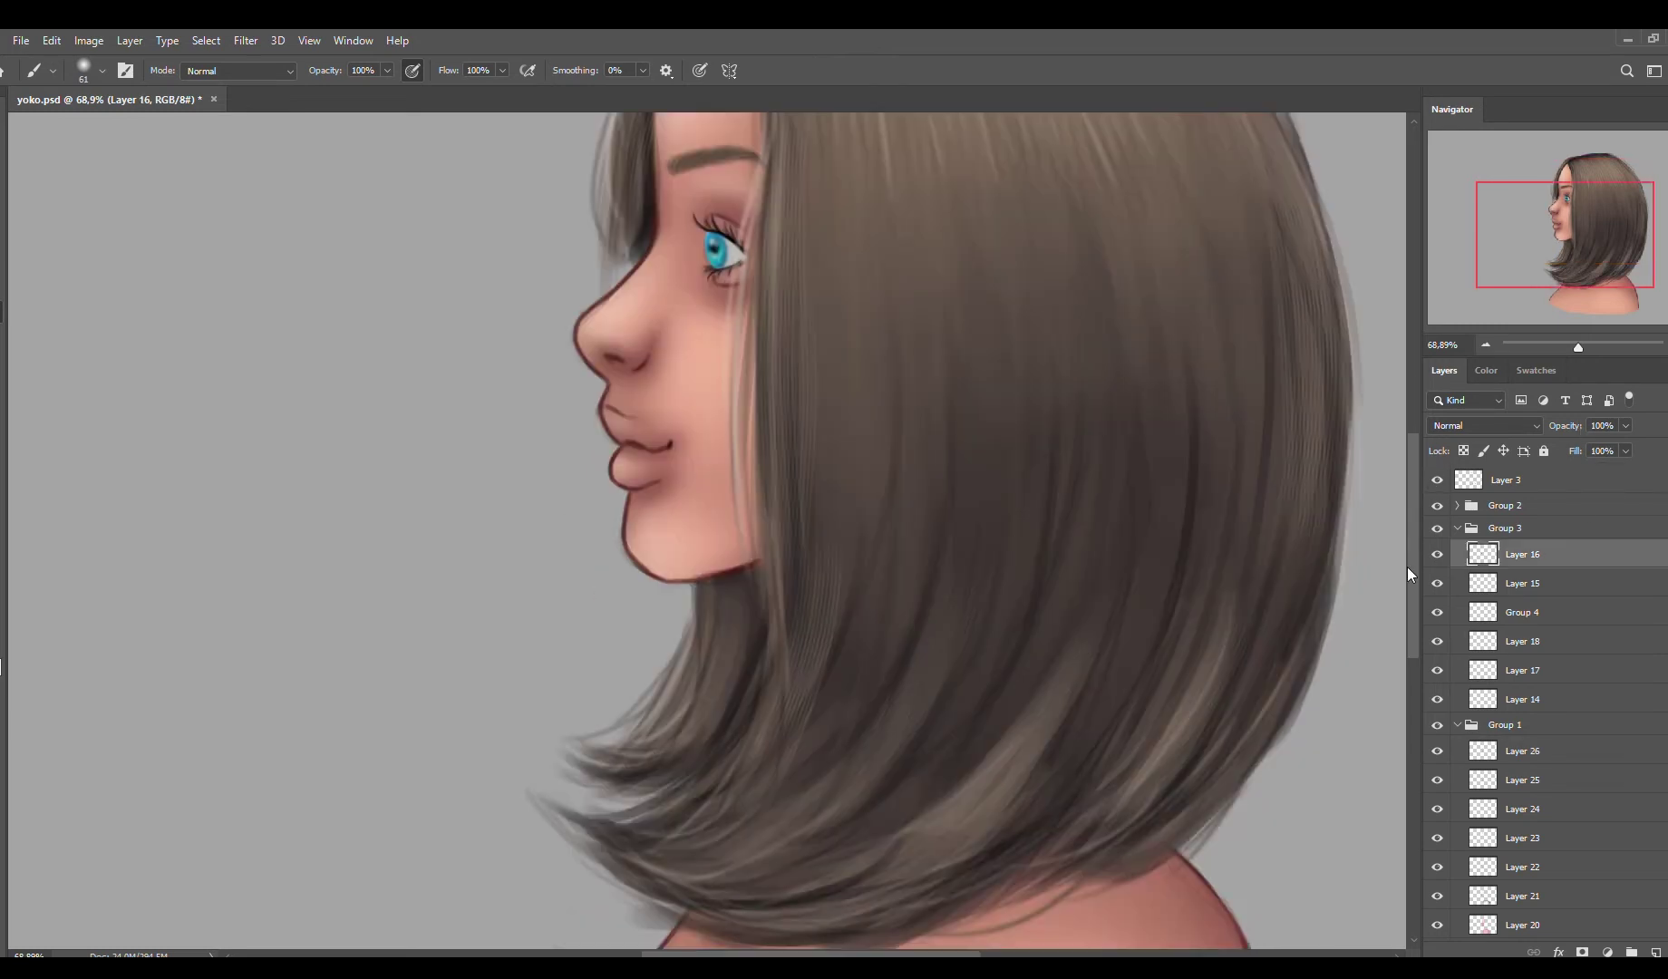
scroll(1407, 566, up, 3)
click(1504, 583)
key(alt+bracketright)
scroll(628, 517, up, 3)
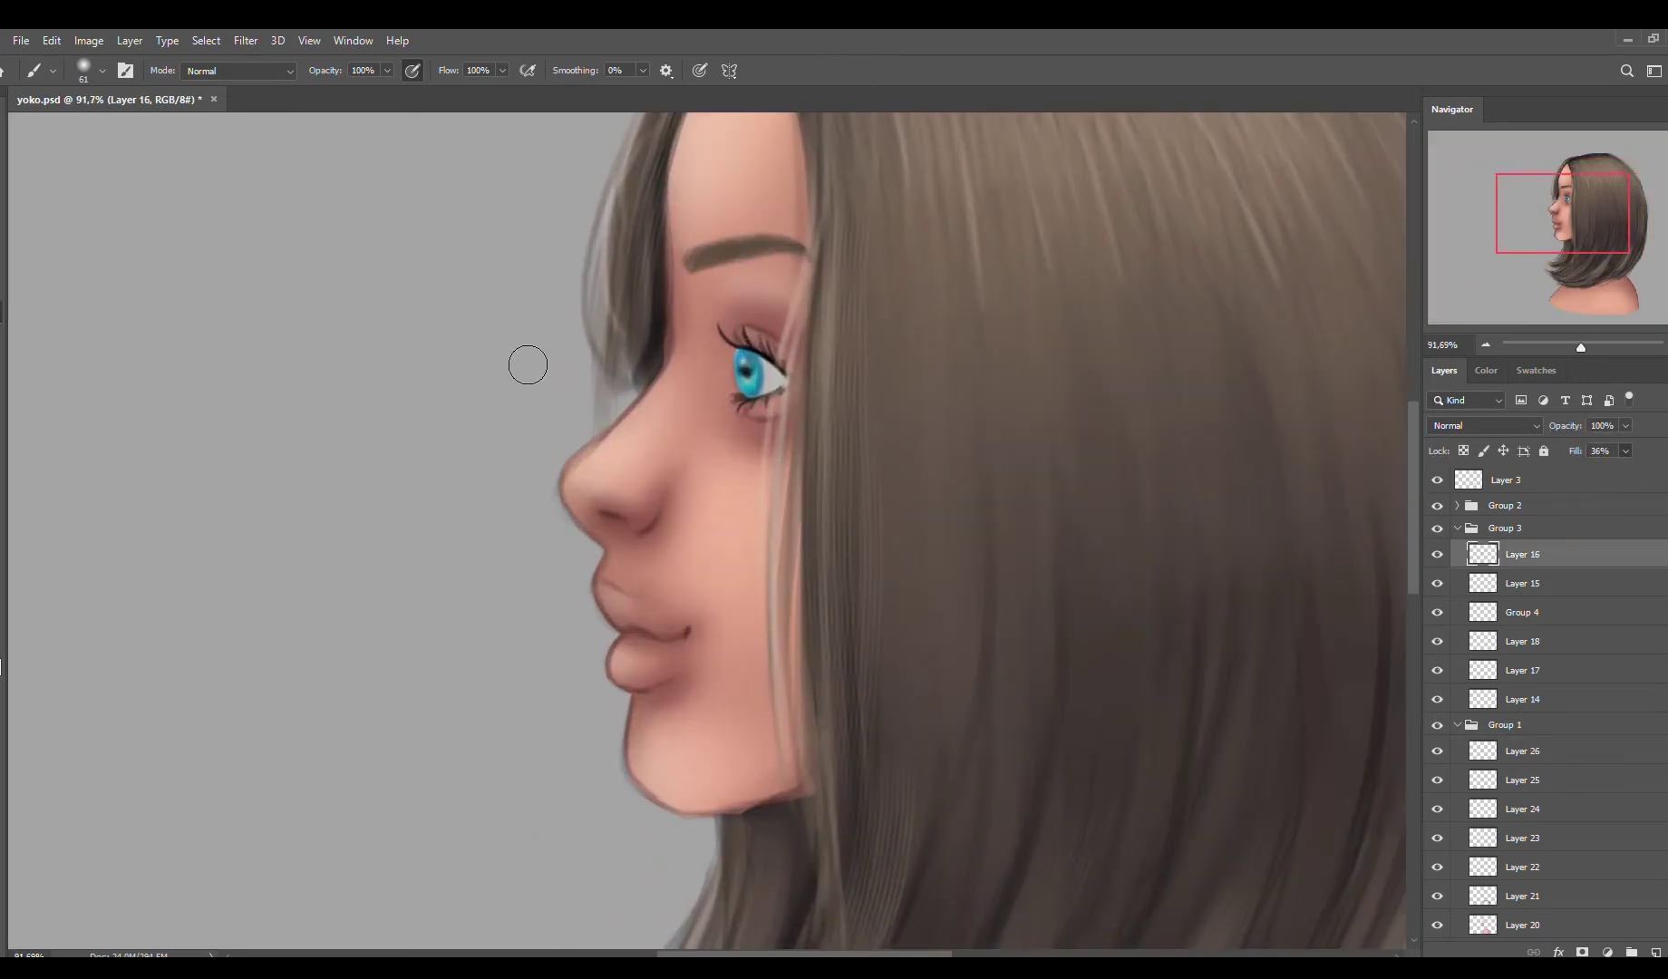
- Paint the lips pink on a layer in a new Group 5 above Group 1, and shade the lip crease deep red on another layer
click(1530, 753)
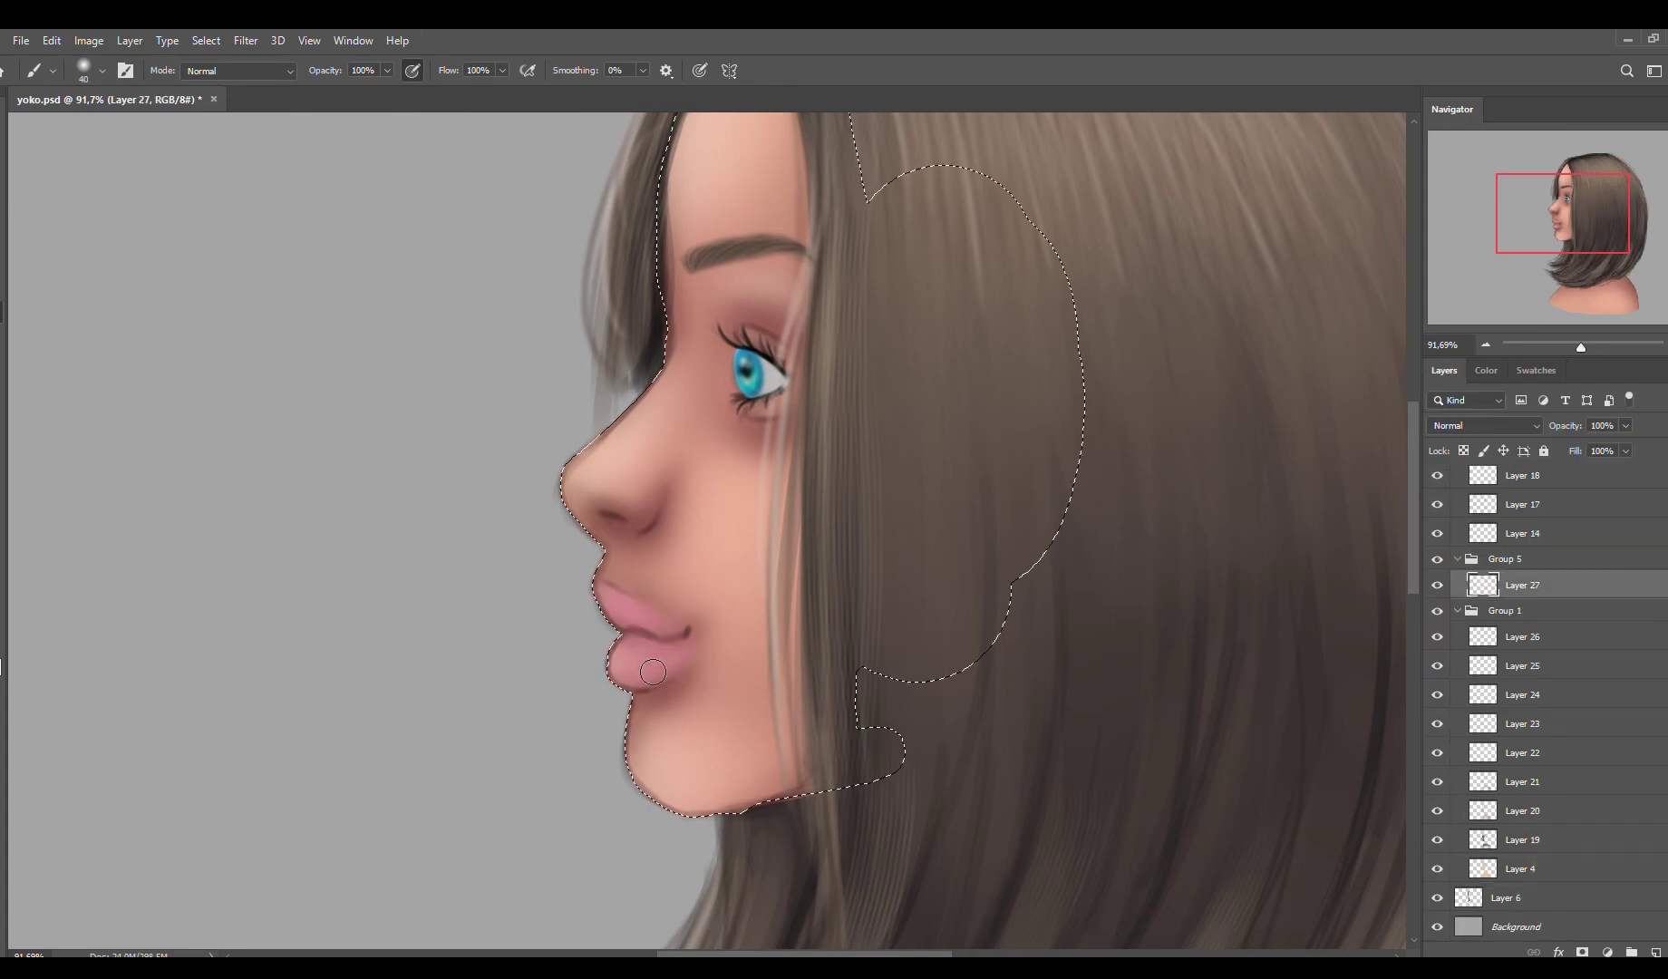
key(ctrl+shift+alt+n)
key(bracketright)
key(bracketright)
key(bracketright)
key(bracketright)
drag(625, 607, 679, 652)
- Change the blend mode of the red lip layer, add a further lip layer above it at 42% fill, and deselect
click(1484, 425)
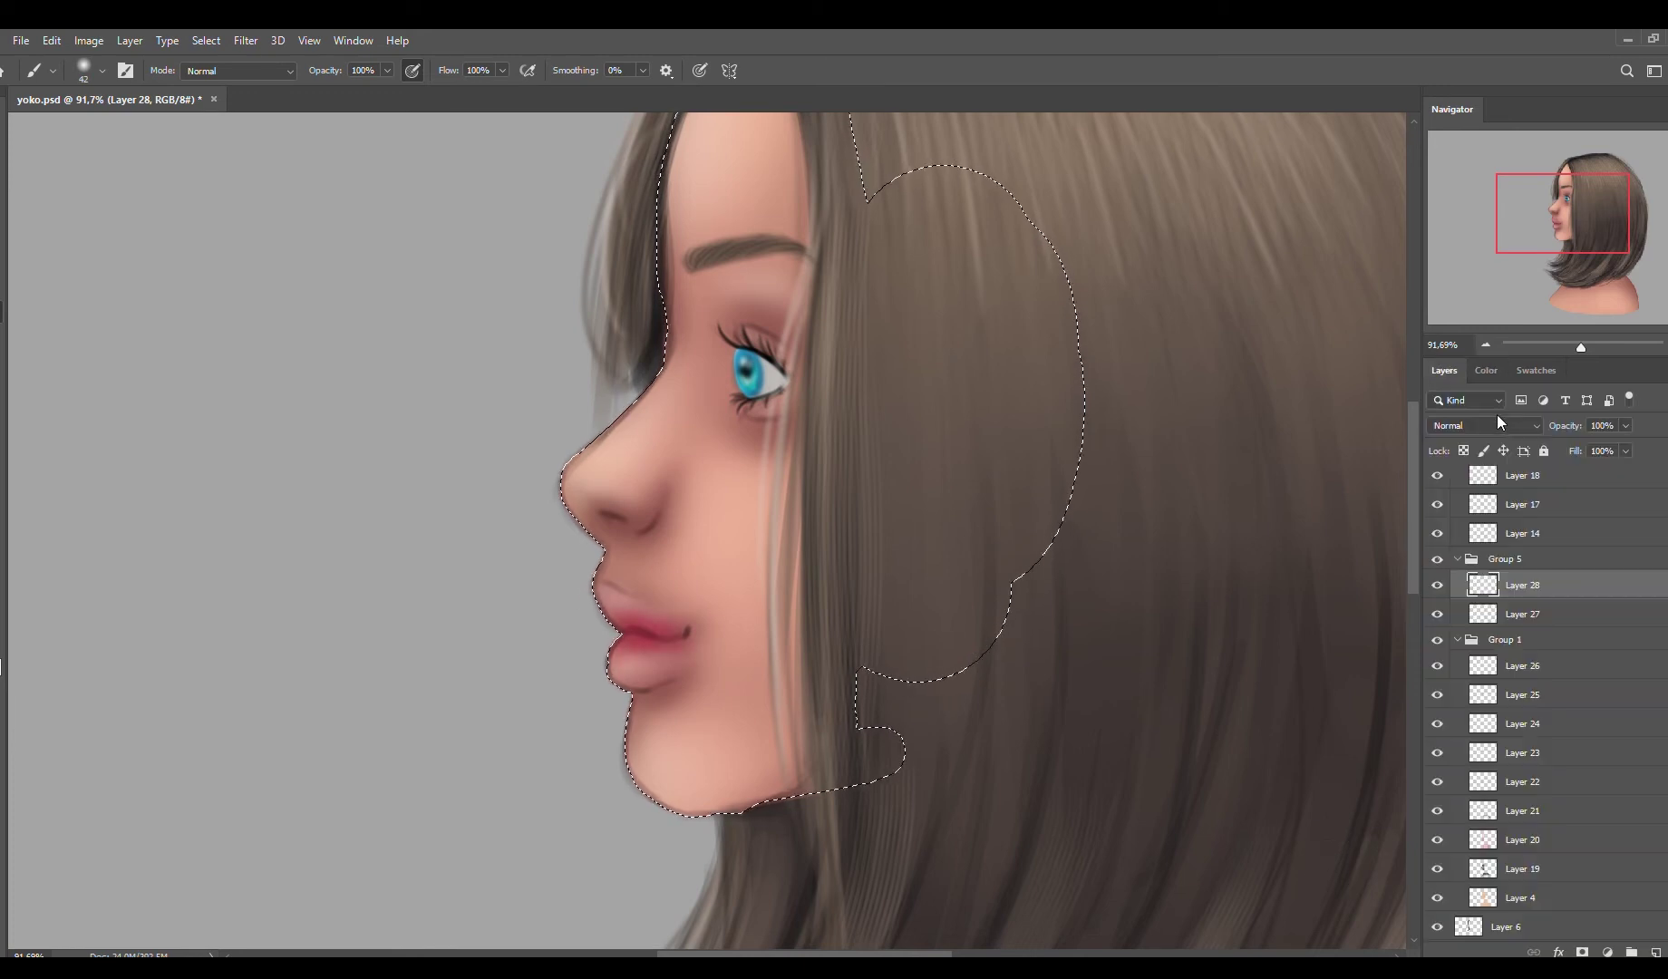
click(1473, 497)
key(ctrl+shift+alt+n)
key(ctrl+d)
key(ctrl+0)
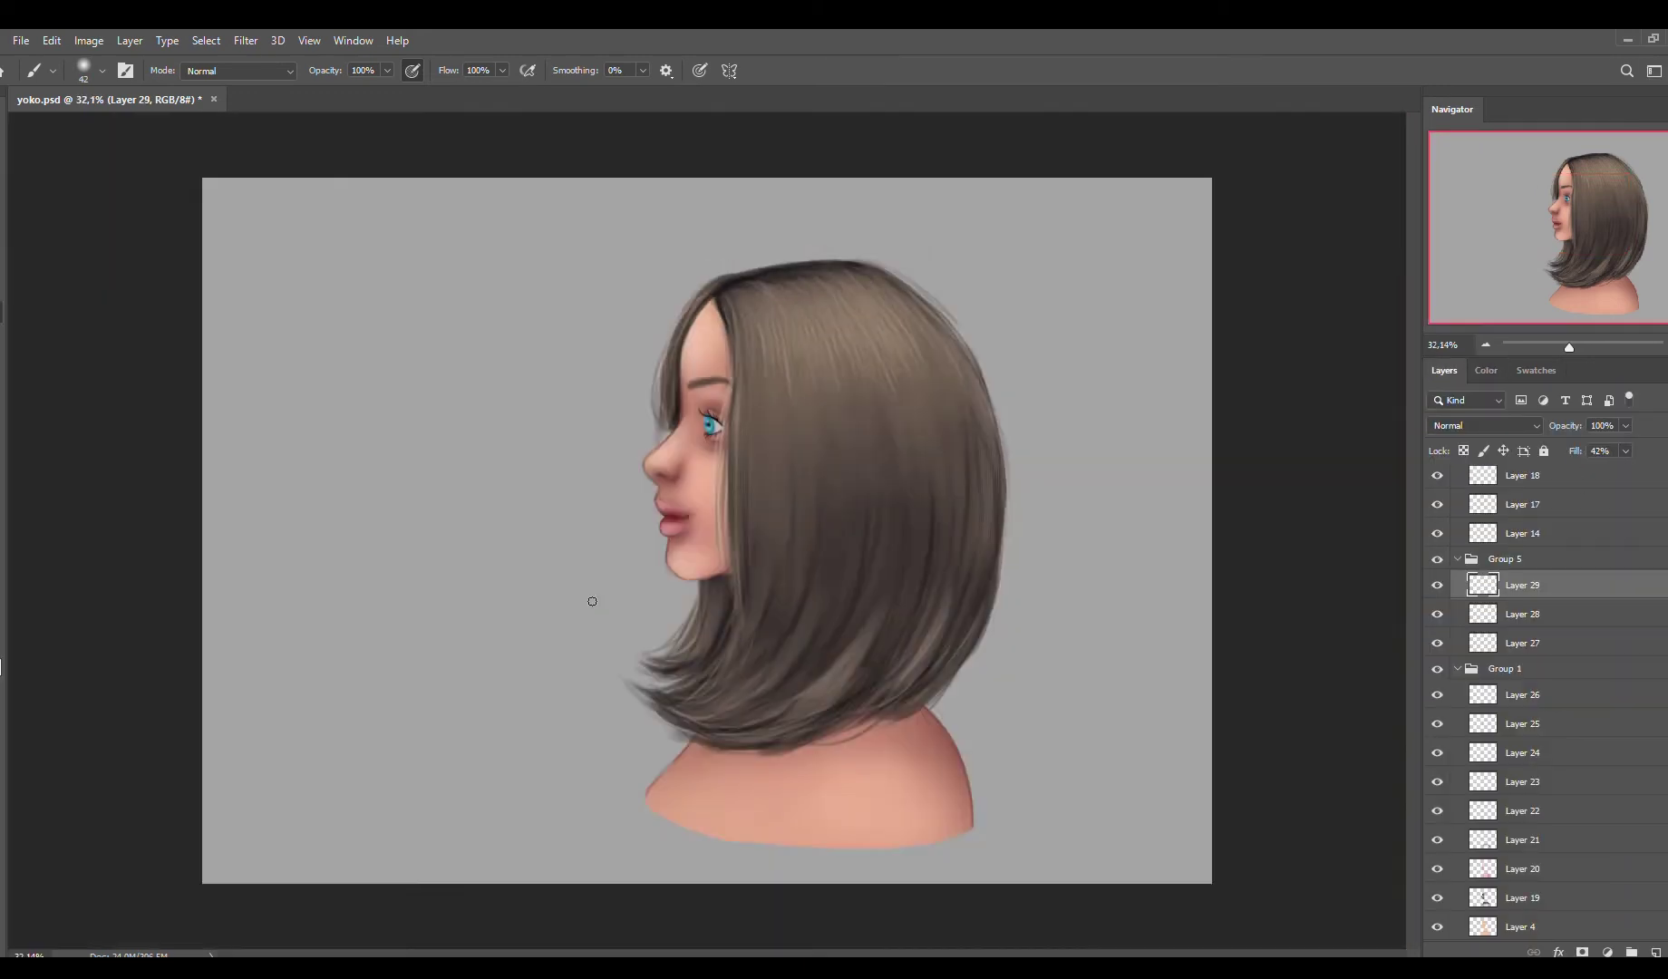
- Add two layers above Layer 15, raise the upper one above Group 2, and paint light highlights on the lower lip
scroll(235, 425, up, 3)
ctrl+click(1241, 639)
key(ctrl+shift+alt+n)
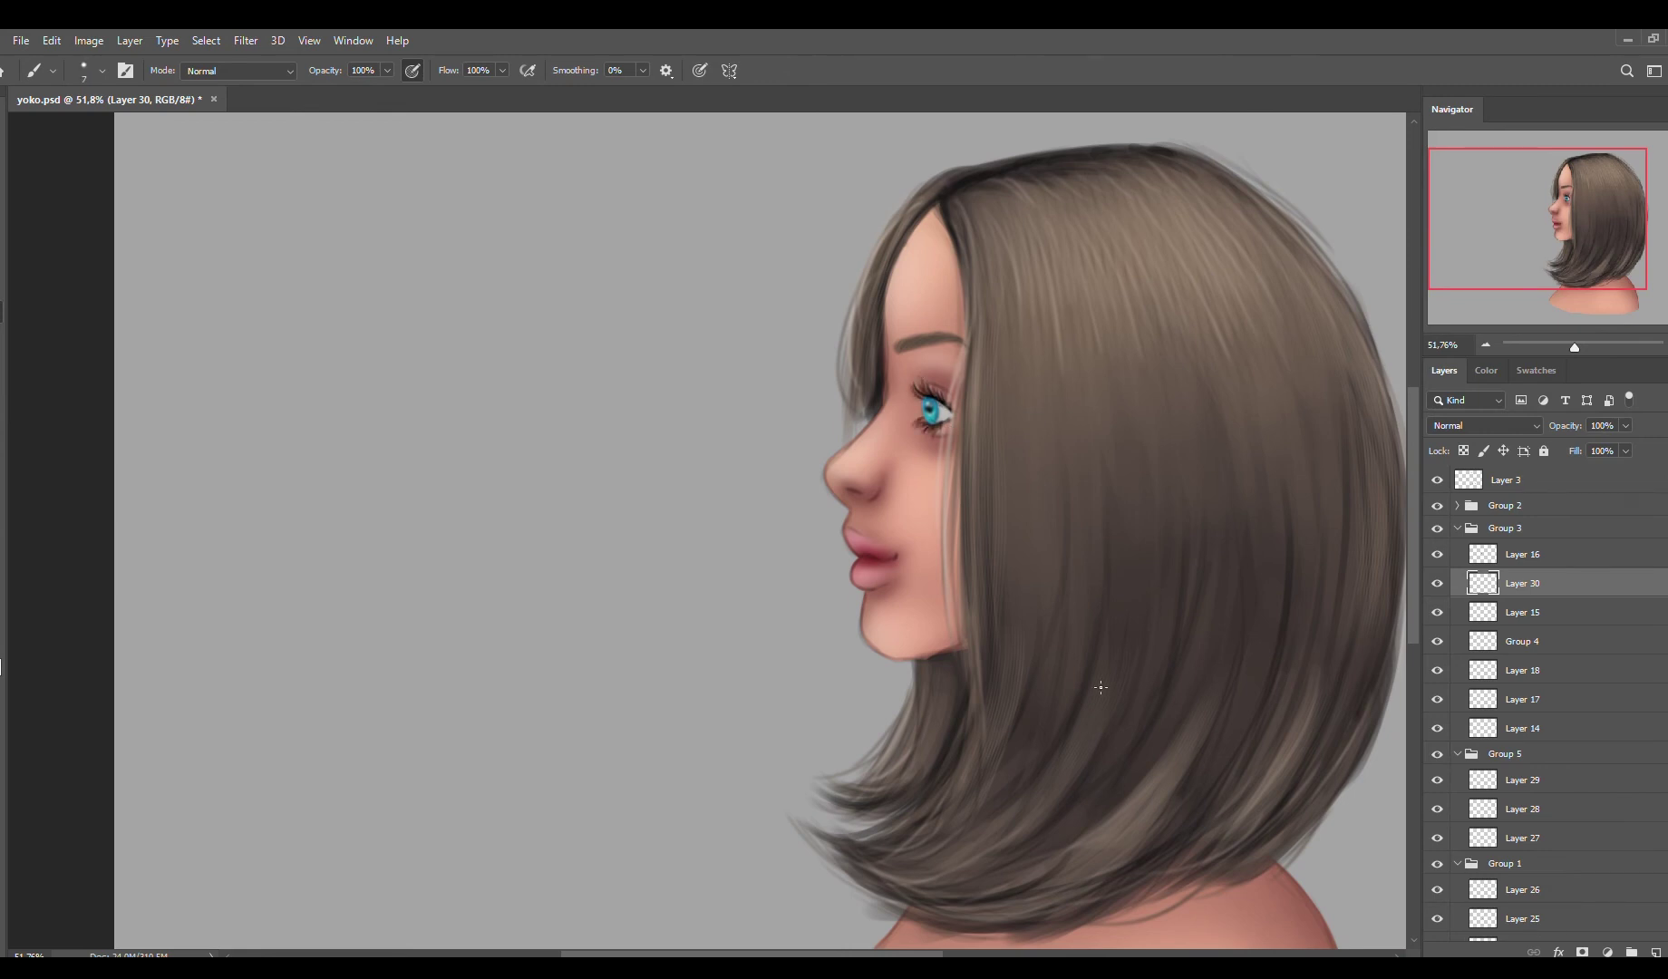
key(ctrl+shift+alt+n)
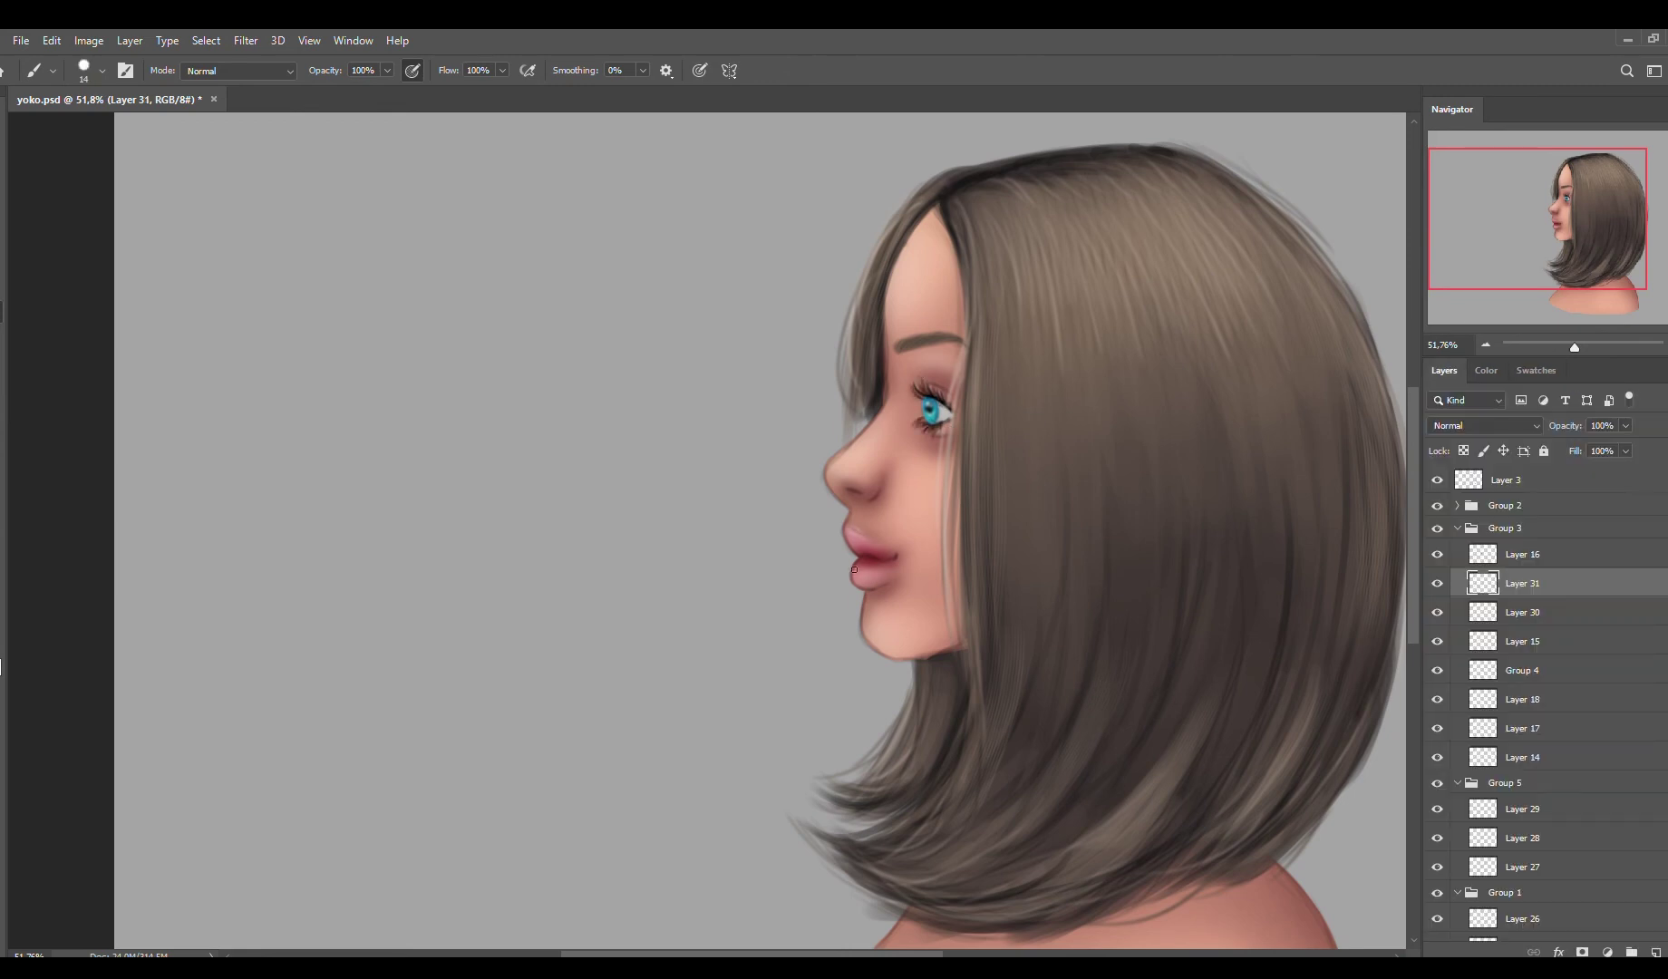
key(ctrl+bracketright)
key(ctrl+bracketright)
key(ctrl+bracketright)
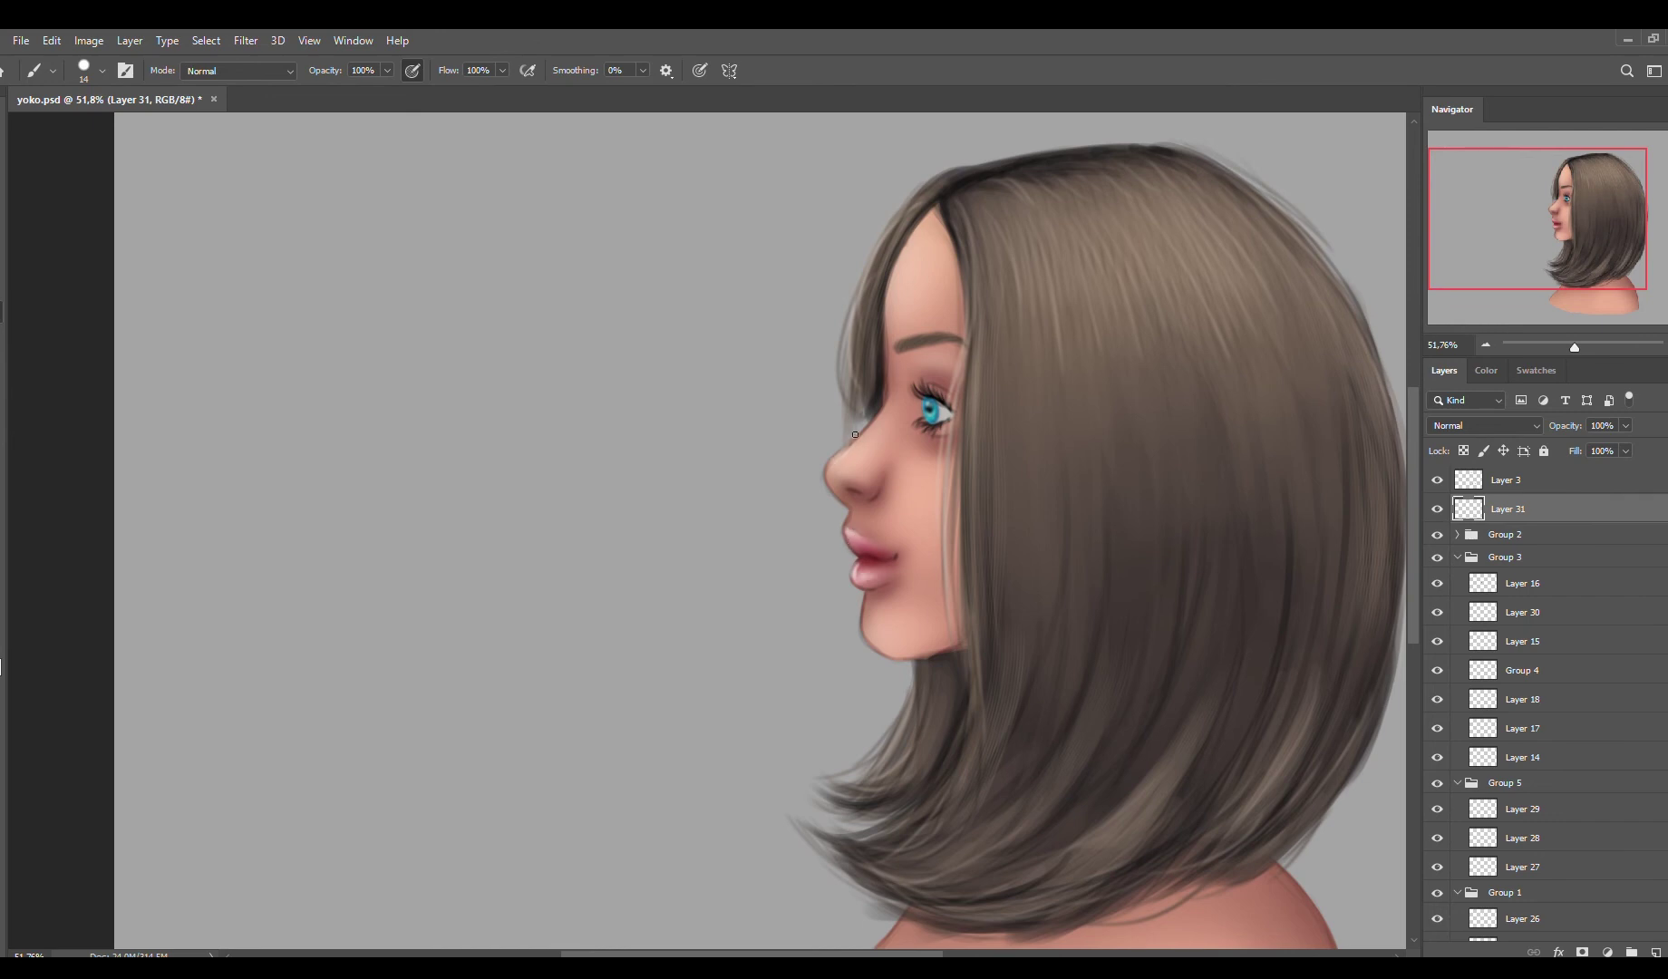
- Enlarge the speckled brush to 117 px for texturing the facial skin on the layer directly above Group 2
key(bracketright)
key(bracketright)
key(bracketright)
key(bracketright)
key(bracketright)
key(bracketright)
key(bracketright)
key(bracketright)
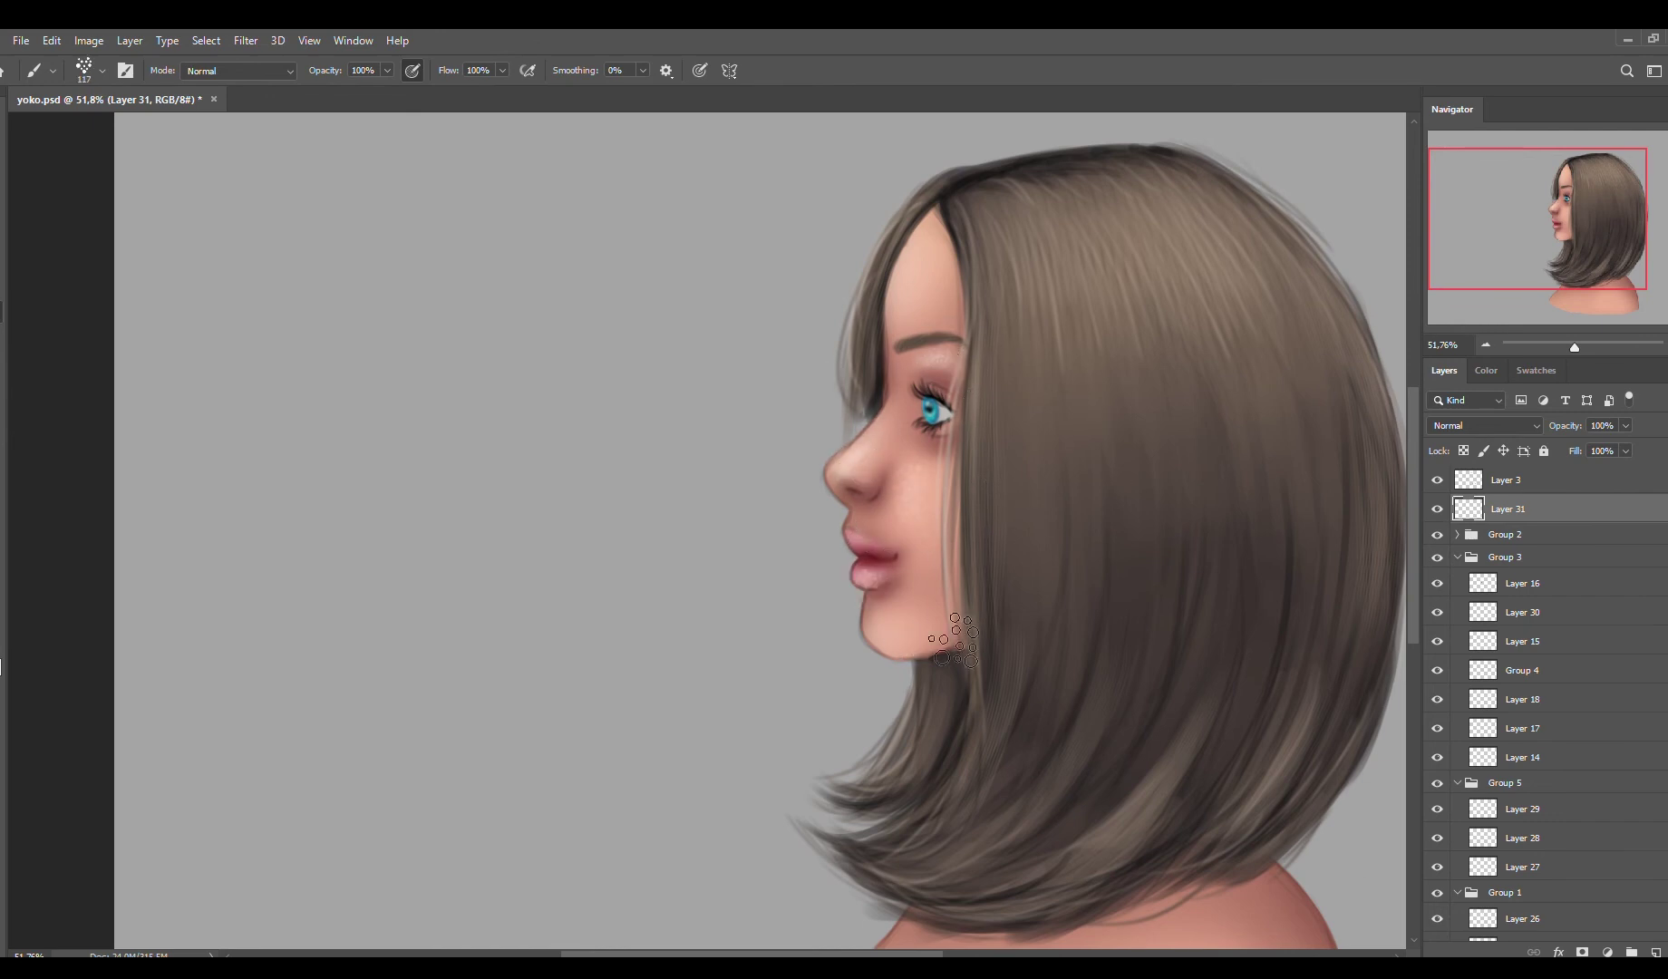
- Add another layer above the skin texture layer and switch to a 10 px round brush for fine detail below the eye
key(alt+shift+f)
key(ctrl+shift+alt+n)
key(period)
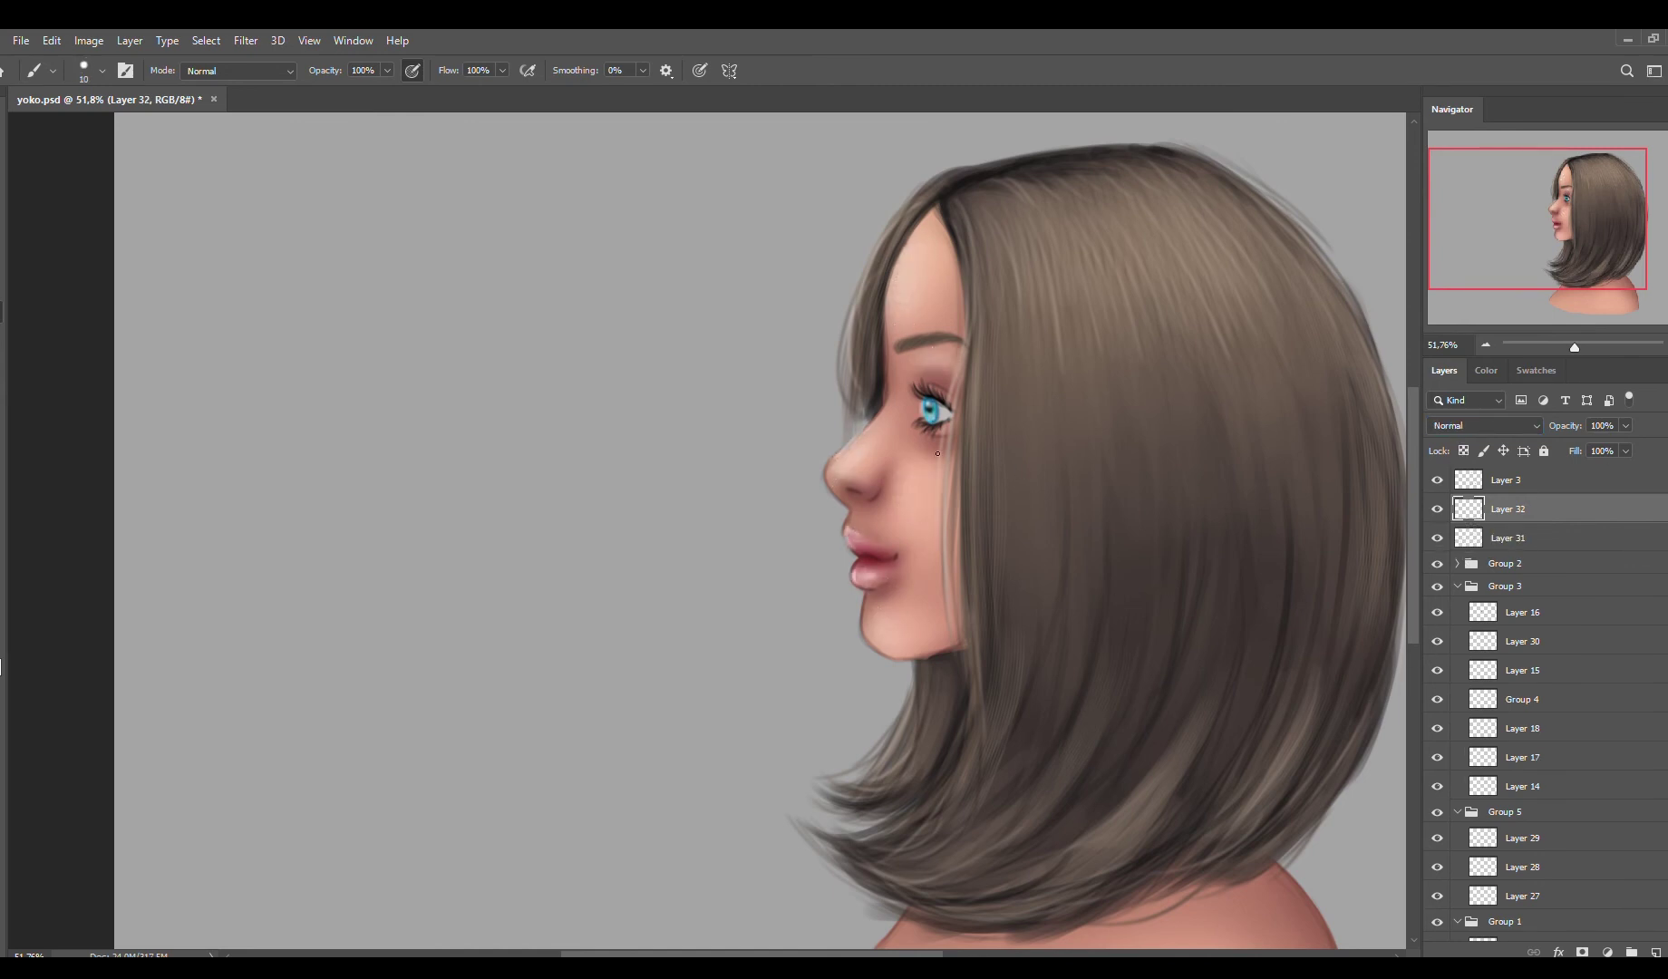
scroll(929, 518, down, 3)
scroll(676, 768, up, 4)
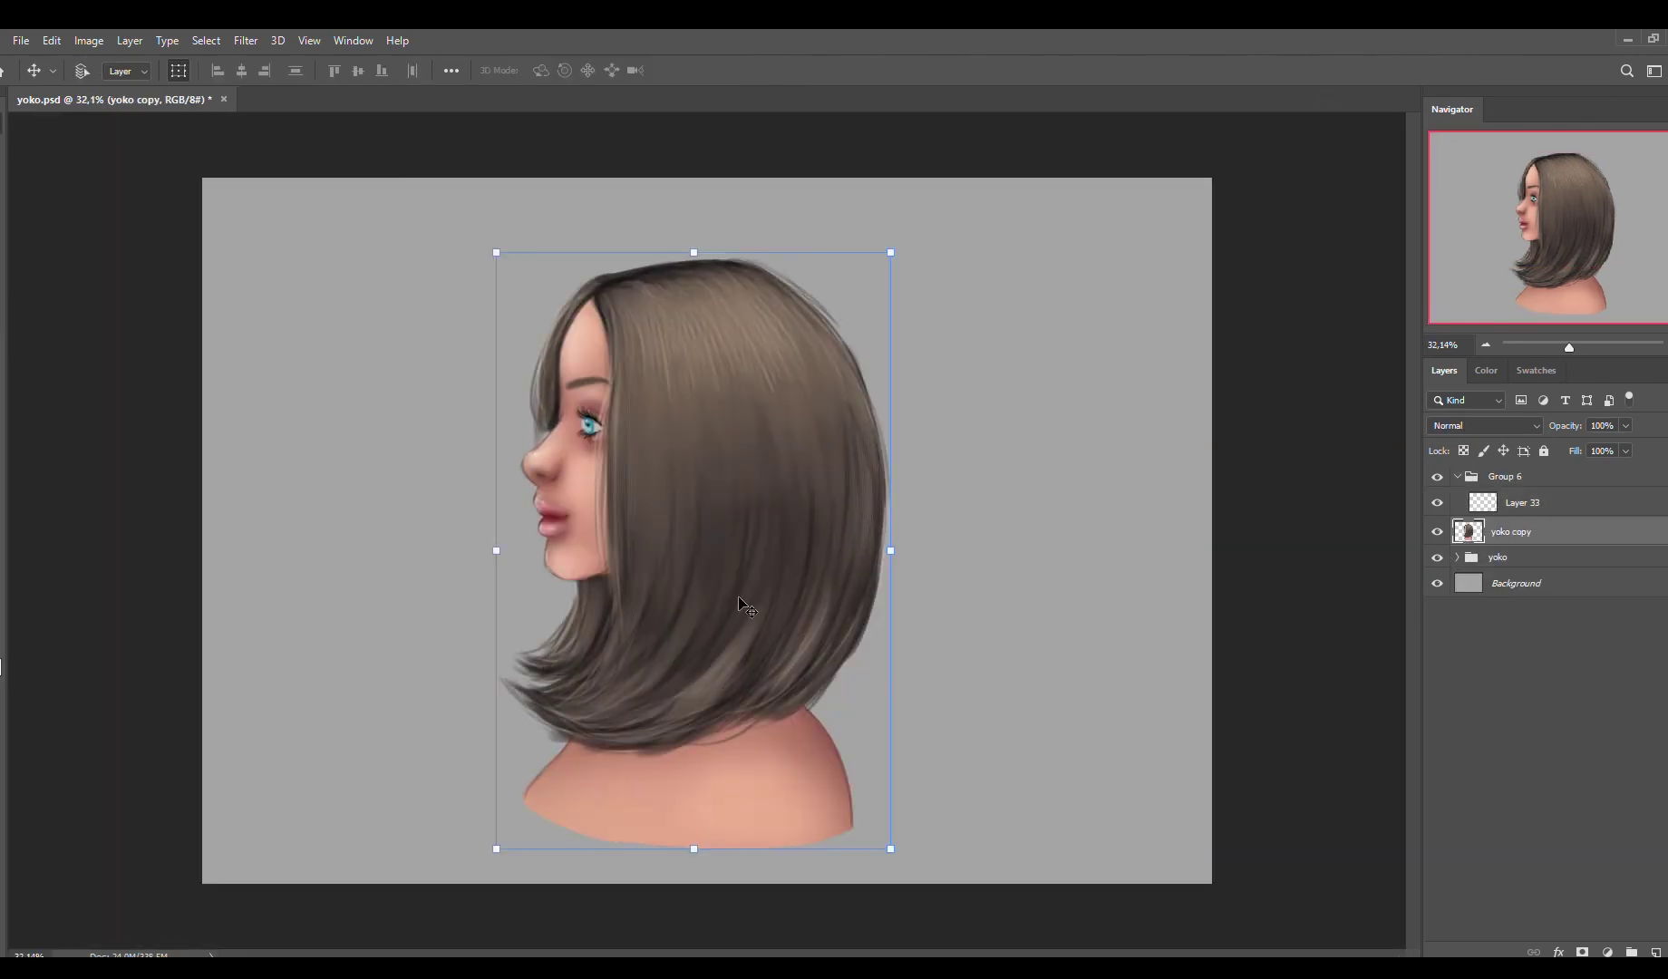
mouse_move(675, 813)
mouse_down()
mouse_move(998, 924)
mouse_move(938, 893)
mouse_up()
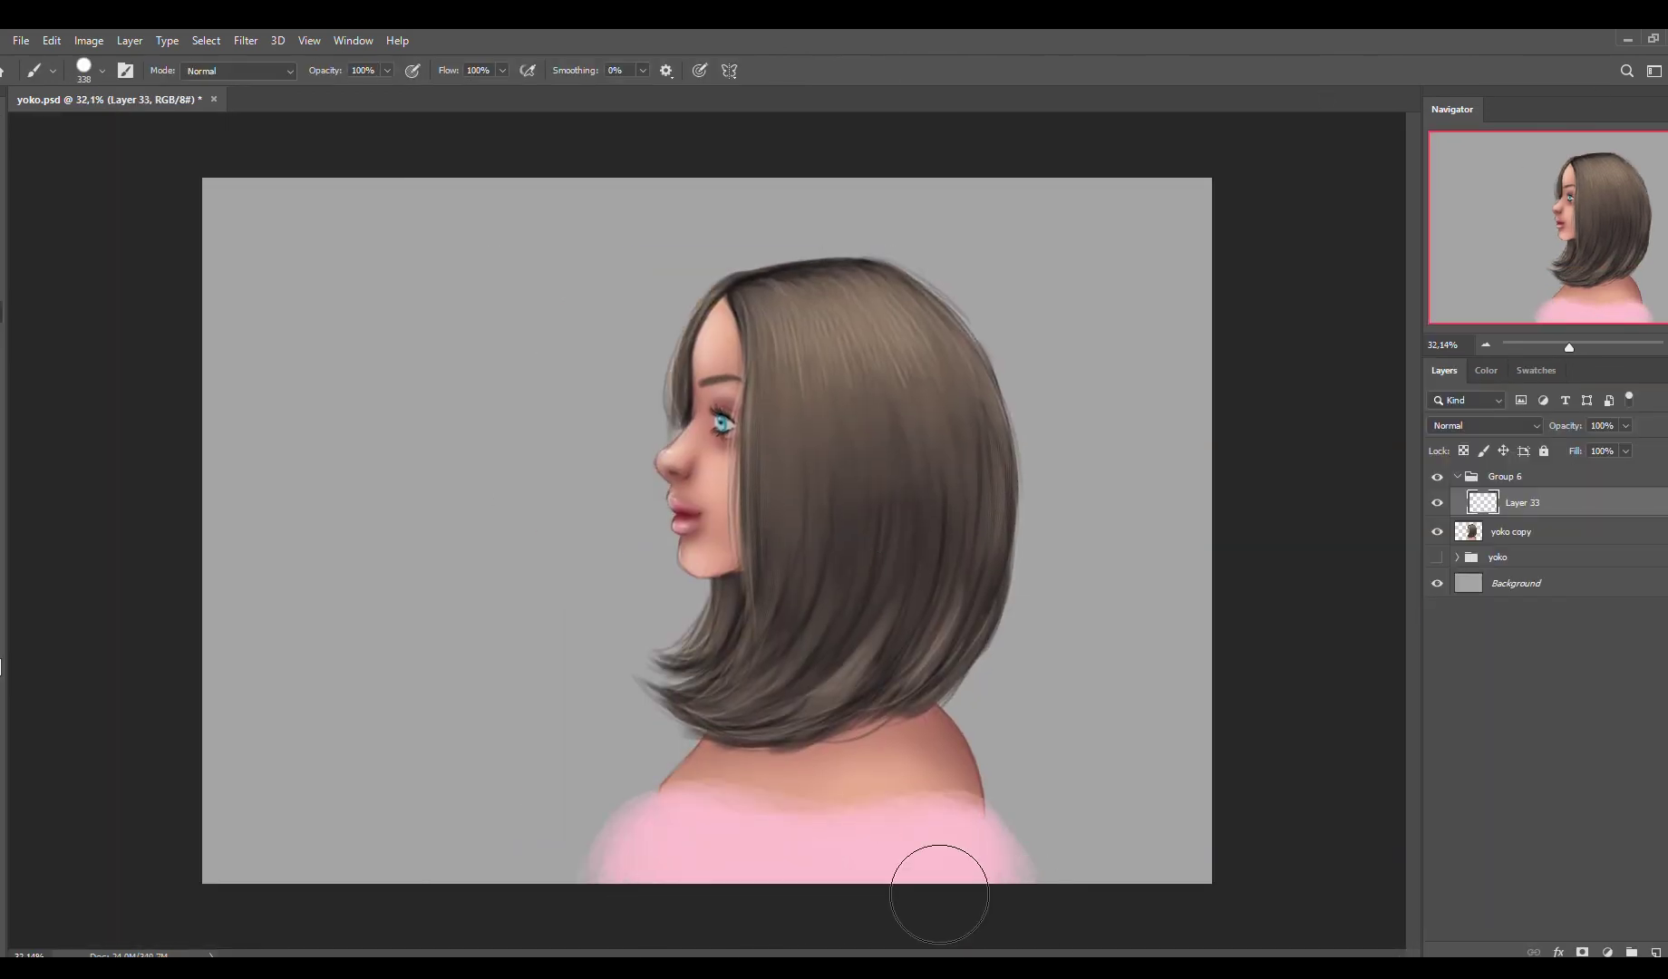
key(ctrl+z)
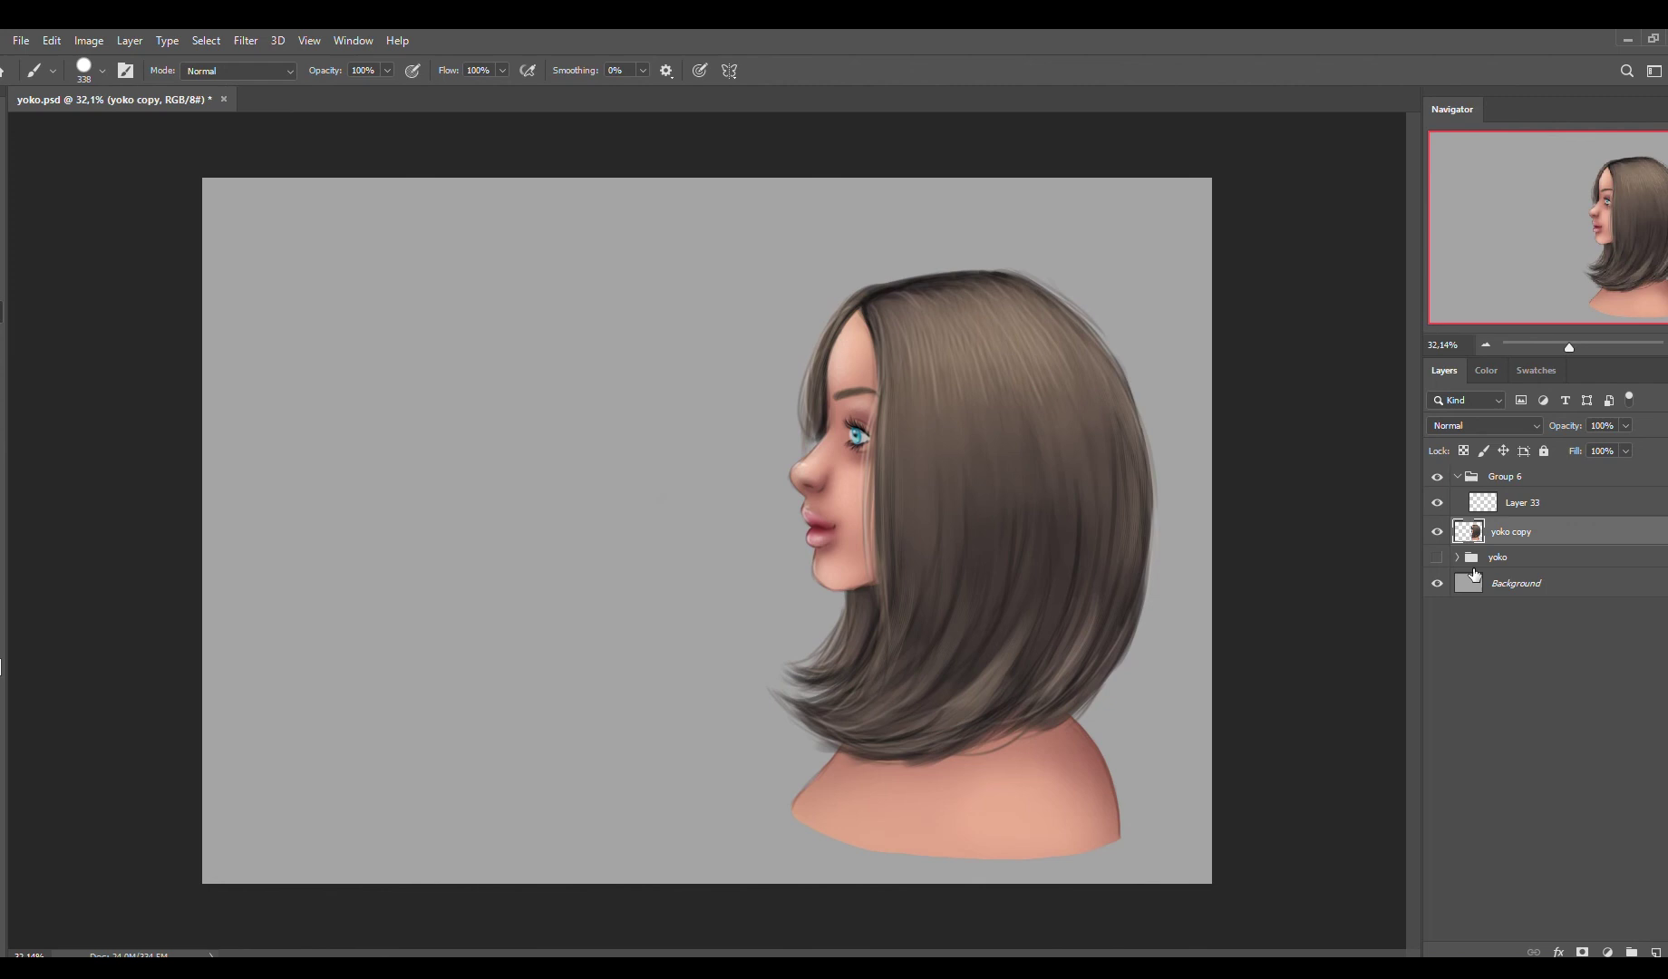
mouse_move(798, 852)
mouse_down()
mouse_move(992, 847)
mouse_move(1105, 875)
mouse_move(1001, 901)
mouse_up()
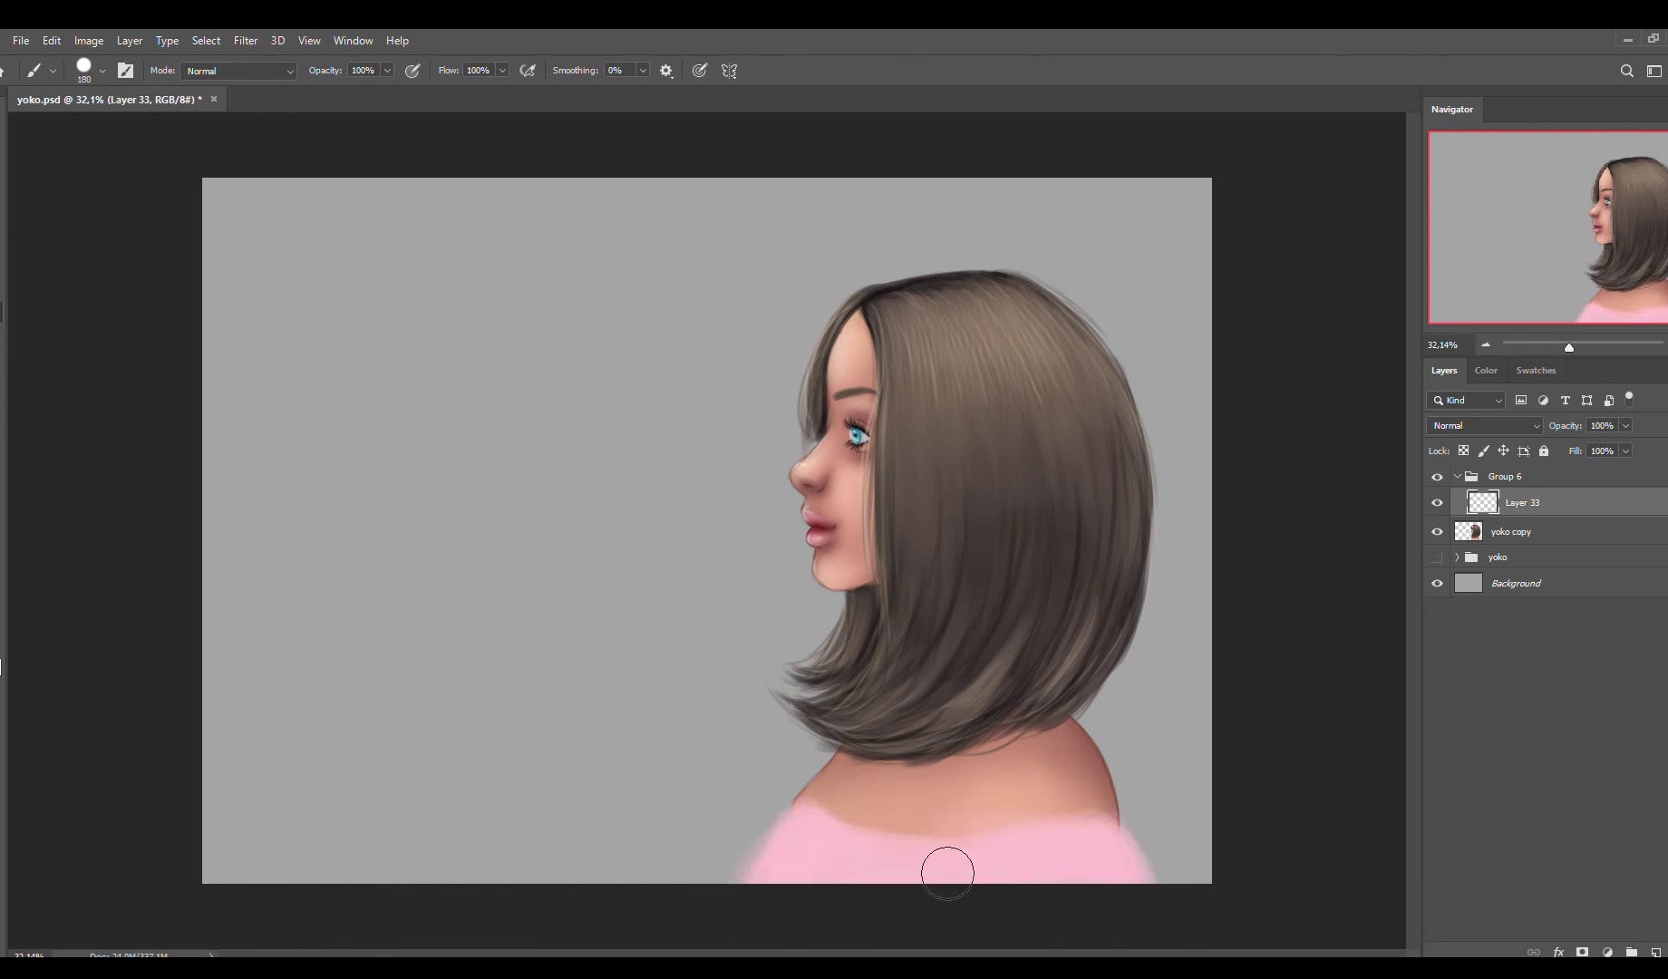
key(ctrl+z)
- Paint a pink off-shoulder top over the shoulders on Layer 33 with the brush reduced to 130 px
key(bracketleft)
key(bracketleft)
key(bracketleft)
key(bracketleft)
mouse_move(820, 793)
mouse_down()
mouse_move(1114, 861)
mouse_move(878, 885)
mouse_move(829, 836)
mouse_up()
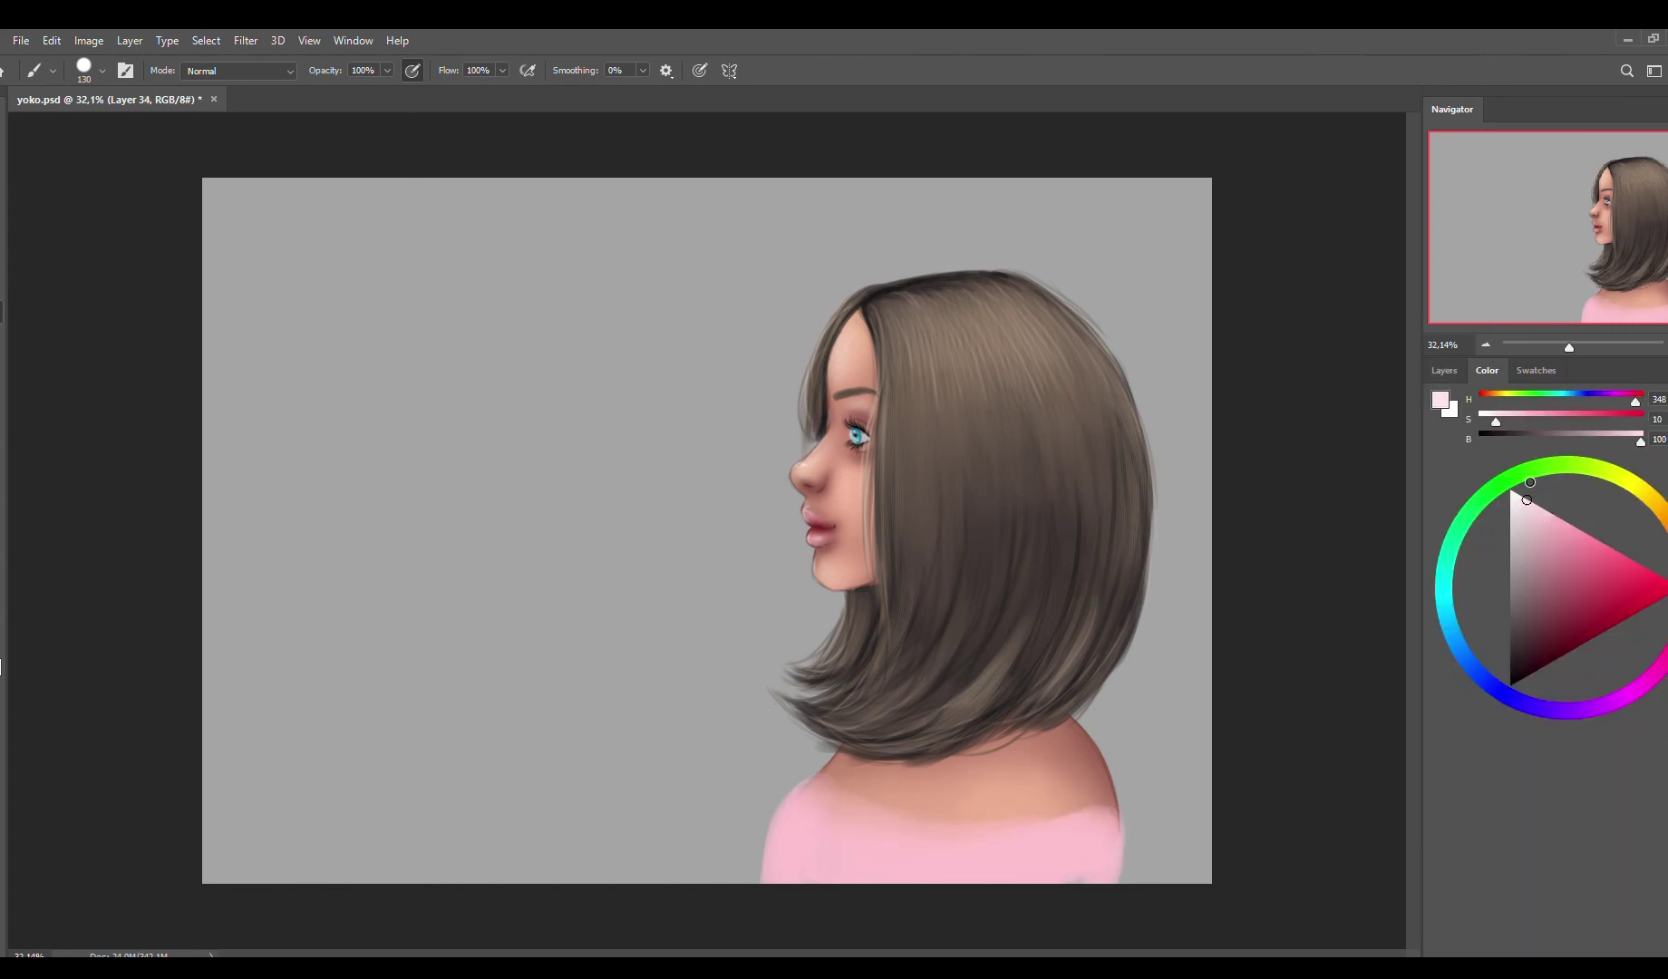
- Paint pale pink highlights over the top on a separate layer, and create a new group with an empty layer above Group 6
key(ctrl+shift+alt+n)
key(period)
key(ctrl+g)
key(ctrl+shift+alt+n)
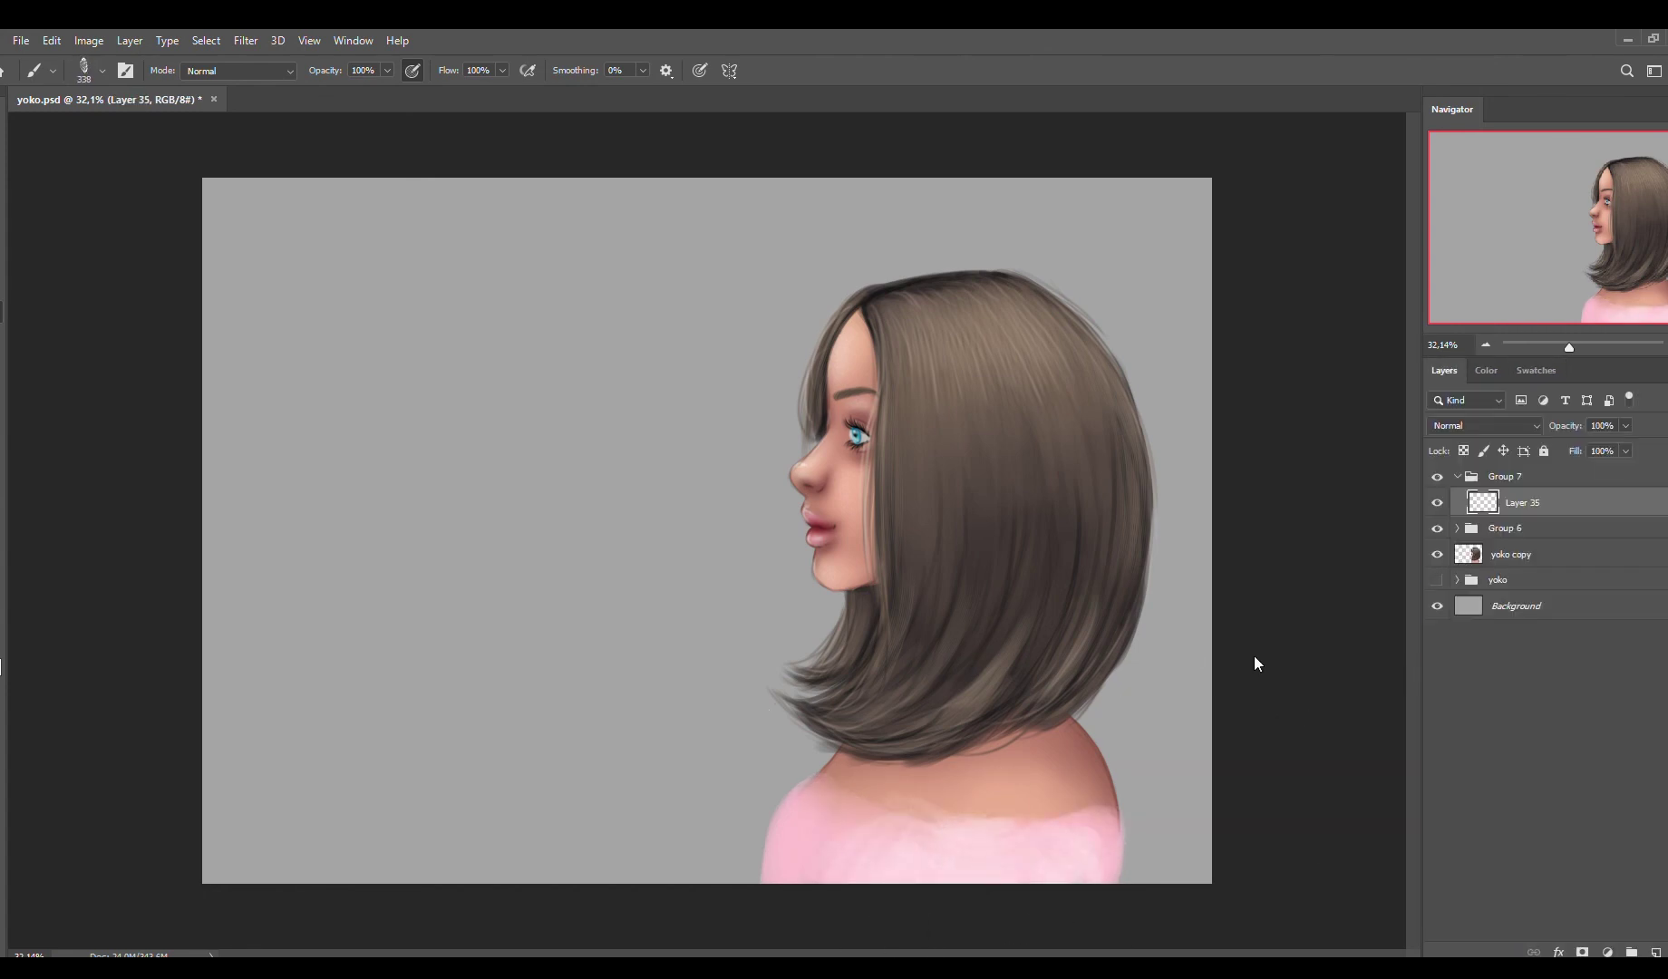
- Place the new group directly above the Background layer and scatter soft green leaf specks across the grey backdrop with an enlarged brush
key(bracketright)
key(bracketright)
key(bracketright)
key(bracketright)
key(bracketright)
key(bracketright)
key(bracketright)
key(bracketright)
drag(1505, 476, 1526, 594)
mouse_move(634, 272)
mouse_down()
mouse_move(1042, 372)
mouse_move(743, 688)
mouse_up()
- Add a layer above the green specks and paint pink shapes over the backdrop with a 354 px brush
key(ctrl+shift+alt+n)
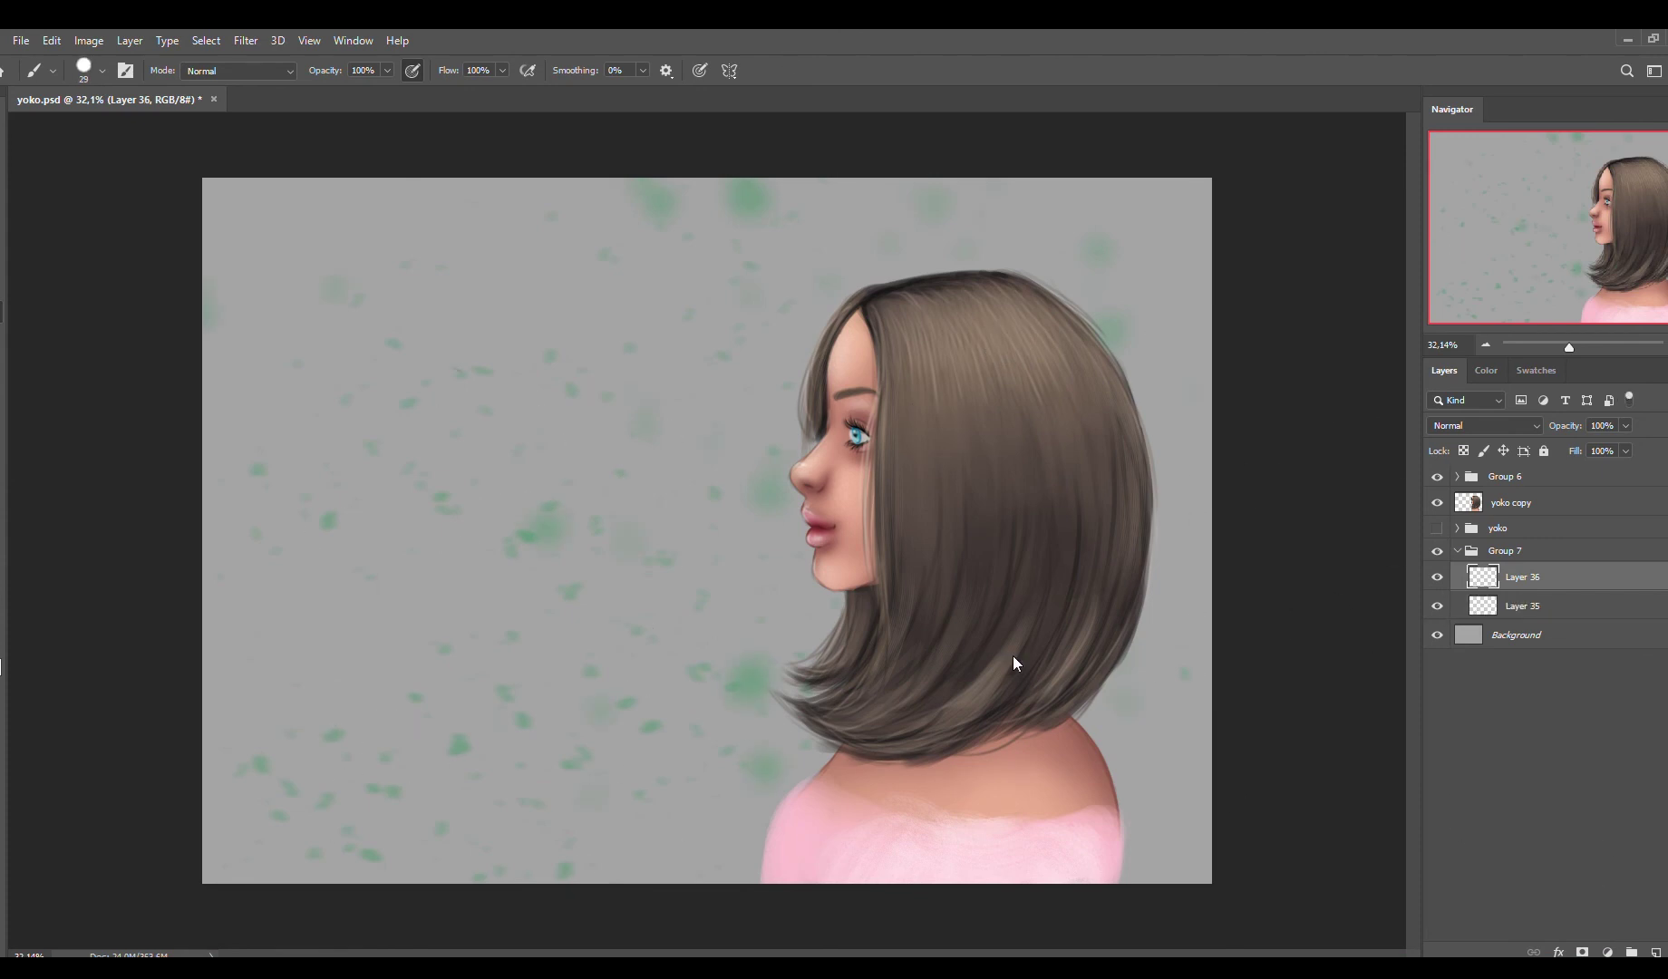
drag(344, 471, 544, 616)
key(ctrl+z)
click(1486, 370)
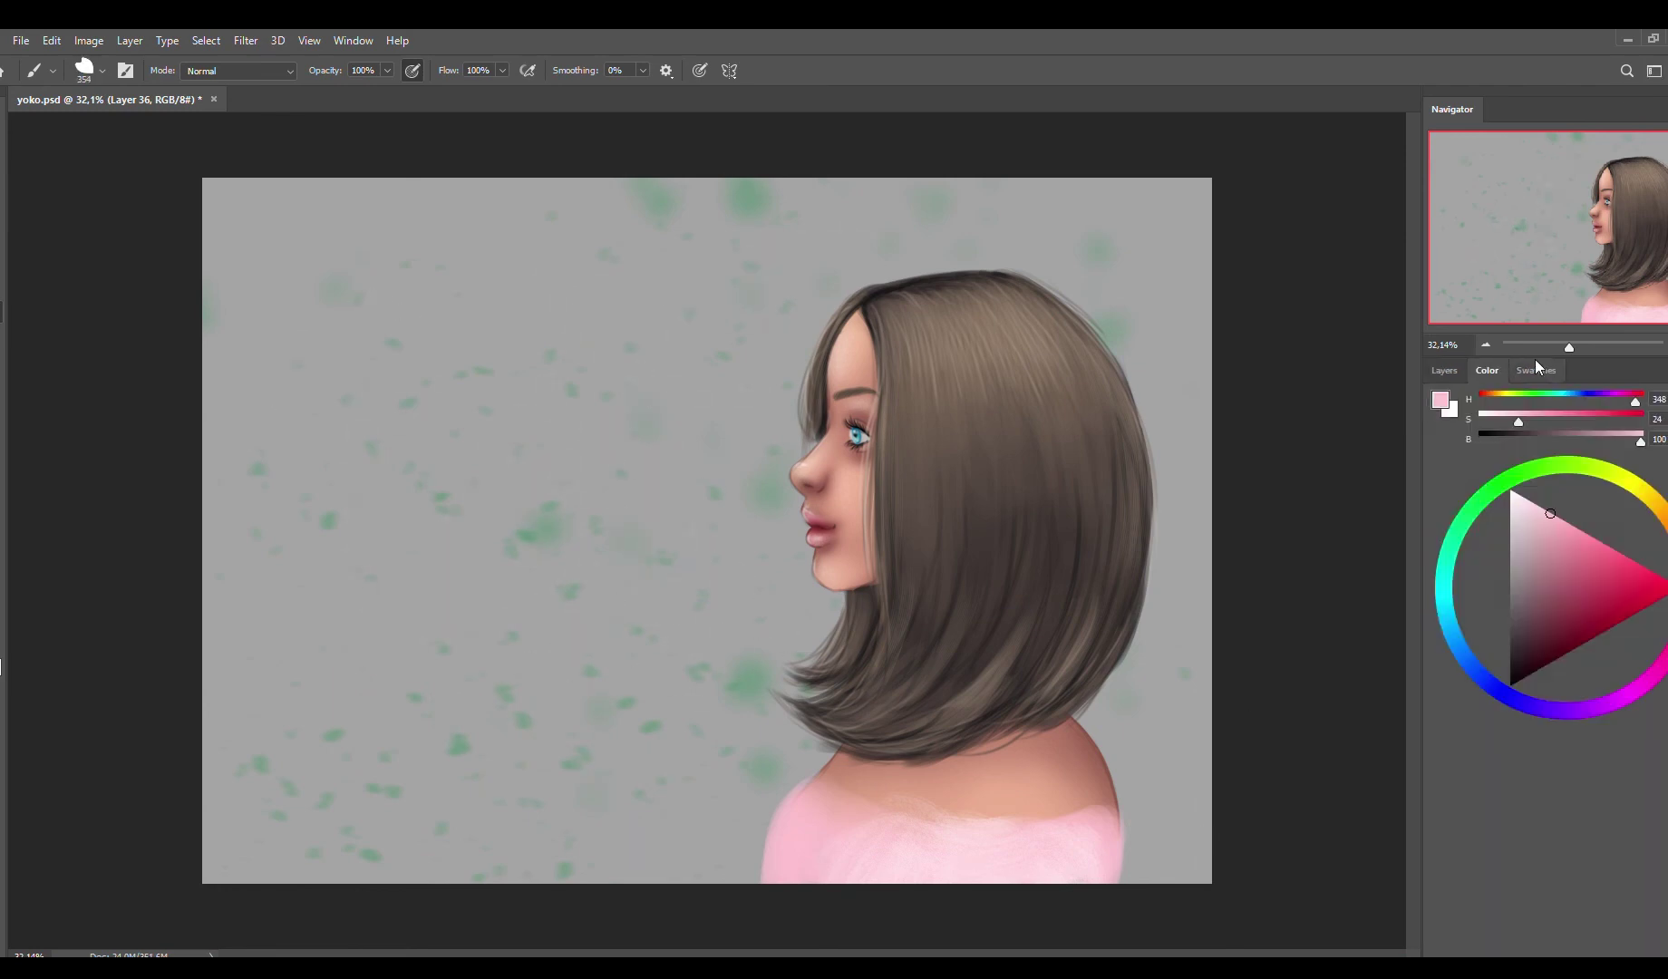
click(1444, 369)
drag(693, 571, 697, 494)
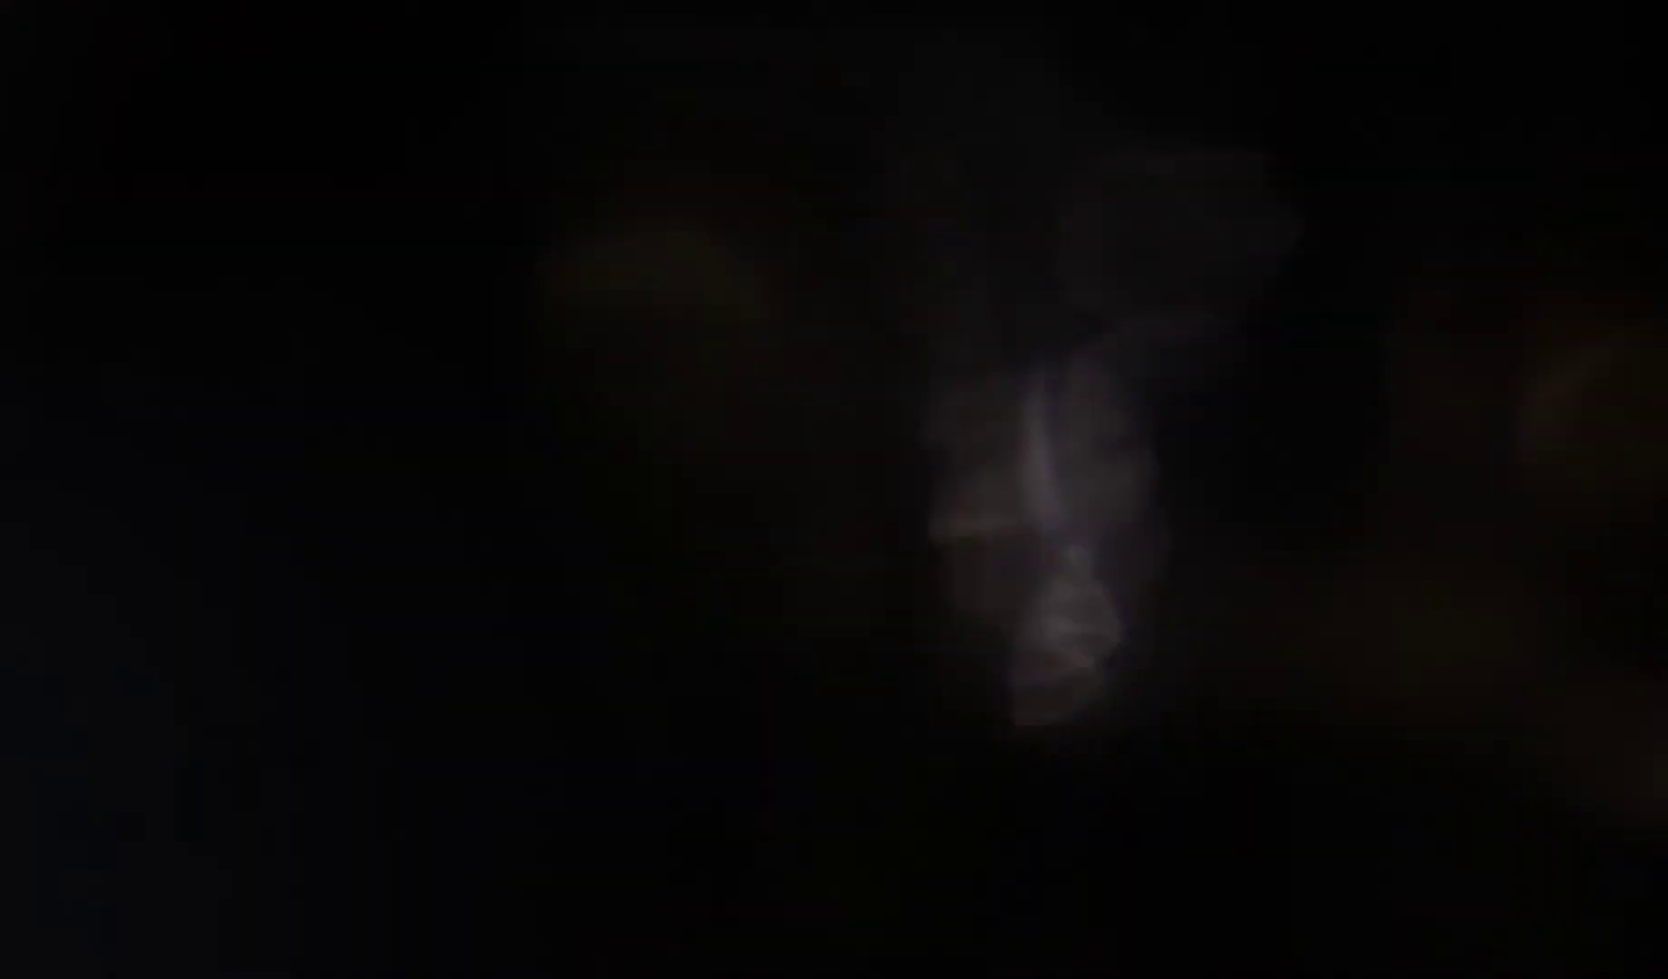